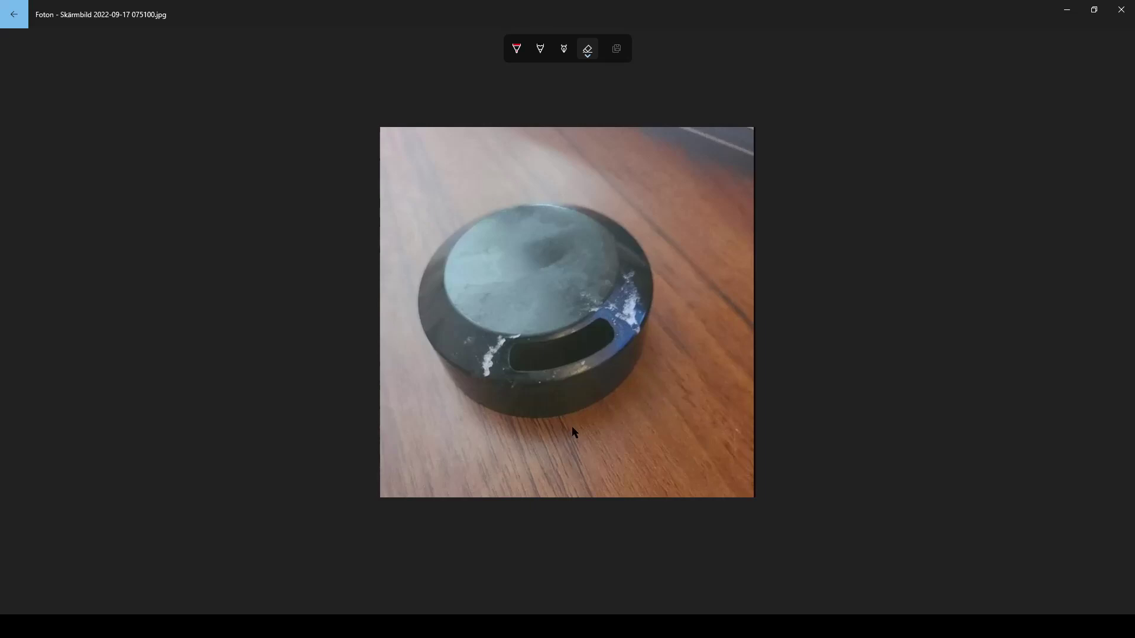
- Draw a green vertical pen line down the puck photo to the slot
{"action": "left_click", "coordinate": [517, 48]}
{"action": "left_click", "coordinate": [517, 48]}
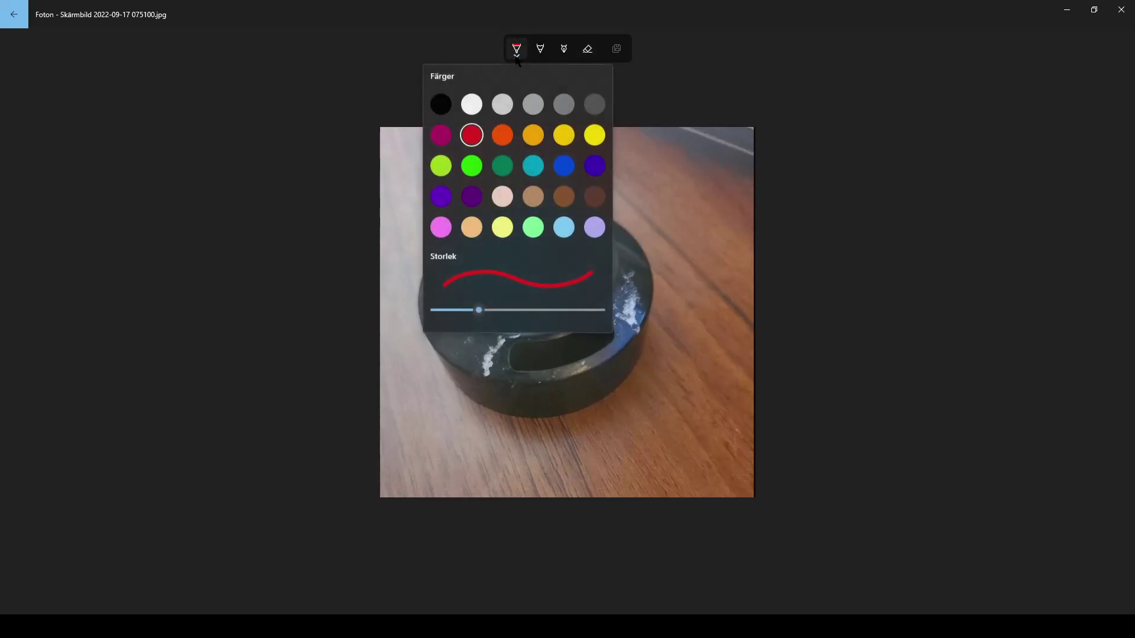
{"action": "left_click", "coordinate": [471, 167]}
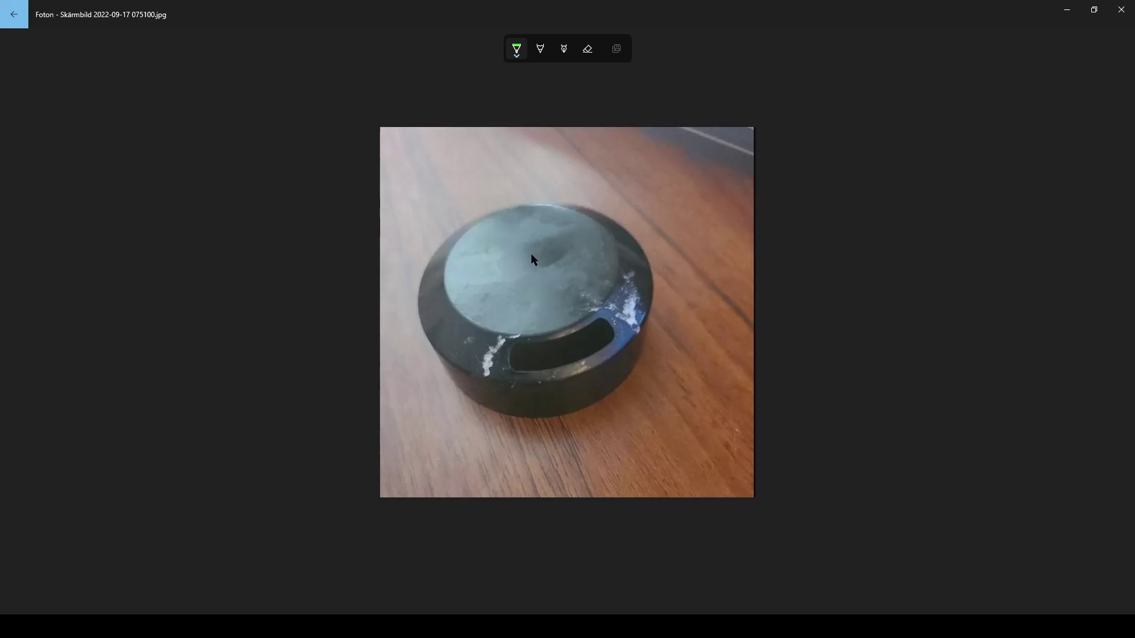
{"action": "left_click_drag", "start_coordinate": [531, 254], "coordinate": [534, 267]}
{"action": "left_click_drag", "start_coordinate": [534, 330], "coordinate": [536, 357]}
- Draw red lines across the top face and edges, then erase the red diagonal and bottom strokes
{"action": "left_click", "coordinate": [517, 49]}
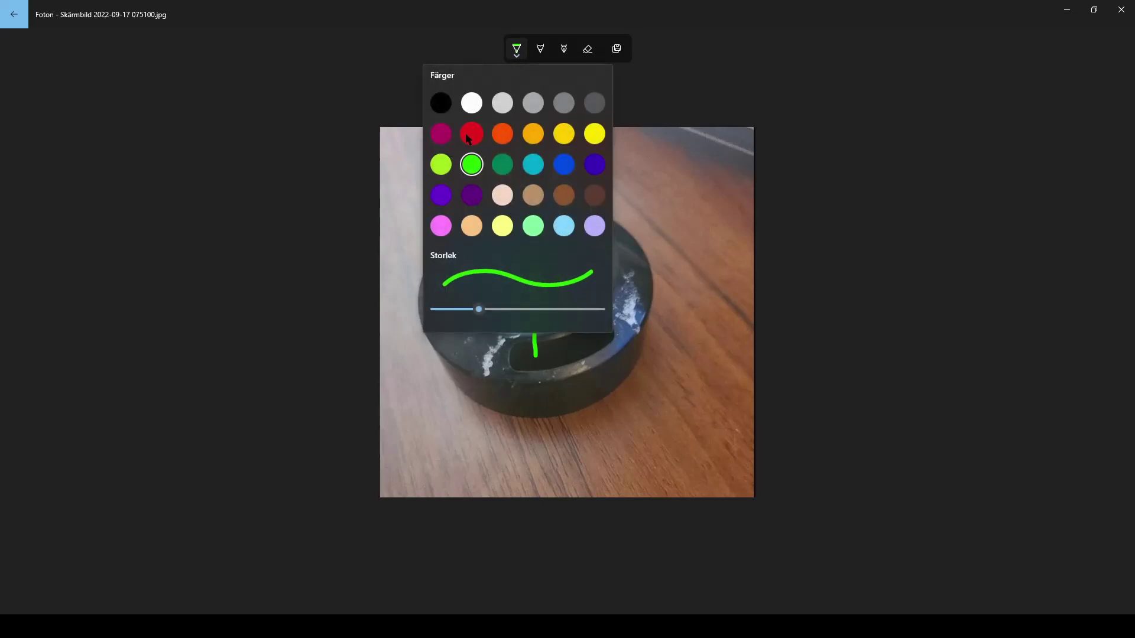
{"action": "left_click", "coordinate": [471, 132]}
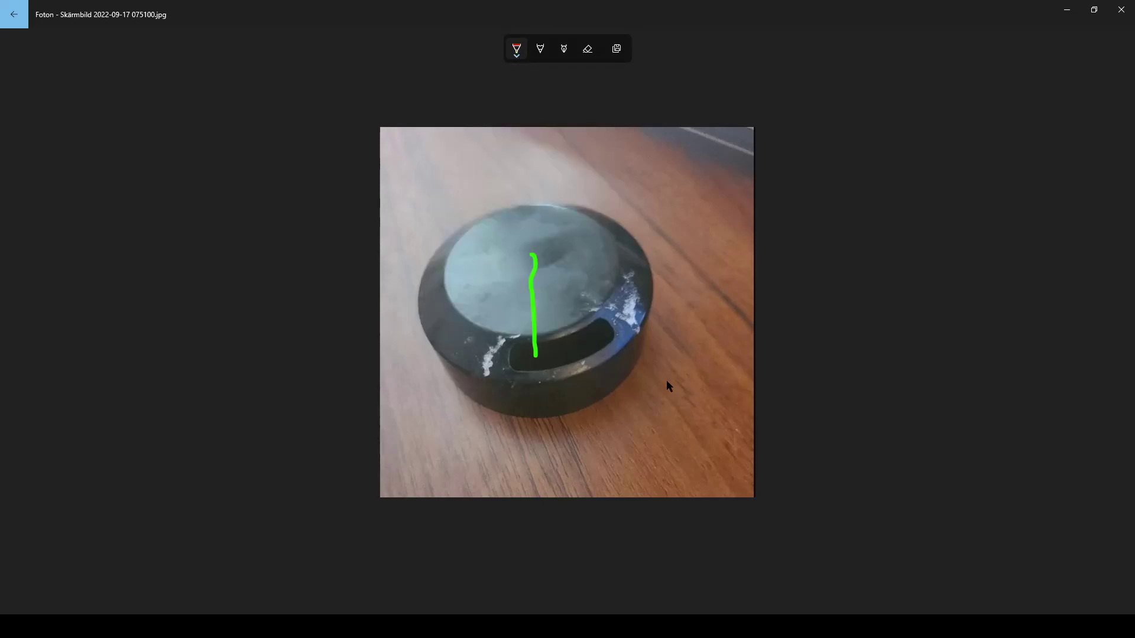
{"action": "left_click", "coordinate": [532, 255]}
{"action": "mouse_move", "coordinate": [533, 255]}
{"action": "left_mouse_down"}
{"action": "mouse_move", "coordinate": [607, 252]}
{"action": "mouse_move", "coordinate": [648, 270]}
{"action": "mouse_move", "coordinate": [650, 354]}
{"action": "left_mouse_up"}
{"action": "left_click_drag", "start_coordinate": [536, 359], "coordinate": [651, 357]}
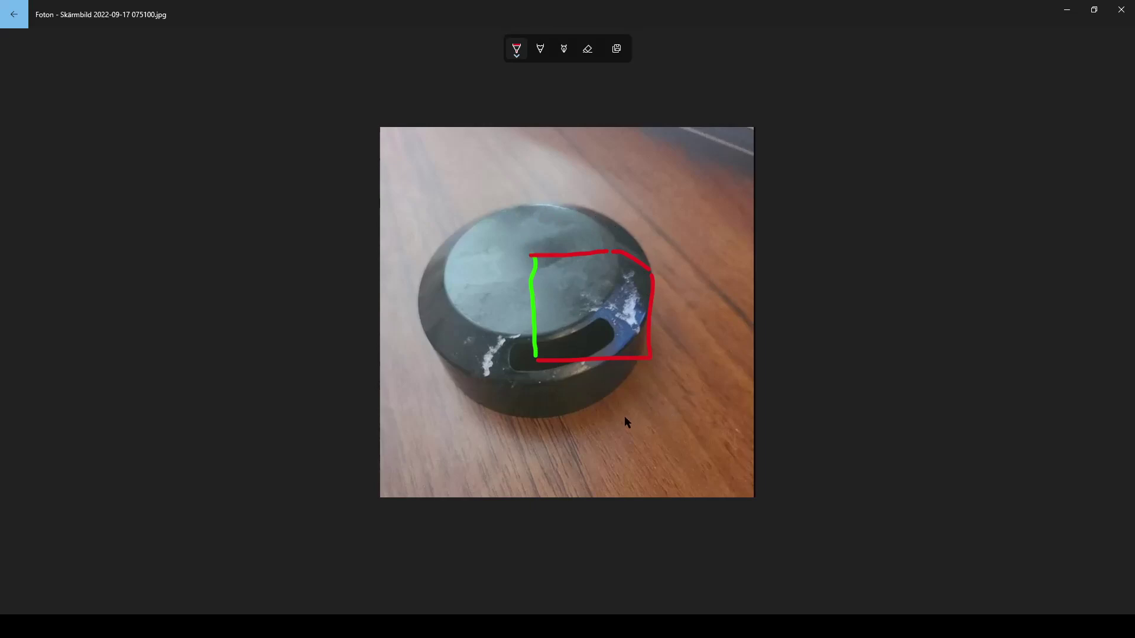
{"action": "left_click", "coordinate": [588, 48]}
{"action": "mouse_move", "coordinate": [661, 253]}
{"action": "left_mouse_down"}
{"action": "mouse_move", "coordinate": [613, 296]}
{"action": "mouse_move", "coordinate": [647, 312]}
{"action": "mouse_move", "coordinate": [651, 397]}
{"action": "mouse_move", "coordinate": [652, 329]}
{"action": "mouse_move", "coordinate": [570, 333]}
{"action": "mouse_move", "coordinate": [559, 261]}
{"action": "mouse_move", "coordinate": [525, 279]}
{"action": "left_mouse_up"}
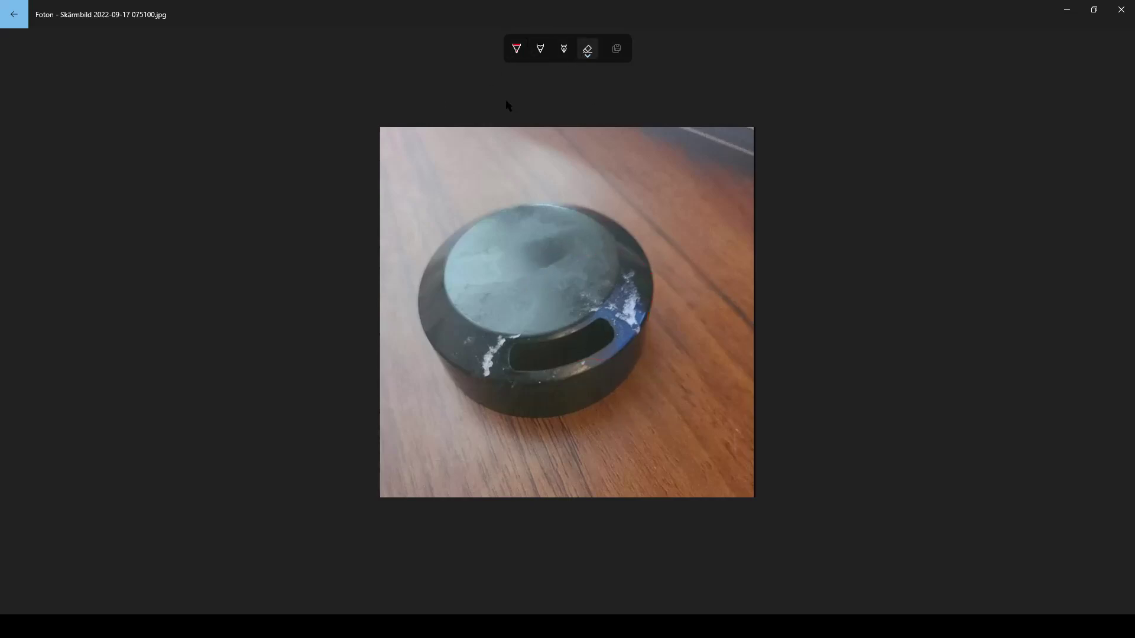
- Outline the slot's edges and ends in red and add dashed guide lines upward
{"action": "left_click", "coordinate": [517, 48]}
{"action": "left_click_drag", "start_coordinate": [518, 344], "coordinate": [587, 324]}
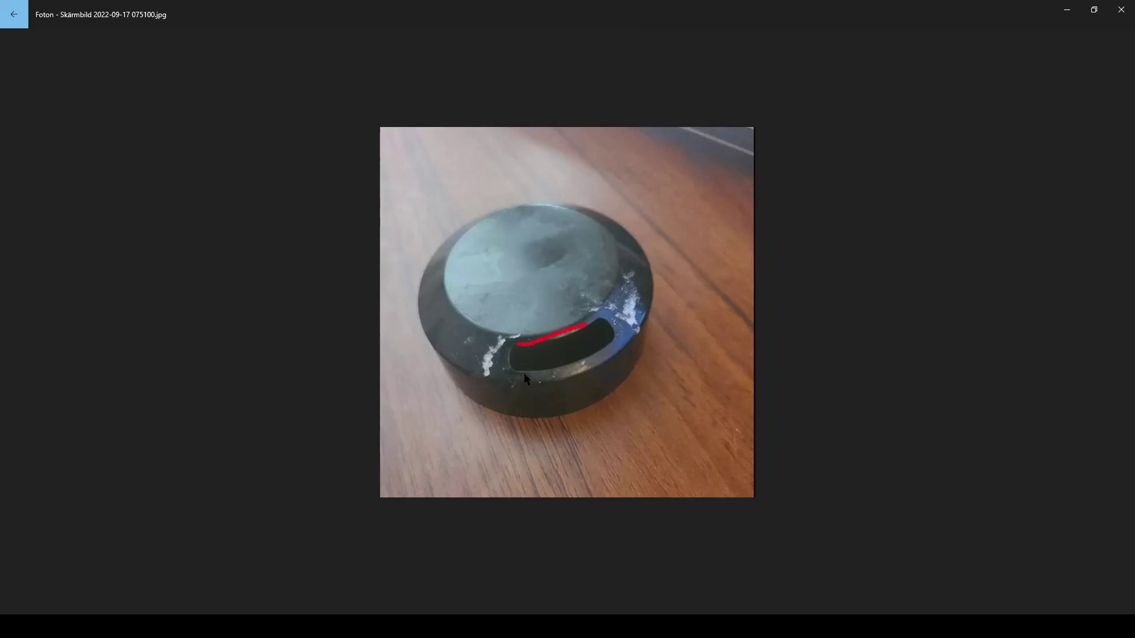
{"action": "mouse_move", "coordinate": [524, 372]}
{"action": "left_mouse_down"}
{"action": "mouse_move", "coordinate": [594, 362]}
{"action": "mouse_move", "coordinate": [609, 343]}
{"action": "left_mouse_up"}
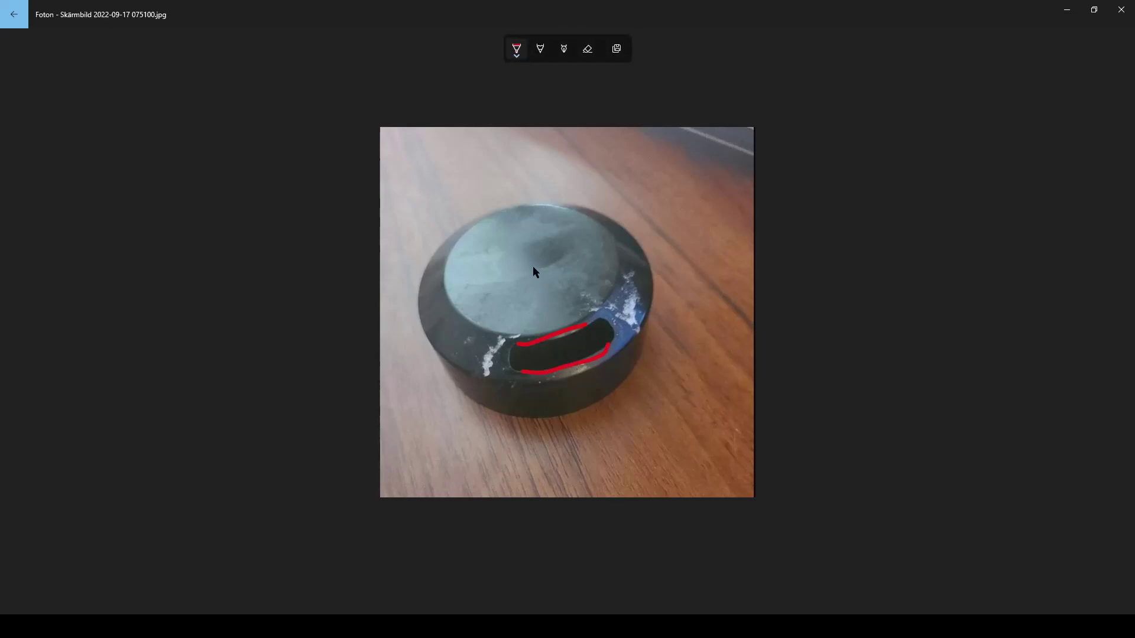
{"action": "left_click_drag", "start_coordinate": [531, 254], "coordinate": [530, 260]}
{"action": "left_click_drag", "start_coordinate": [512, 340], "coordinate": [510, 355]}
{"action": "left_click_drag", "start_coordinate": [603, 315], "coordinate": [611, 321]}
{"action": "left_click_drag", "start_coordinate": [511, 331], "coordinate": [525, 259]}
{"action": "mouse_move", "coordinate": [604, 313]}
{"action": "left_mouse_down"}
{"action": "mouse_move", "coordinate": [532, 259]}
{"action": "mouse_move", "coordinate": [564, 299]}
{"action": "mouse_move", "coordinate": [527, 295]}
{"action": "mouse_move", "coordinate": [555, 284]}
{"action": "left_mouse_up"}
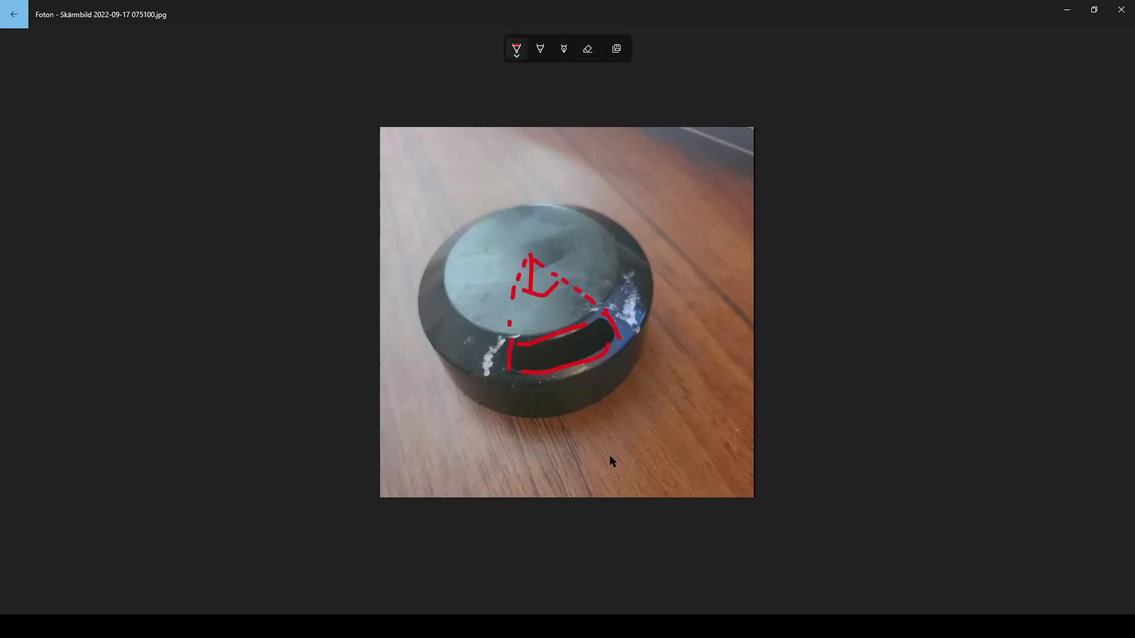
- Erase all the red slot outlines and dashed marks
{"action": "left_click", "coordinate": [588, 48]}
{"action": "mouse_move", "coordinate": [531, 255]}
{"action": "left_mouse_down"}
{"action": "mouse_move", "coordinate": [502, 328]}
{"action": "mouse_move", "coordinate": [517, 353]}
{"action": "mouse_move", "coordinate": [514, 337]}
{"action": "mouse_move", "coordinate": [500, 357]}
{"action": "mouse_move", "coordinate": [570, 375]}
{"action": "mouse_move", "coordinate": [607, 315]}
{"action": "left_mouse_up"}
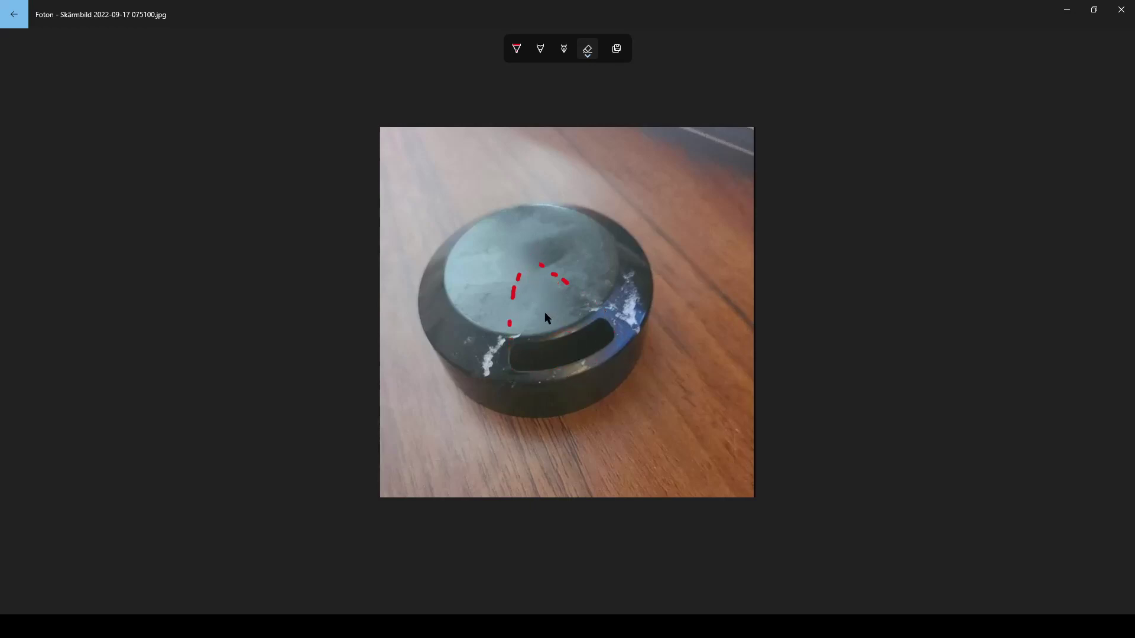
{"action": "left_click_drag", "start_coordinate": [543, 306], "coordinate": [550, 297]}
- Mark the groove and the spot above its right end with short red pen strokes
{"action": "left_click", "coordinate": [517, 48]}
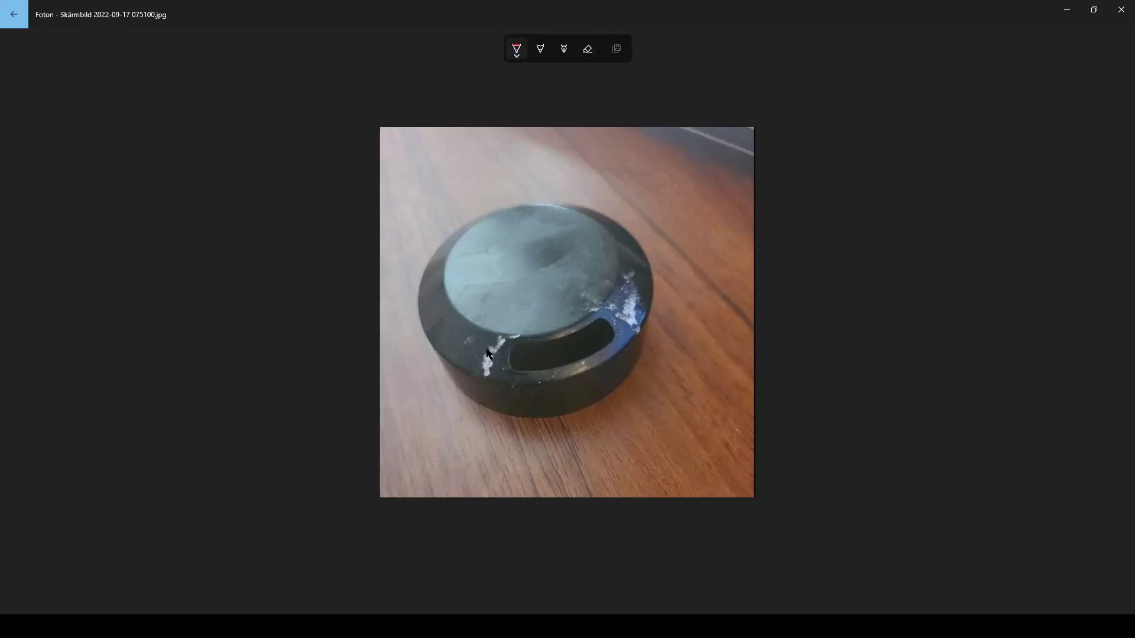
{"action": "mouse_move", "coordinate": [510, 341]}
{"action": "left_mouse_down"}
{"action": "mouse_move", "coordinate": [523, 354]}
{"action": "mouse_move", "coordinate": [504, 375]}
{"action": "left_mouse_up"}
{"action": "mouse_move", "coordinate": [594, 331]}
{"action": "left_mouse_down"}
{"action": "mouse_move", "coordinate": [603, 312]}
{"action": "mouse_move", "coordinate": [619, 337]}
{"action": "left_mouse_up"}
{"action": "left_click_drag", "start_coordinate": [609, 276], "coordinate": [637, 334]}
- Snap Fusion 360 to the right half and the Photos window to the left half
{"action": "key", "text": "alt+Tab"}
{"action": "left_click_drag", "start_coordinate": [714, 12], "coordinate": [1132, 178]}
{"action": "left_click", "coordinate": [109, 177]}
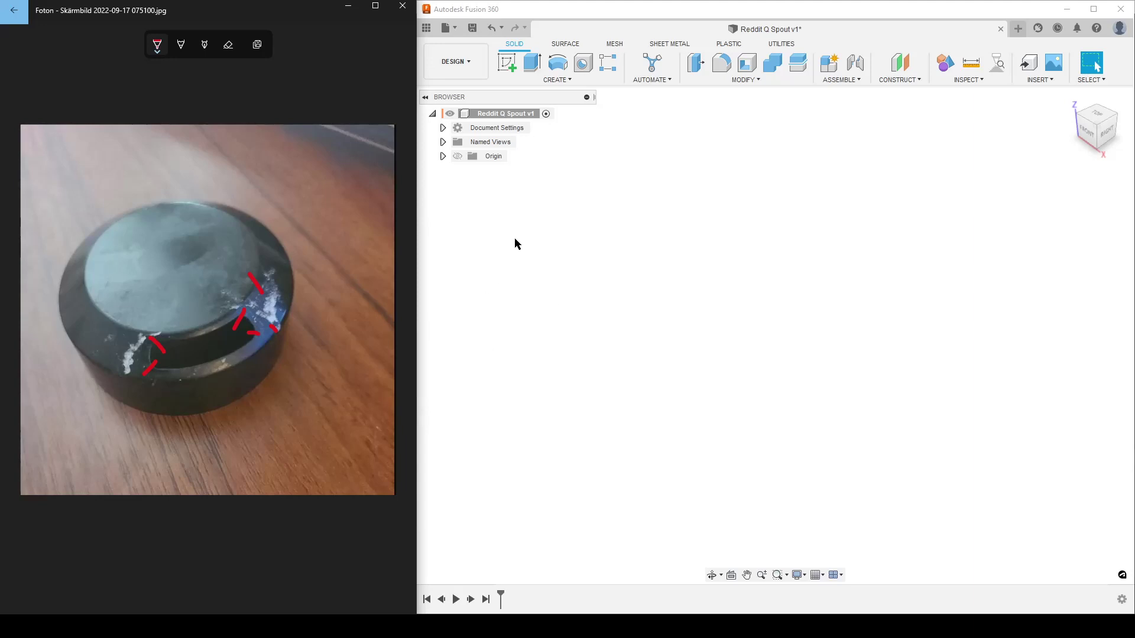
- Start a sketch on the front plane and draw the inner vertical edge and flat top from the origin
{"action": "left_click", "coordinate": [507, 63]}
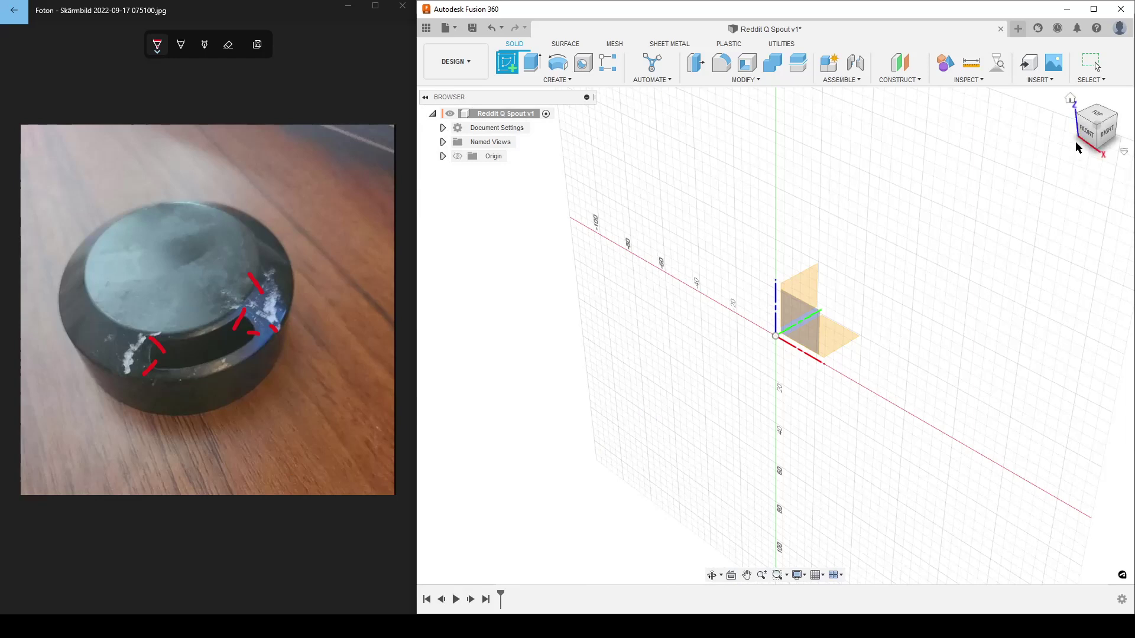
{"action": "left_click", "coordinate": [807, 346]}
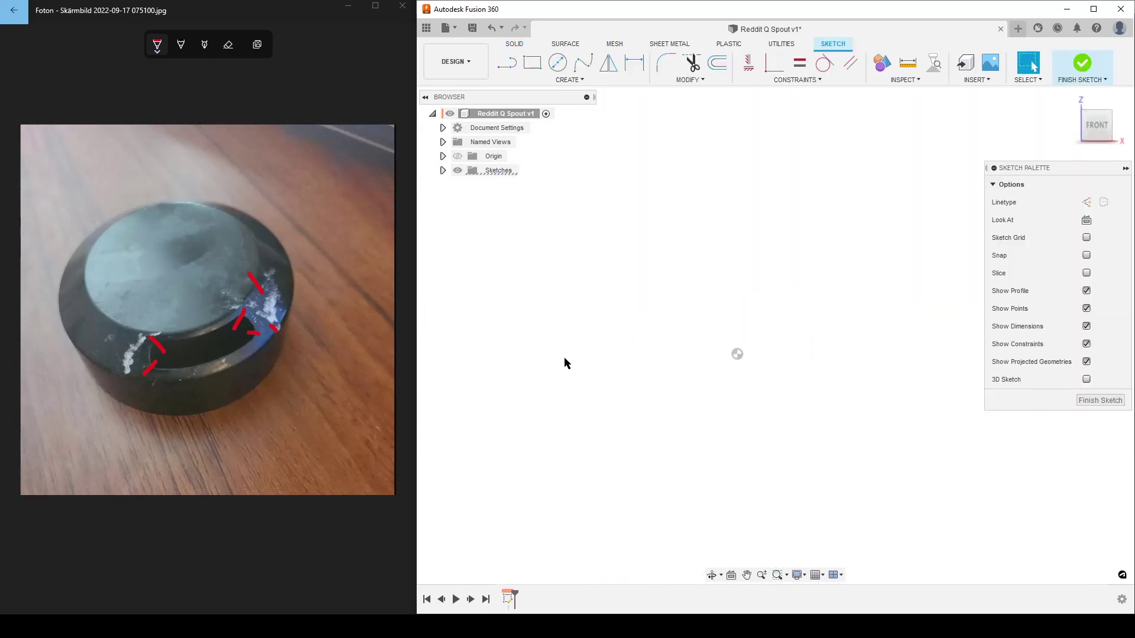
{"action": "left_click", "coordinate": [509, 62]}
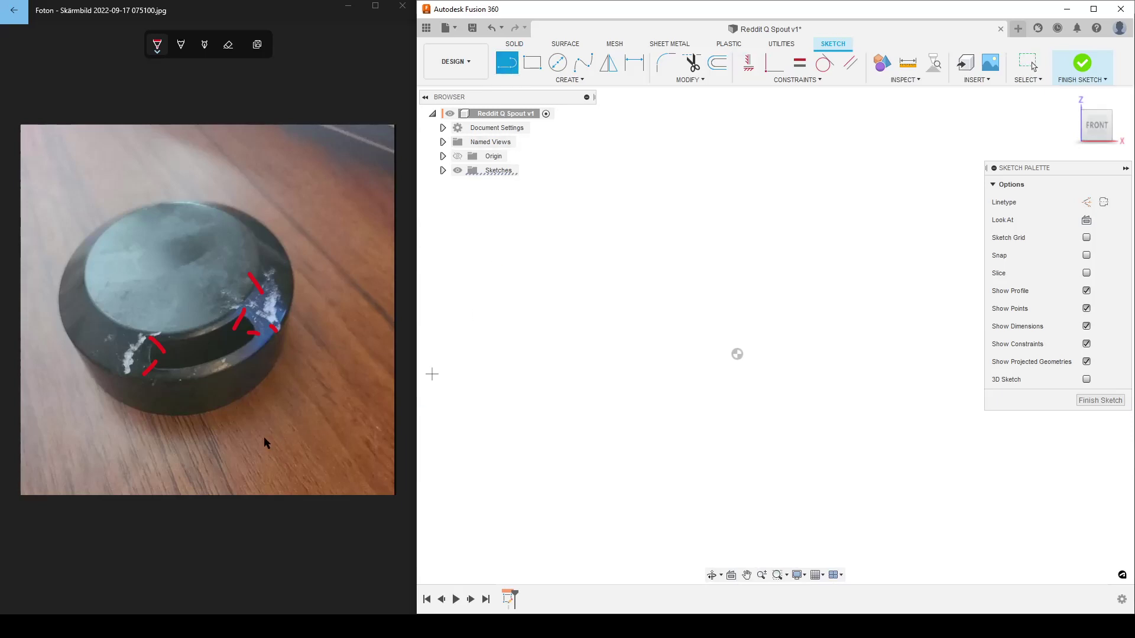
{"action": "left_click", "coordinate": [737, 354]}
{"action": "left_click", "coordinate": [737, 158]}
{"action": "left_click", "coordinate": [858, 159]}
- Add the sloped shoulder and outer vertical edge, closing the five-sided profile at the origin
{"action": "left_click", "coordinate": [918, 209]}
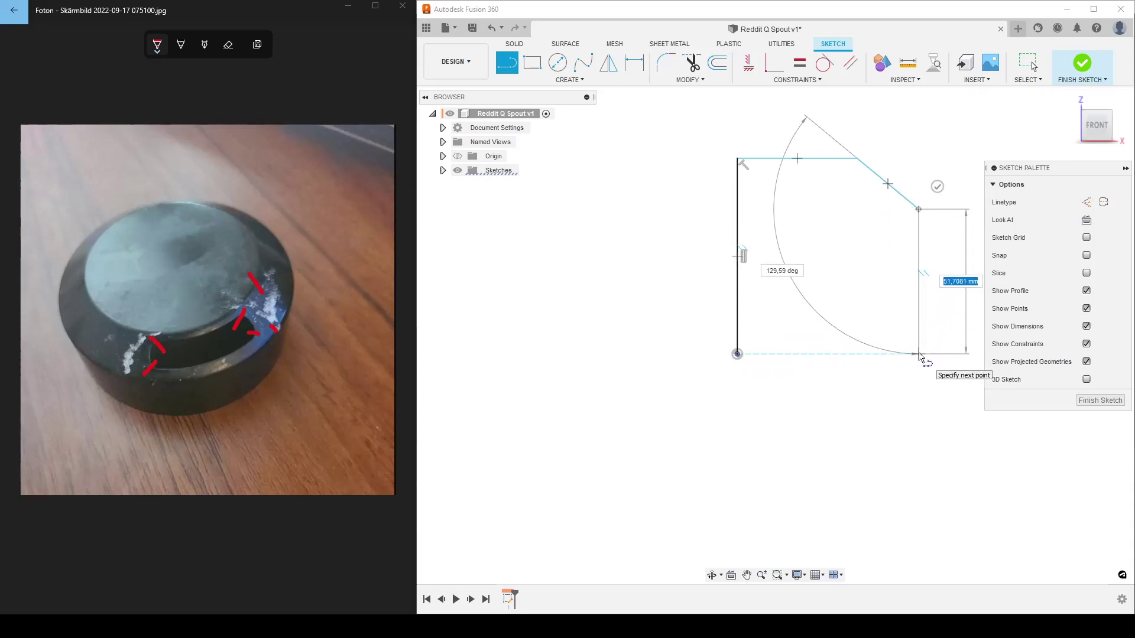
{"action": "left_click", "coordinate": [919, 354]}
{"action": "left_click", "coordinate": [737, 354]}
{"action": "middle_click_drag", "start_coordinate": [879, 463], "coordinate": [780, 463]}
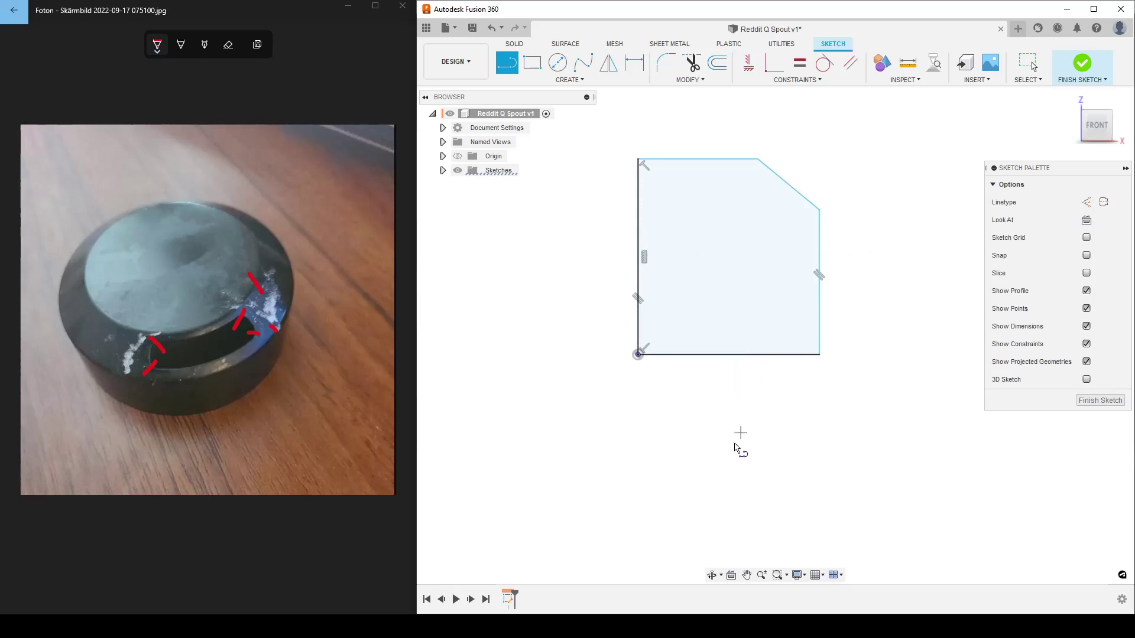
{"action": "key", "text": "Escape"}
{"action": "scroll", "coordinate": [718, 420], "scroll_direction": "down", "scroll_amount": 1}
{"action": "scroll", "coordinate": [718, 417], "scroll_direction": "up", "scroll_amount": 1}
{"action": "mouse_move", "coordinate": [679, 415]}
{"action": "middle_mouse_down"}
{"action": "mouse_move", "coordinate": [729, 522]}
{"action": "mouse_move", "coordinate": [671, 447]}
{"action": "middle_mouse_up"}
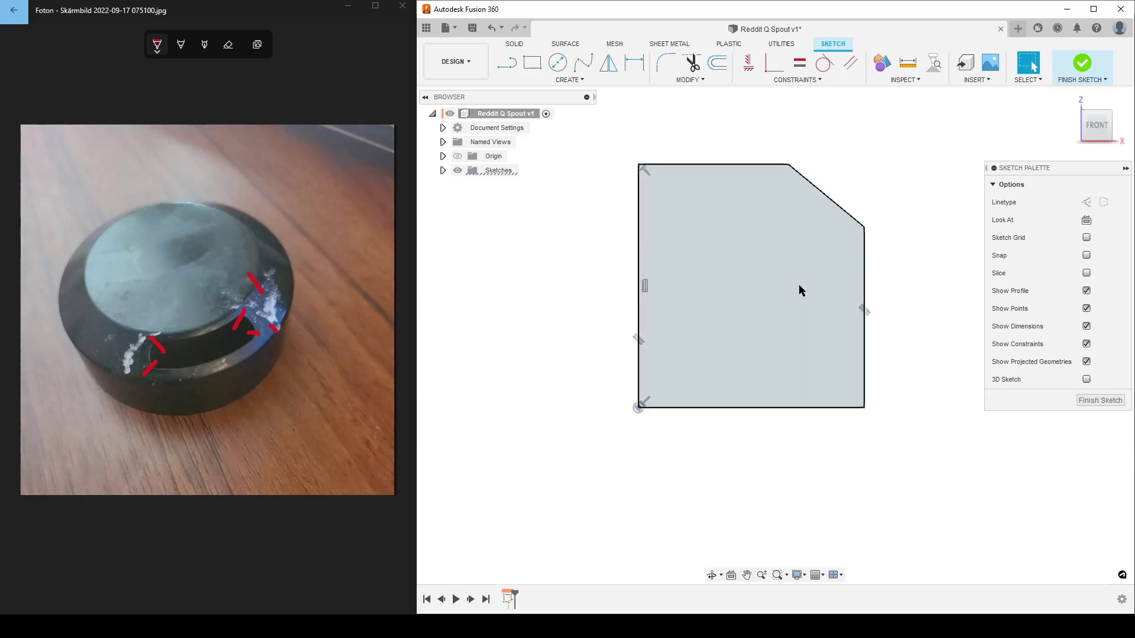
- Turn the profile's left edge into a centerline
{"action": "left_click", "coordinate": [639, 215]}
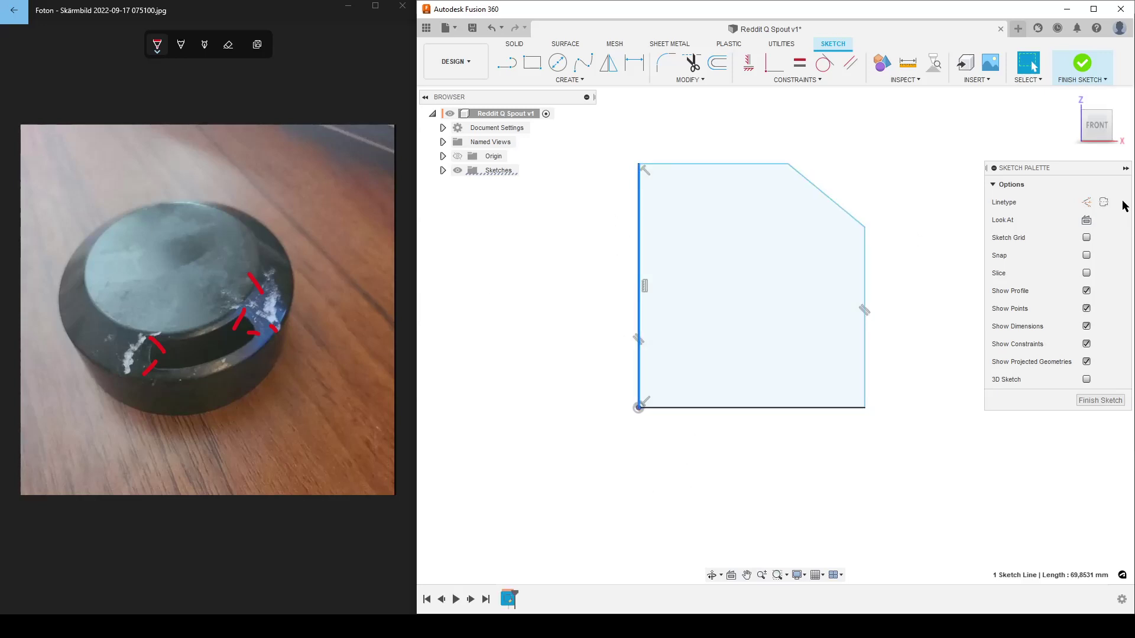
{"action": "left_click", "coordinate": [1104, 203]}
{"action": "scroll", "coordinate": [569, 435], "scroll_direction": "down", "scroll_amount": 2}
{"action": "left_click", "coordinate": [559, 427]}
{"action": "middle_click_drag", "start_coordinate": [514, 340], "coordinate": [527, 339]}
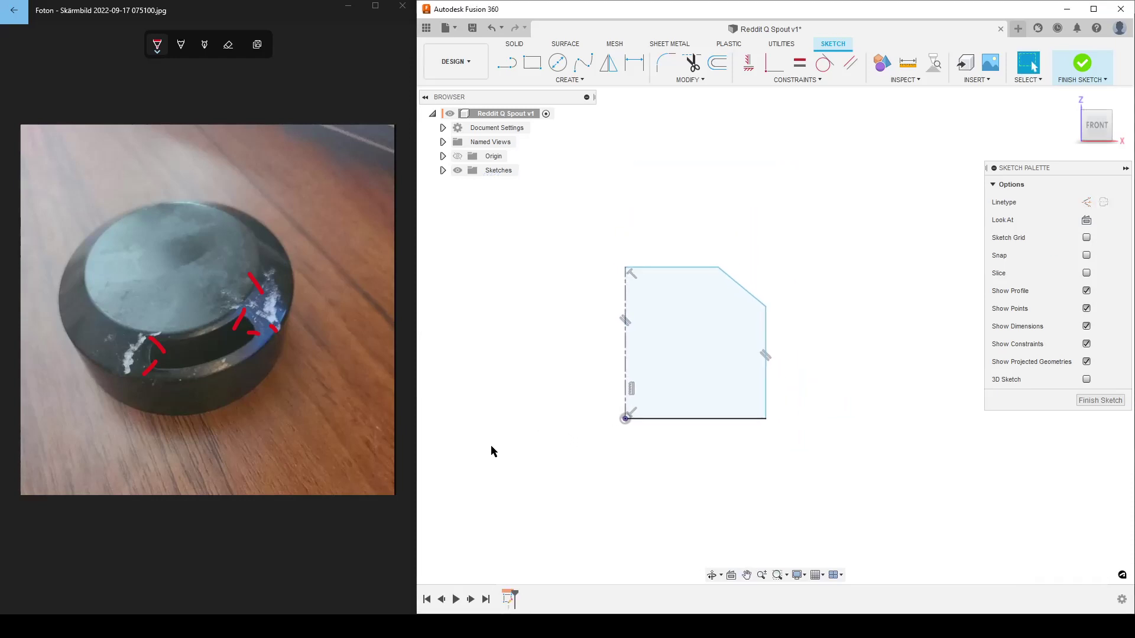
- Dimension the diameter from the centerline to the right edge as Ø80 mm
{"action": "left_click", "coordinate": [634, 61]}
{"action": "left_click", "coordinate": [626, 320]}
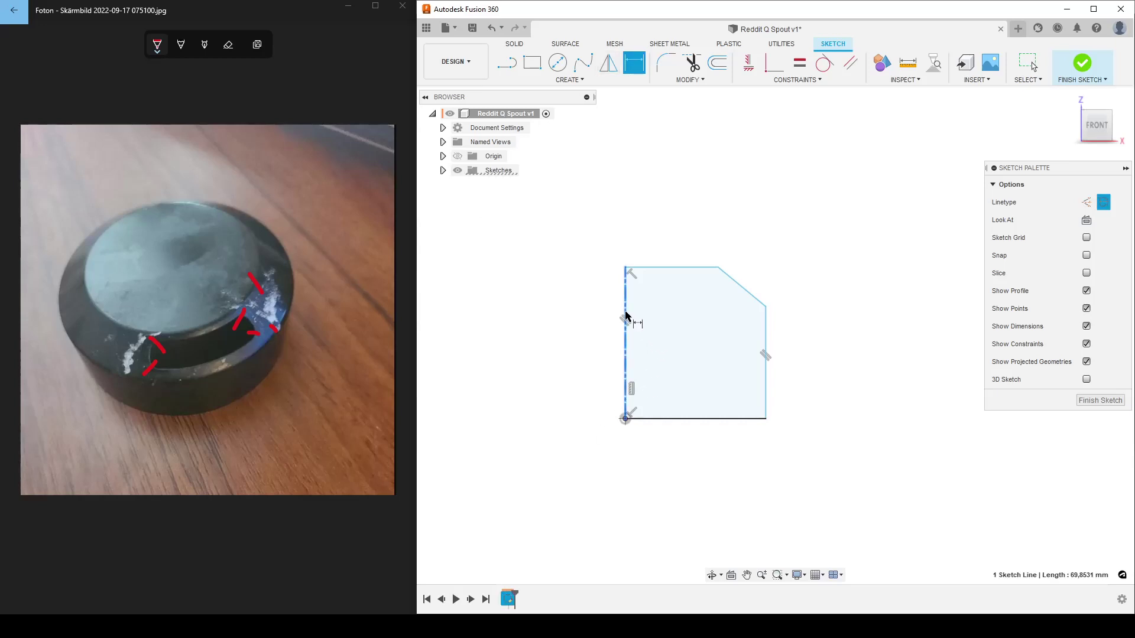
{"action": "left_click", "coordinate": [766, 349]}
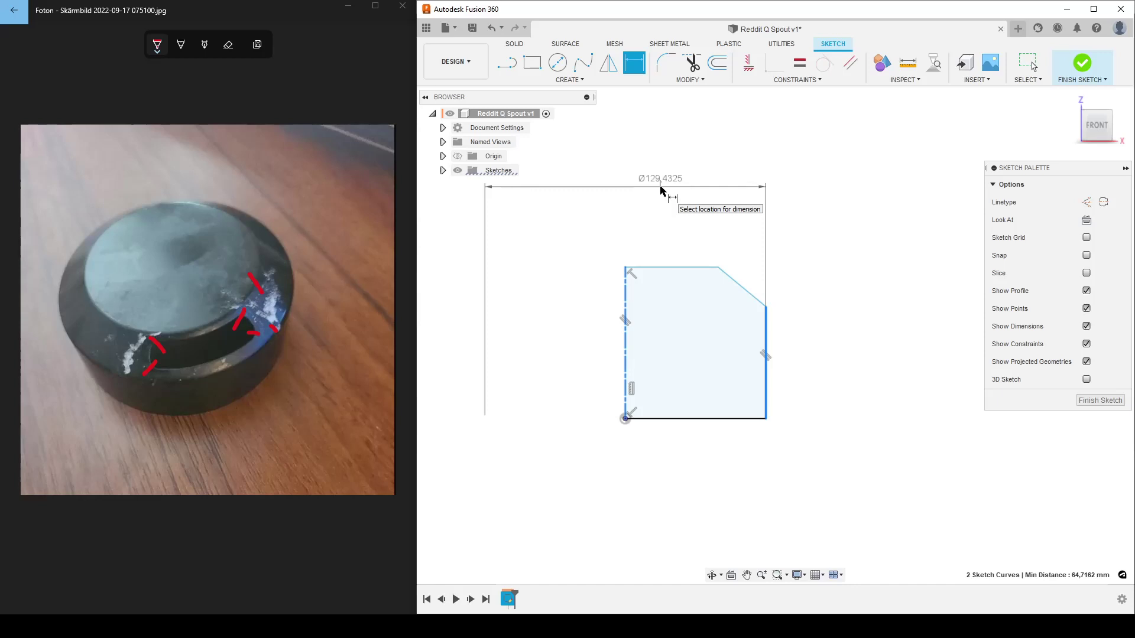
{"action": "left_click", "coordinate": [661, 190]}
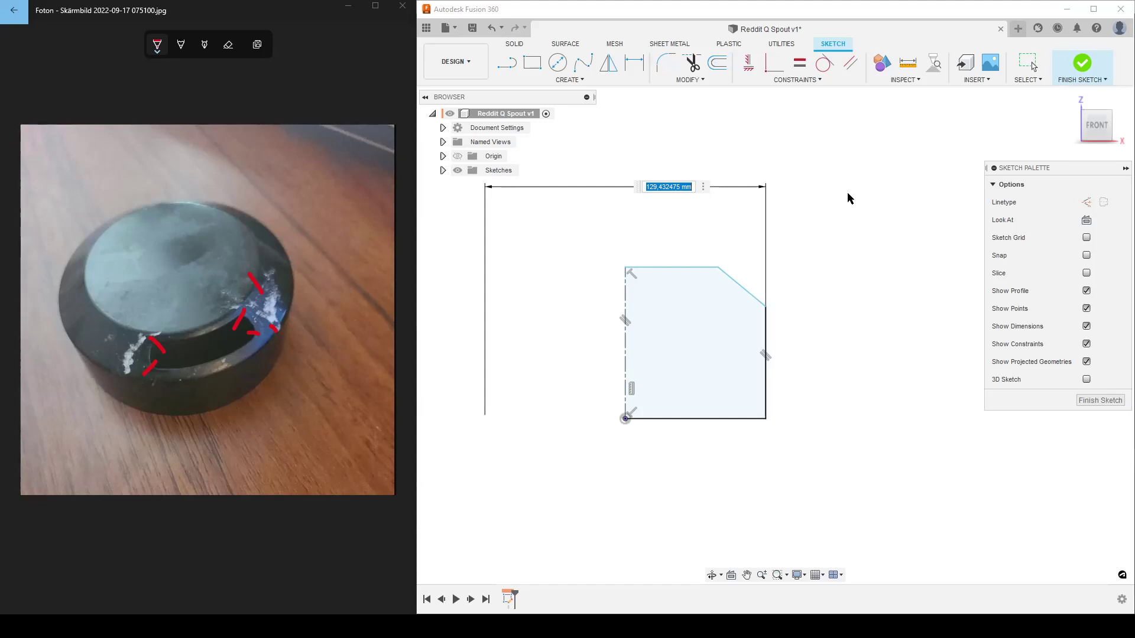
{"action": "type", "text": "80"}
{"action": "key", "text": "Return"}
- Dimension the profile's left edge height to 40 mm
{"action": "scroll", "coordinate": [652, 415], "scroll_direction": "up", "scroll_amount": 2}
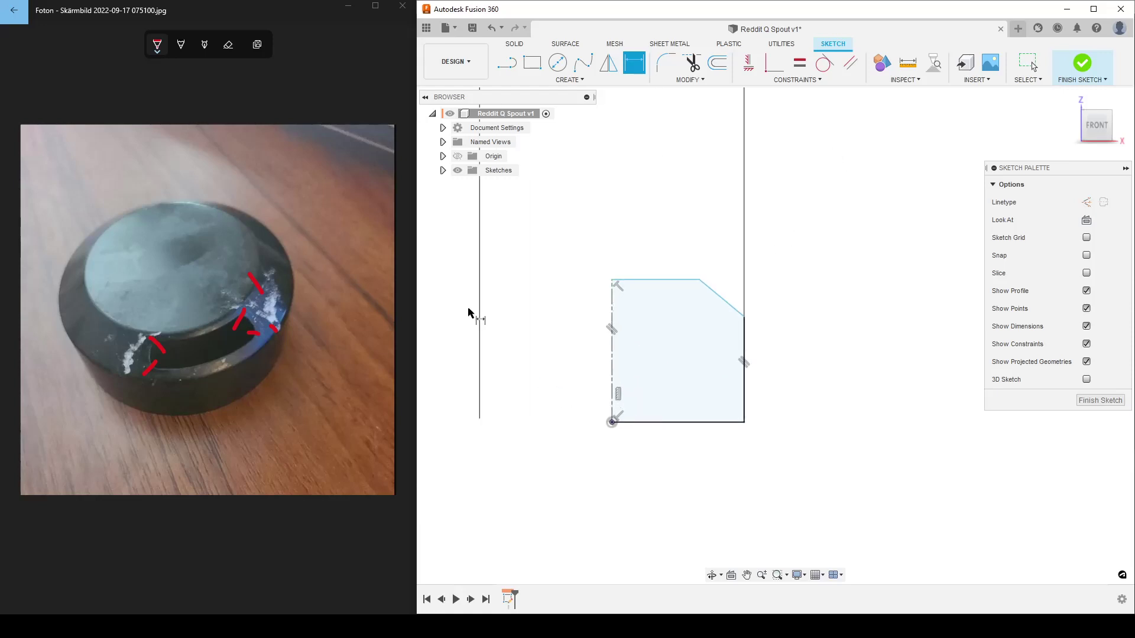
{"action": "scroll", "coordinate": [489, 322], "scroll_direction": "down", "scroll_amount": 3}
{"action": "mouse_move", "coordinate": [568, 353]}
{"action": "middle_mouse_down"}
{"action": "mouse_move", "coordinate": [562, 362]}
{"action": "mouse_move", "coordinate": [615, 372]}
{"action": "middle_mouse_up"}
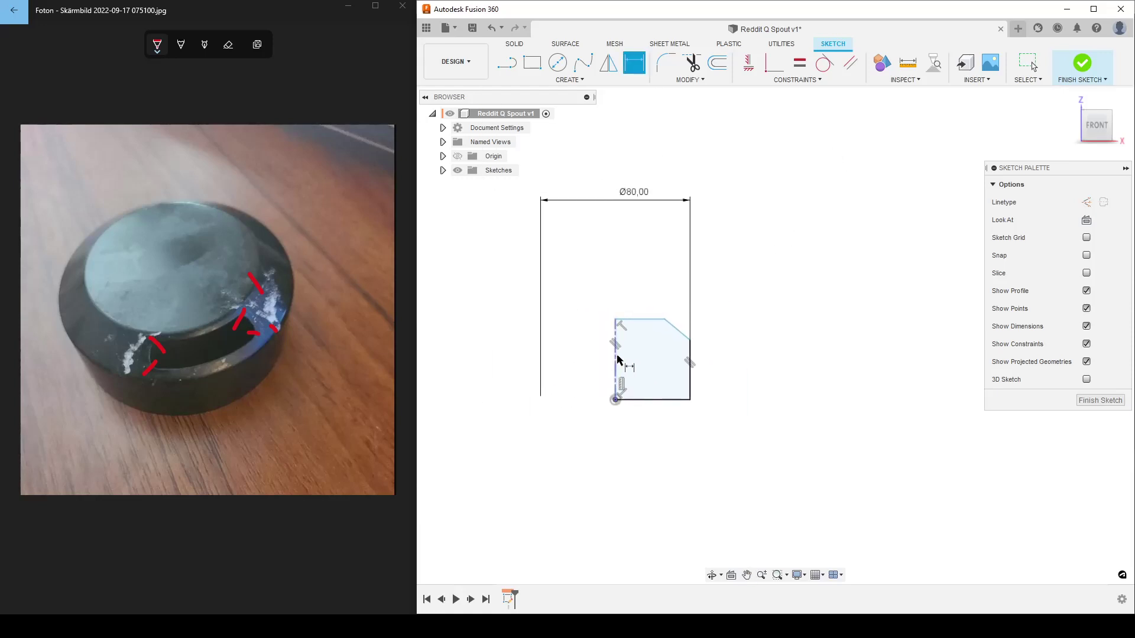
{"action": "left_click", "coordinate": [615, 371]}
{"action": "left_click", "coordinate": [584, 355]}
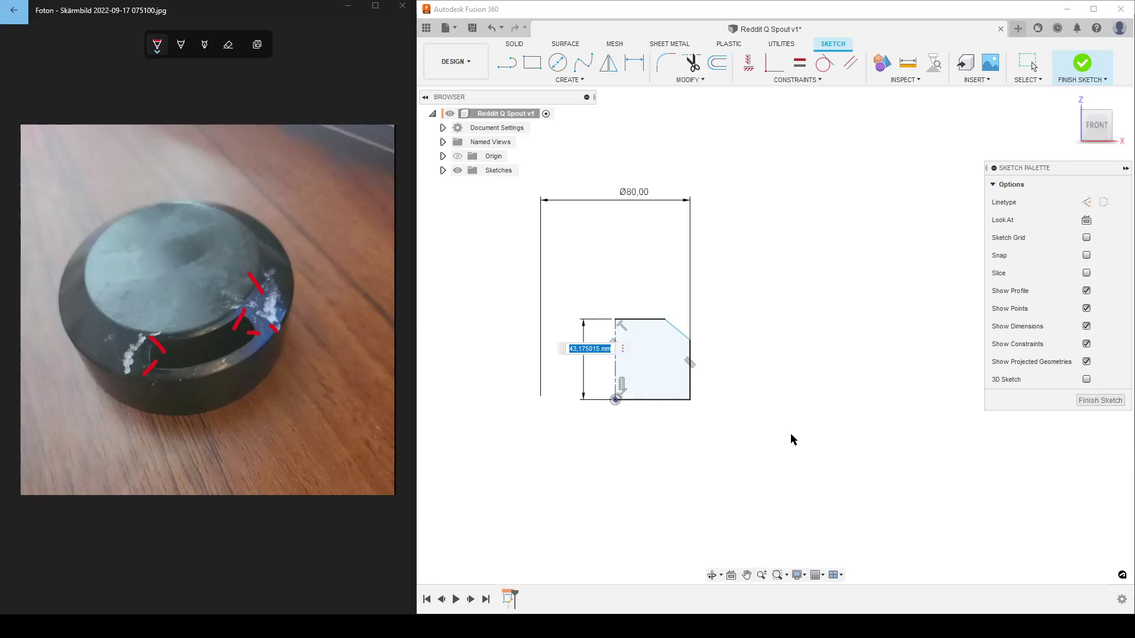
{"action": "type", "text": "40"}
{"action": "key", "text": "Return"}
- Set the profile's right side length to 30 mm
{"action": "scroll", "coordinate": [768, 381], "scroll_direction": "up", "scroll_amount": 2}
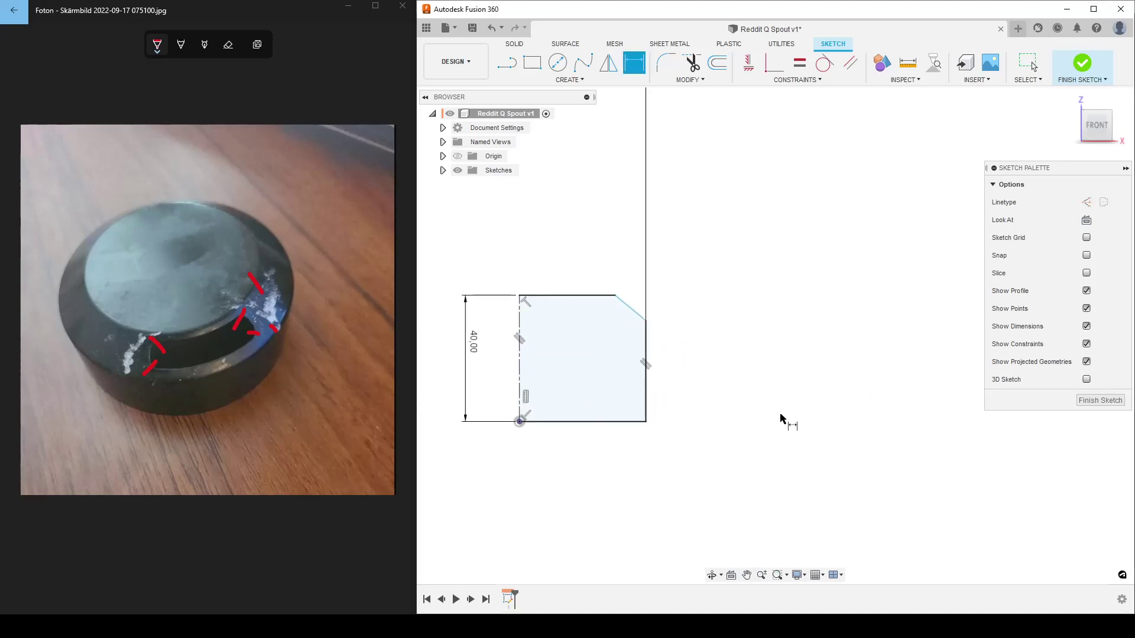
{"action": "left_click", "coordinate": [646, 364]}
{"action": "left_click", "coordinate": [737, 357]}
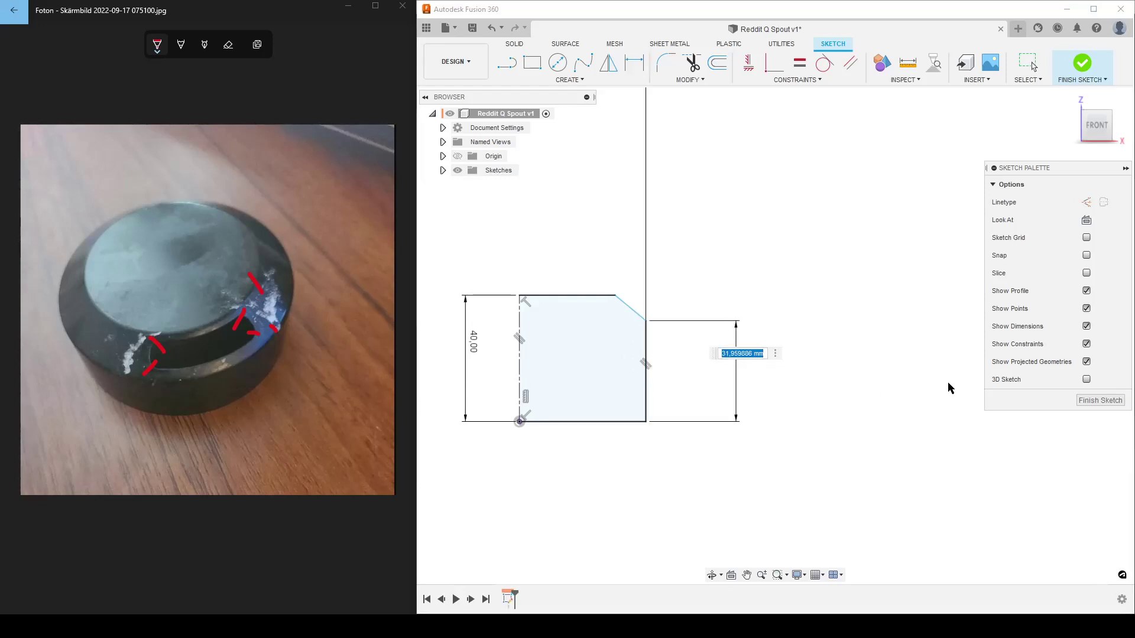
{"action": "type", "text": "30"}
{"action": "key", "text": "Return"}
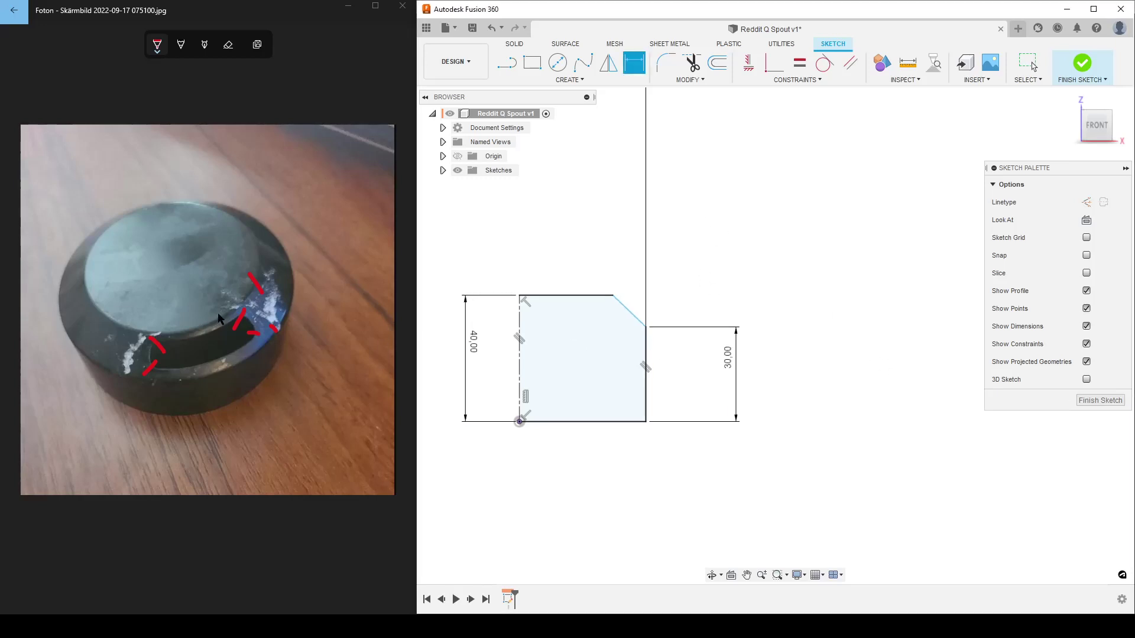
- Dimension the top corner from the centre axis as Ø50
{"action": "left_click", "coordinate": [520, 305]}
{"action": "left_click", "coordinate": [613, 296]}
{"action": "left_click", "coordinate": [562, 221]}
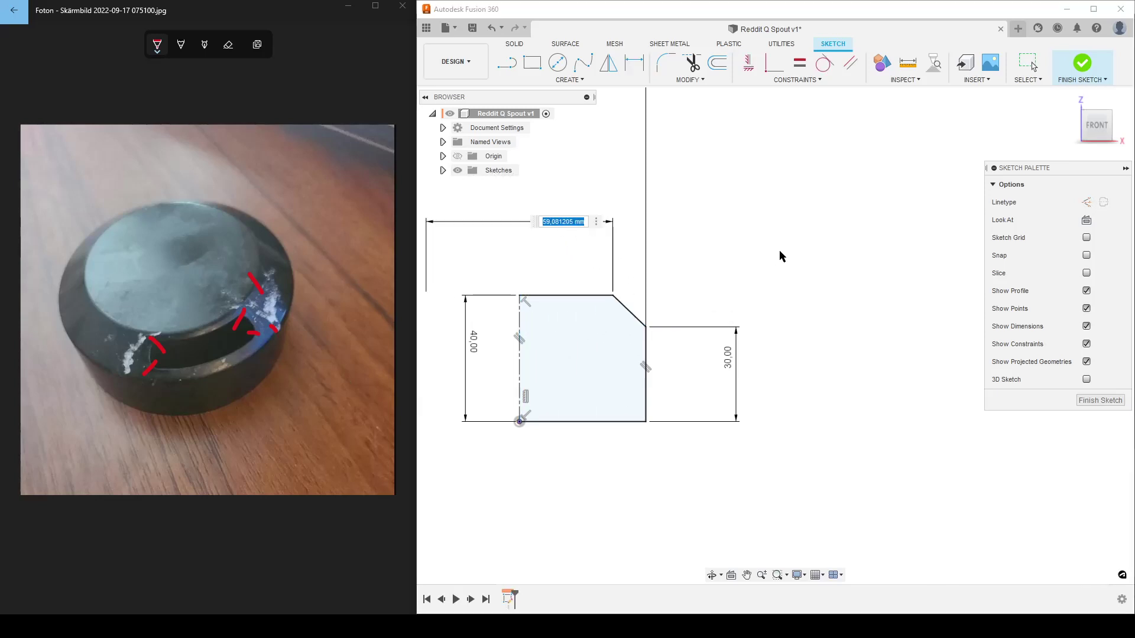
{"action": "type", "text": "50"}
{"action": "key", "text": "Return"}
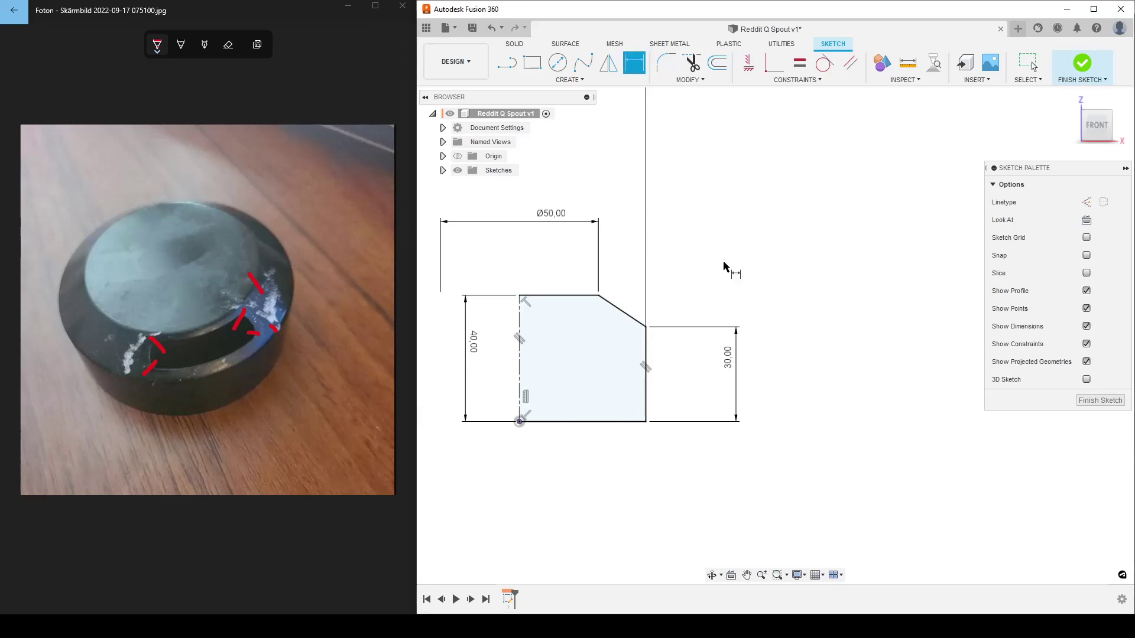
- Bring the fully dimensioned profile into view and finish the sketch
{"action": "scroll", "coordinate": [599, 335], "scroll_direction": "down", "scroll_amount": 2}
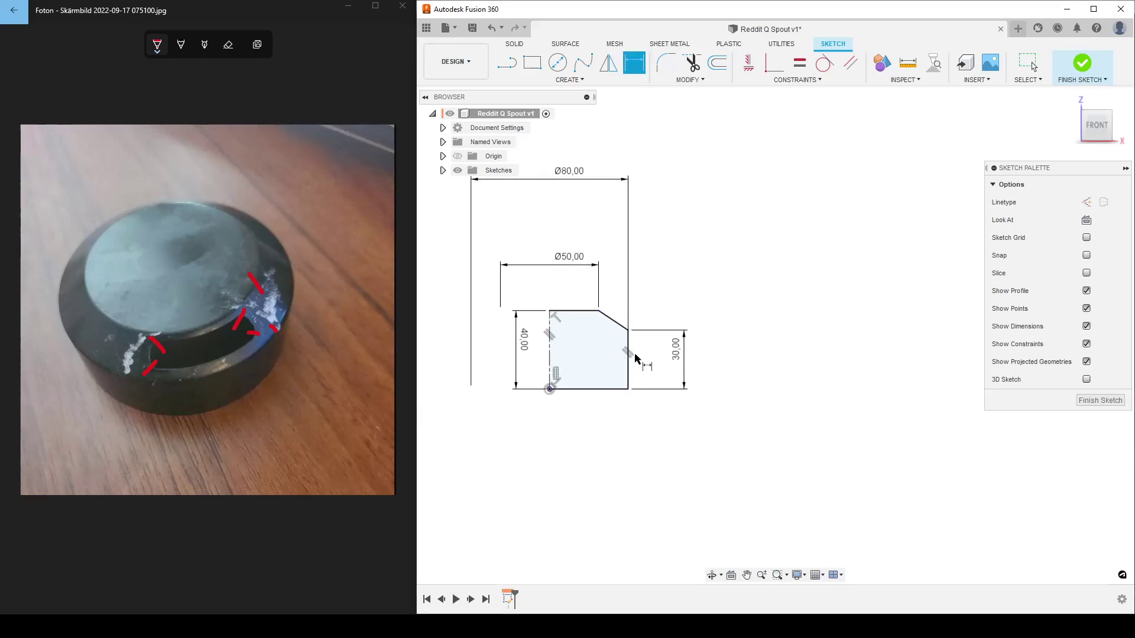
{"action": "scroll", "coordinate": [623, 346], "scroll_direction": "up", "scroll_amount": 3}
{"action": "scroll", "coordinate": [618, 357], "scroll_direction": "down", "scroll_amount": 2}
{"action": "middle_click_drag", "start_coordinate": [619, 357], "coordinate": [664, 236]}
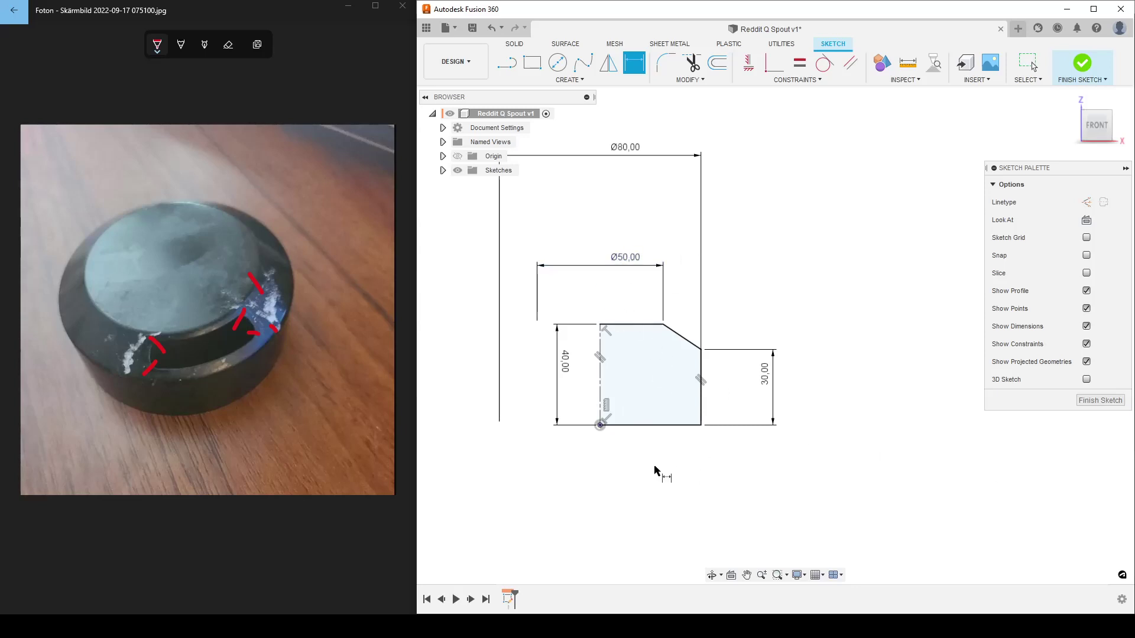
{"action": "left_click", "coordinate": [1099, 401]}
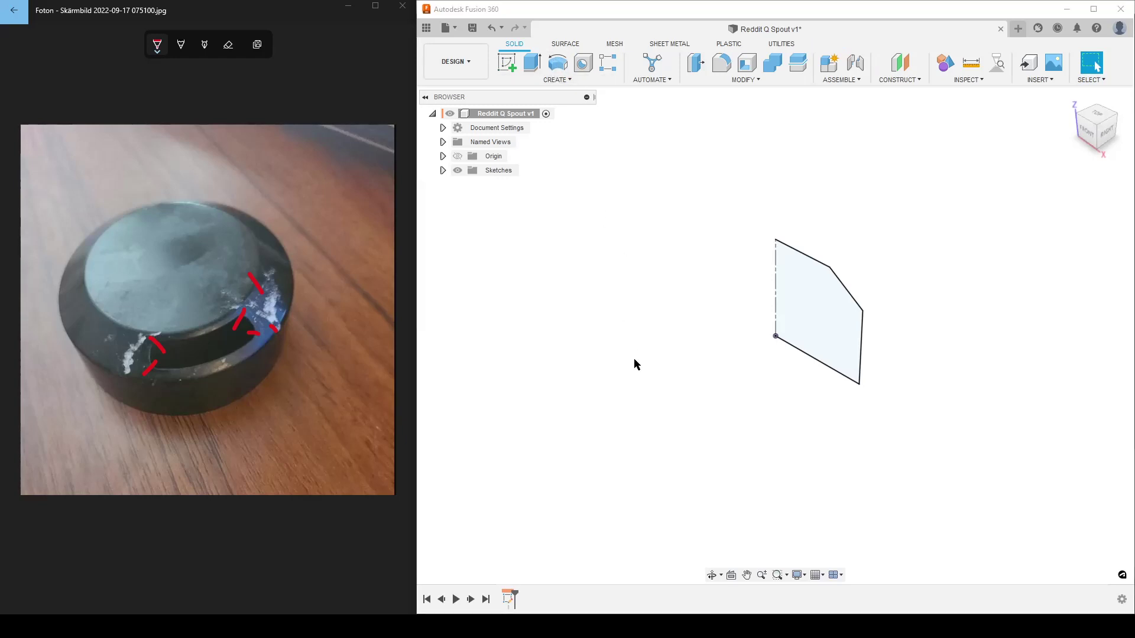
- Revolve the profile a full turn into a new solid body
{"action": "key", "text": "s"}
{"action": "type", "text": "rev"}
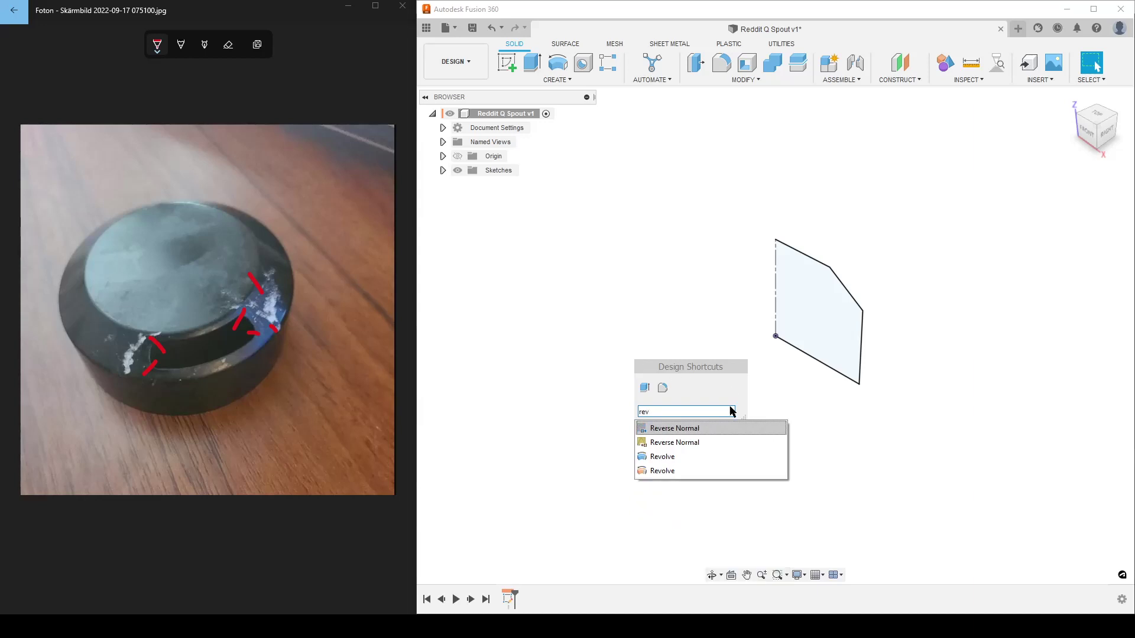
{"action": "left_click", "coordinate": [655, 459]}
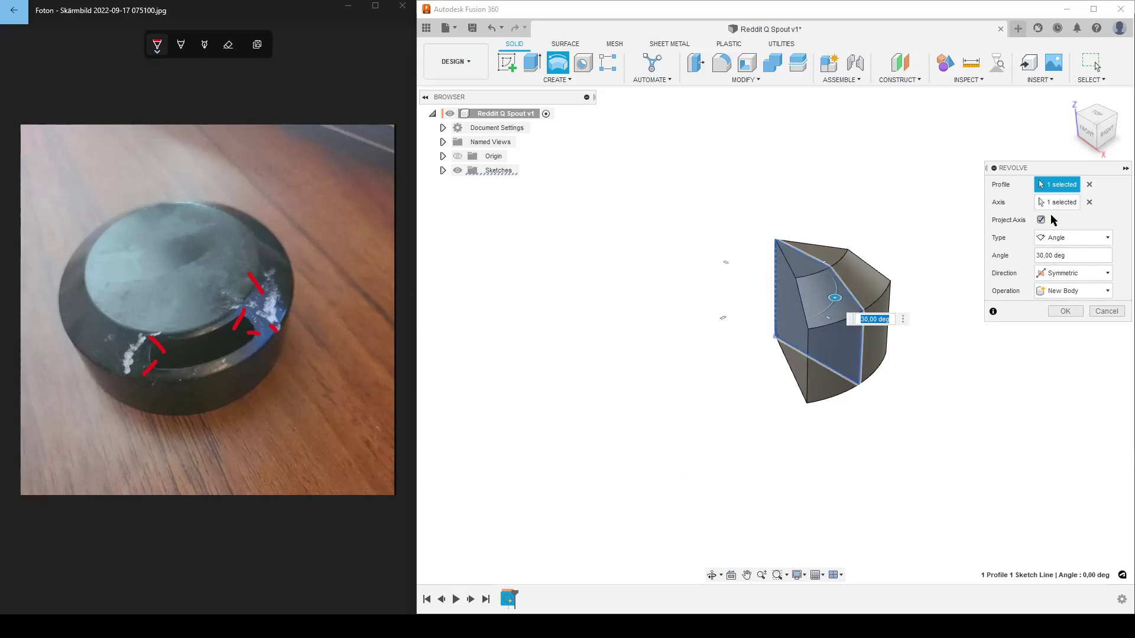
{"action": "left_click", "coordinate": [1066, 239]}
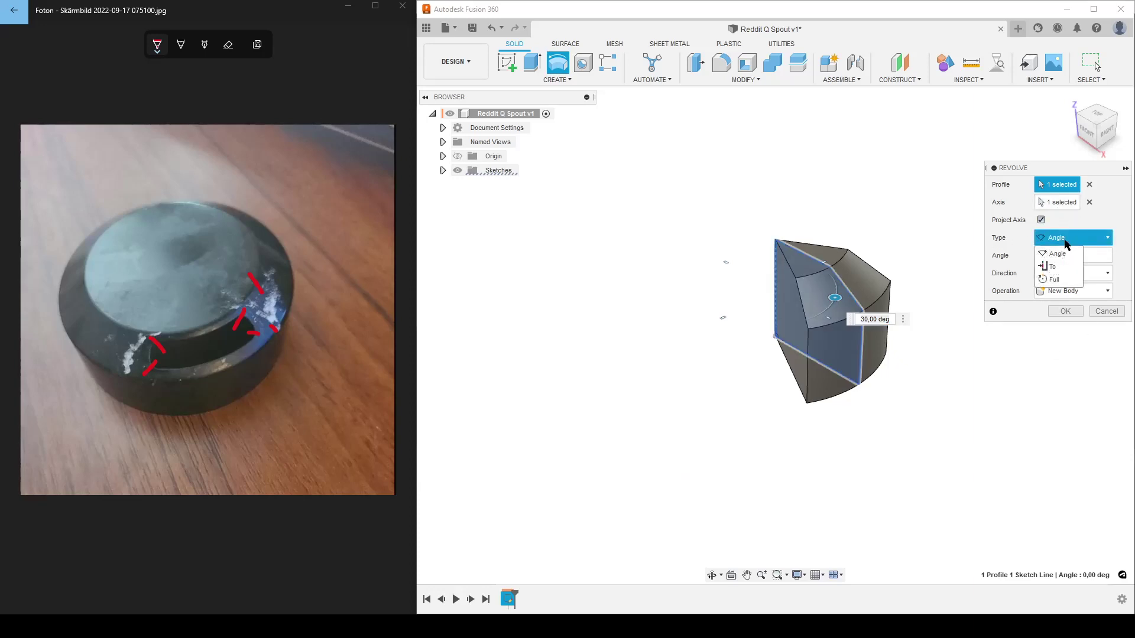
{"action": "left_click", "coordinate": [1055, 279]}
{"action": "middle_click_drag", "start_coordinate": [962, 374], "coordinate": [1001, 378], "text": "shift"}
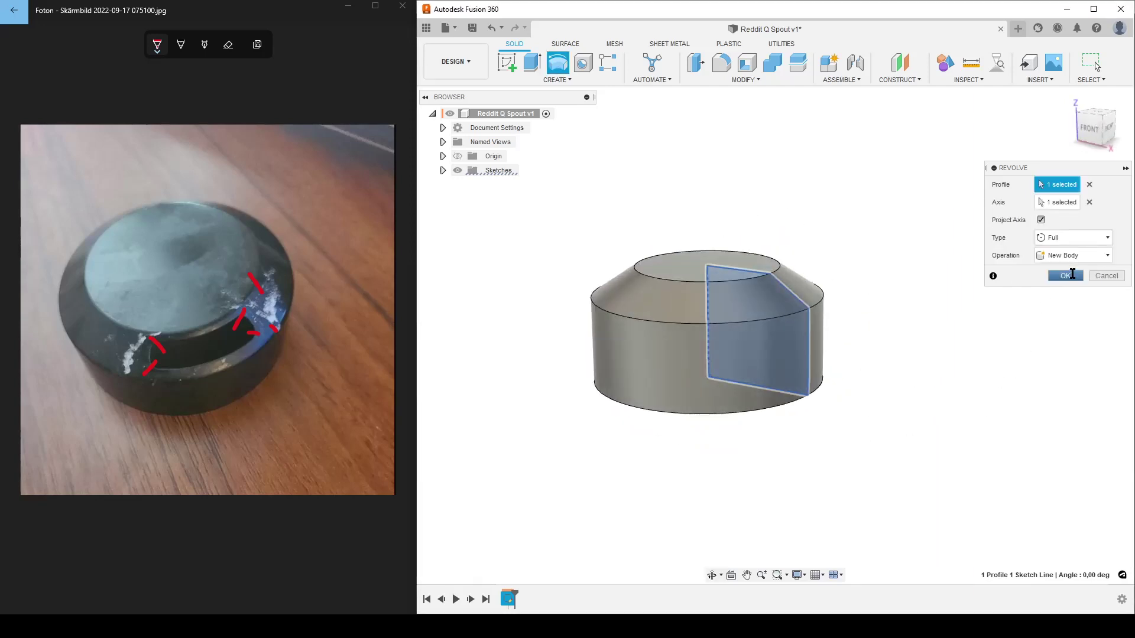
{"action": "left_click", "coordinate": [1066, 276]}
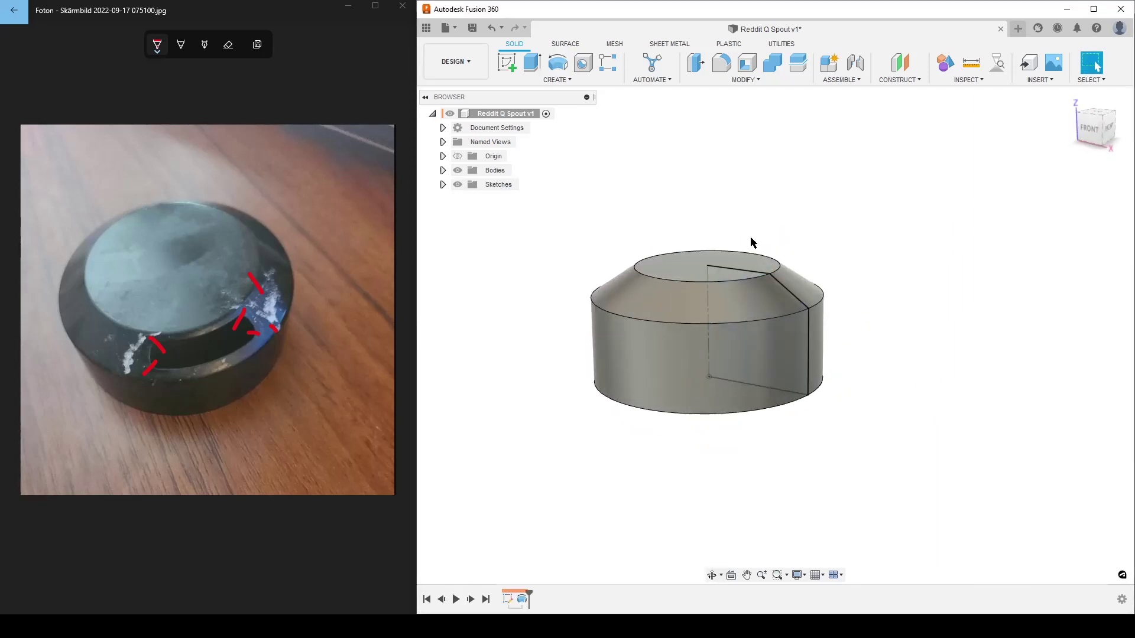
- Expand the Sketches and Bodies folders in the browser and hide Sketch2
{"action": "left_click", "coordinate": [443, 184]}
{"action": "left_click", "coordinate": [443, 170]}
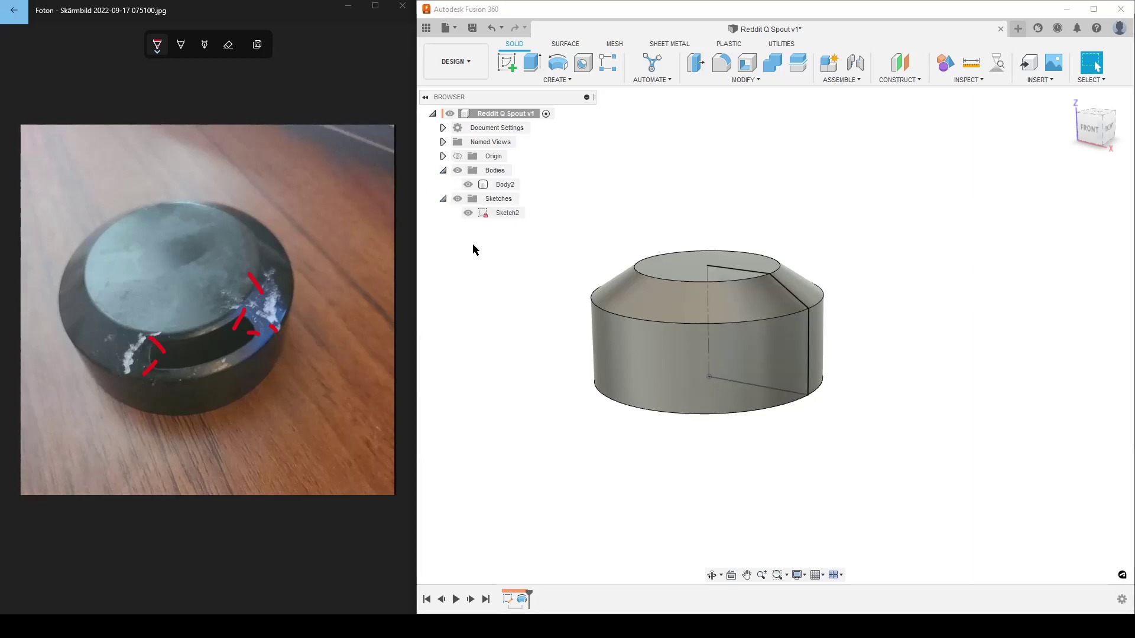
{"action": "middle_click_drag", "start_coordinate": [553, 266], "coordinate": [592, 289]}
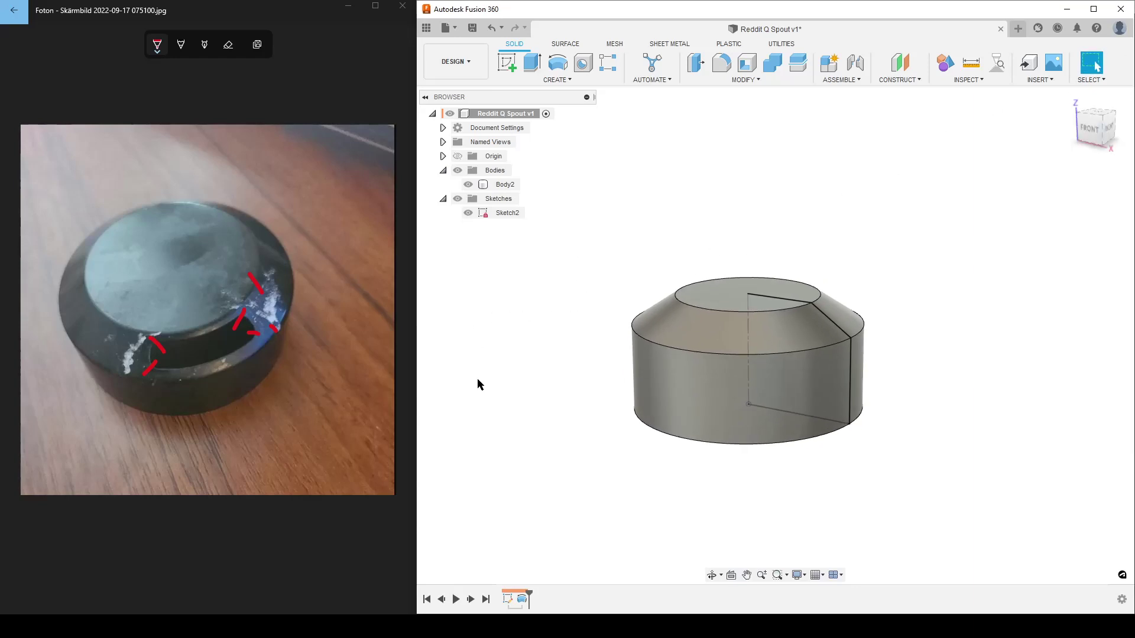
{"action": "left_click", "coordinate": [468, 213]}
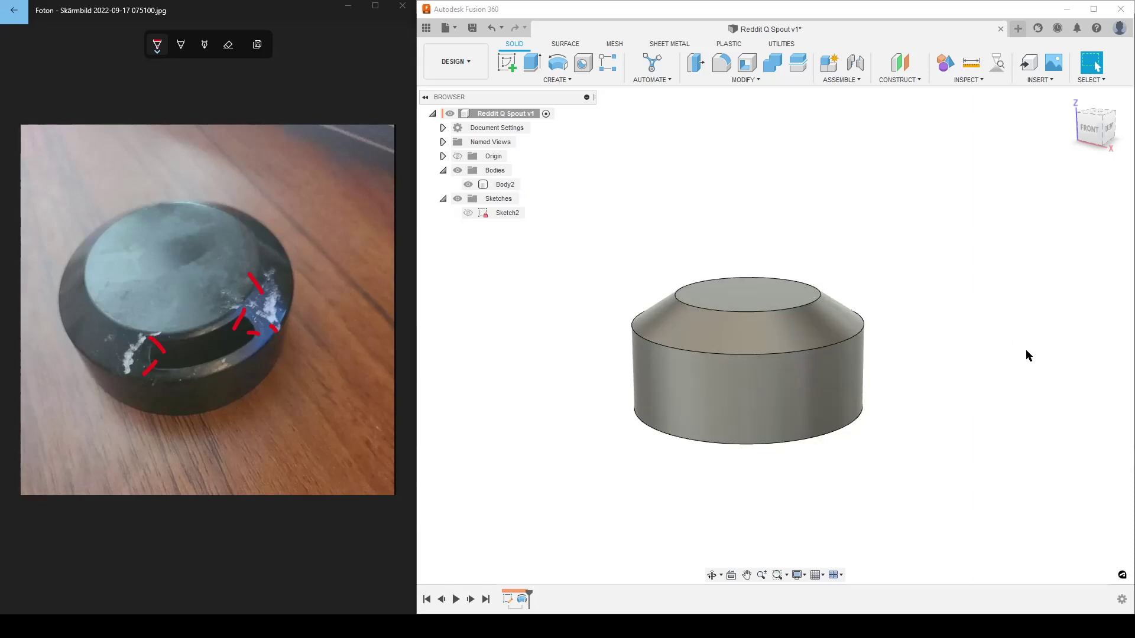
- Round the cap's shoulder edges with a 2 mm fillet, then start a Shell and orbit to the bottom
{"action": "middle_click_drag", "start_coordinate": [1024, 350], "coordinate": [950, 340]}
{"action": "key", "text": "f"}
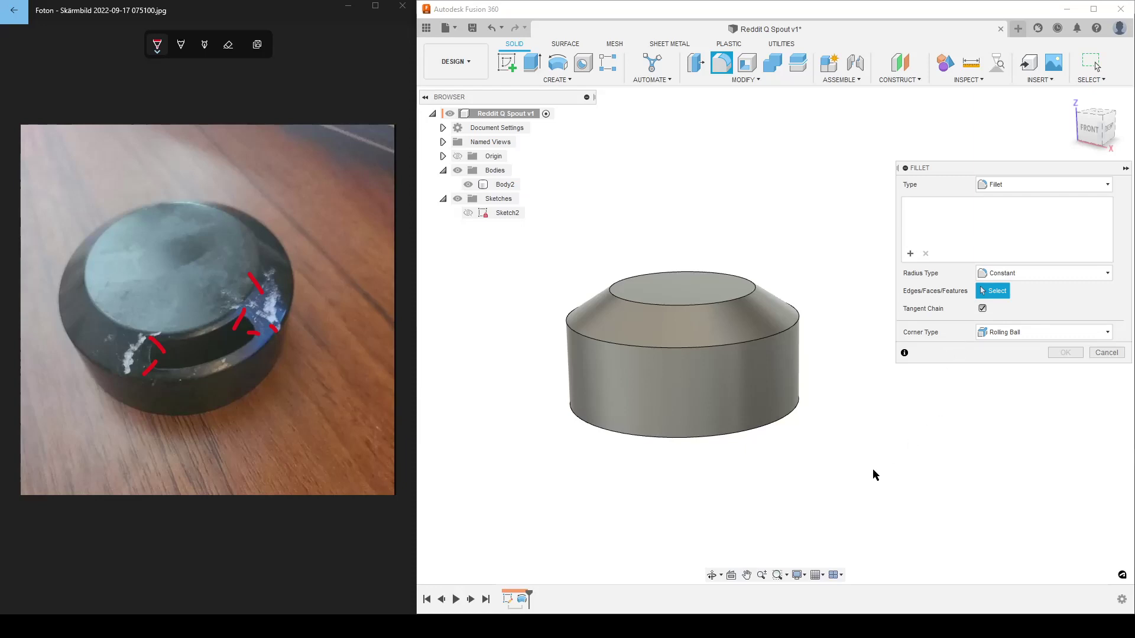
{"action": "left_click", "coordinate": [786, 333]}
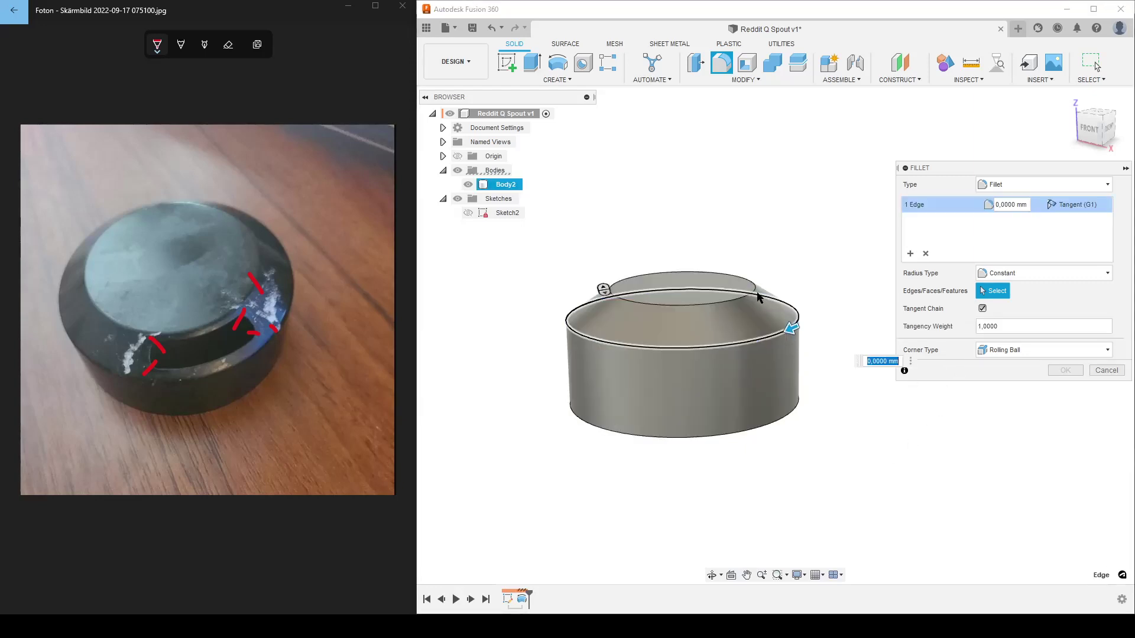
{"action": "type", "text": "2"}
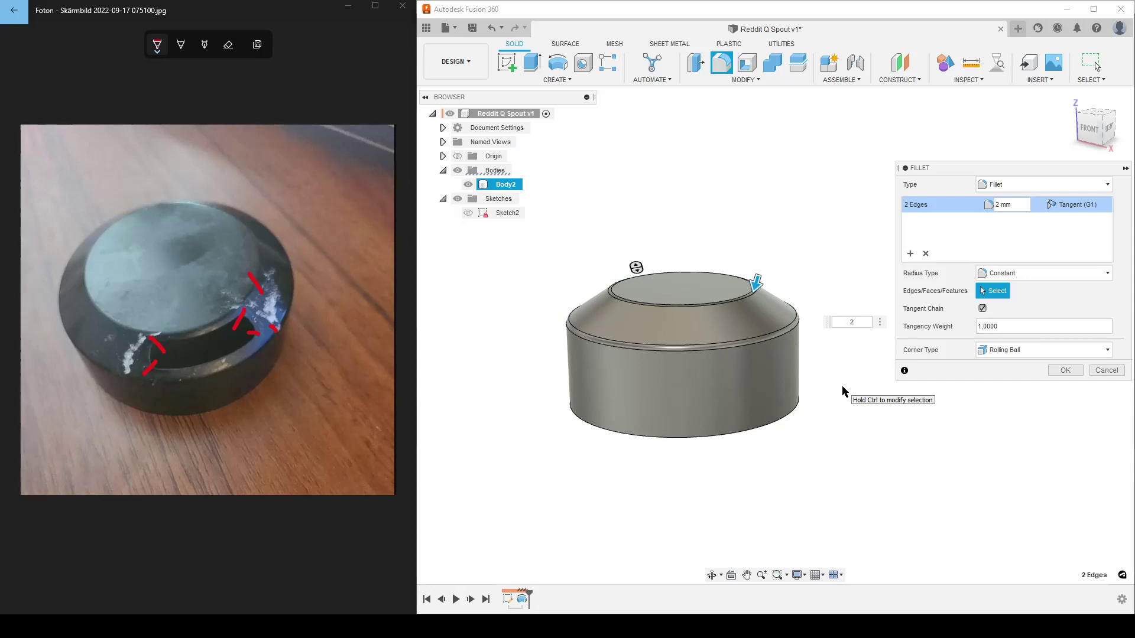
{"action": "left_click", "coordinate": [1064, 371]}
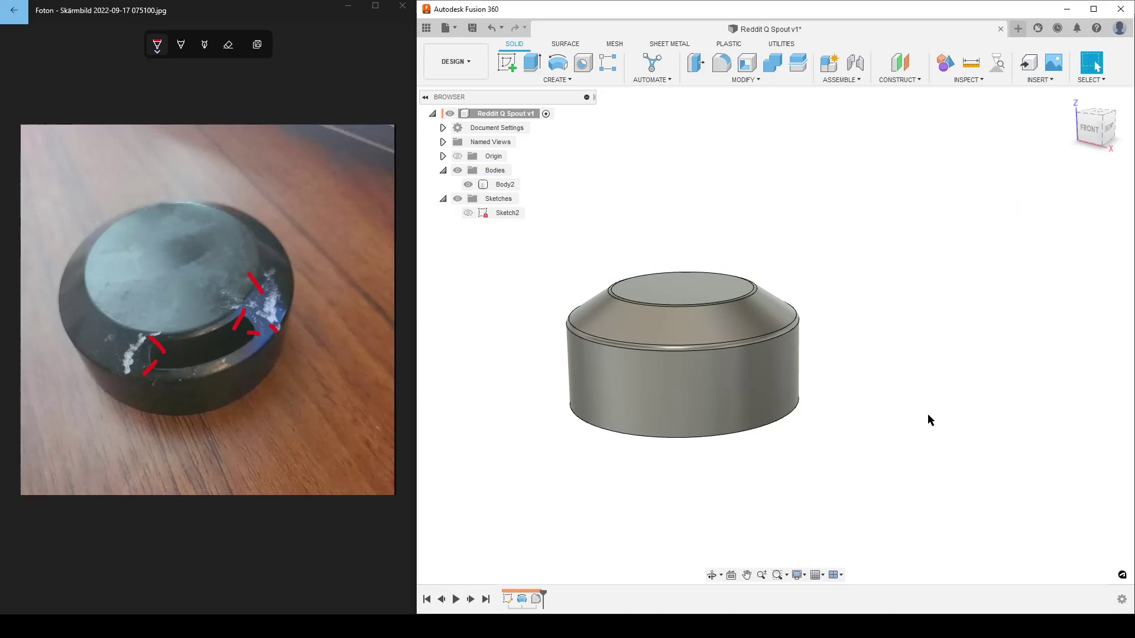
{"action": "left_click", "coordinate": [746, 64]}
{"action": "middle_click_drag", "start_coordinate": [849, 418], "coordinate": [850, 379], "text": "shift"}
- Shell the cap through its bottom face with a 1.5 mm inside thickness
{"action": "left_click", "coordinate": [720, 366]}
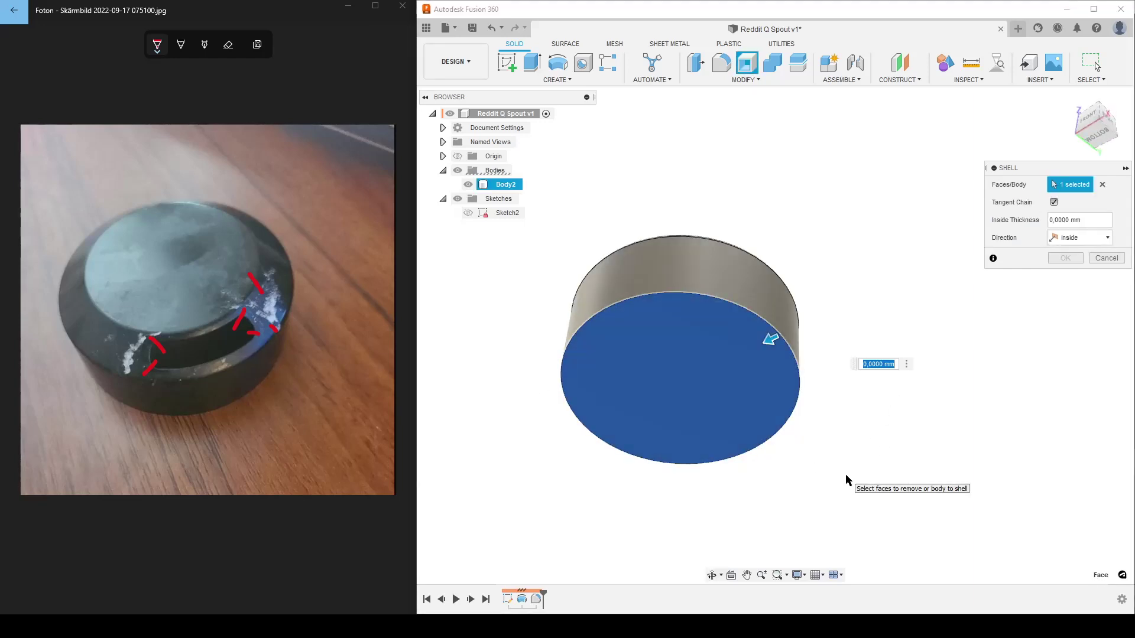
{"action": "type", "text": "2"}
{"action": "type", "text": "1"}
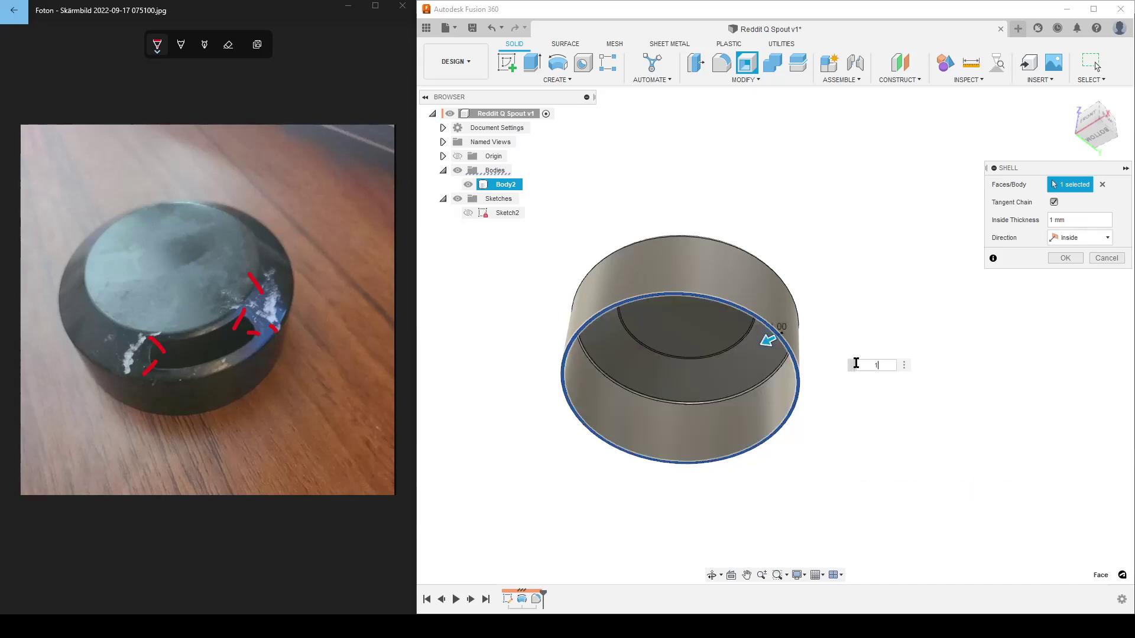
{"action": "middle_click_drag", "start_coordinate": [857, 362], "coordinate": [942, 383], "text": "shift"}
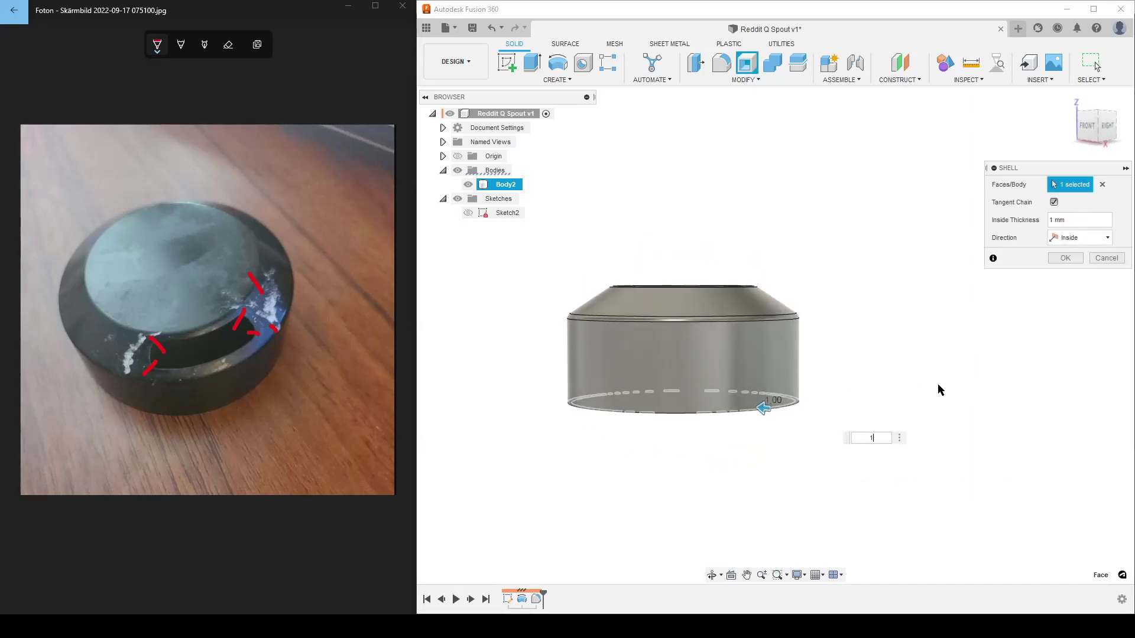
{"action": "type", "text": ".5"}
{"action": "key", "text": "Return"}
{"action": "mouse_move", "coordinate": [831, 380]}
{"action": "middle_mouse_down", "text": "shift"}
{"action": "mouse_move", "coordinate": [809, 296]}
{"action": "mouse_move", "coordinate": [830, 334]}
{"action": "mouse_move", "coordinate": [831, 367]}
{"action": "middle_mouse_up", "text": "shift"}
{"action": "left_click", "coordinate": [1065, 258]}
{"action": "scroll", "coordinate": [911, 321], "scroll_direction": "down", "scroll_amount": 3}
{"action": "middle_click_drag", "start_coordinate": [909, 321], "coordinate": [876, 362], "text": "shift"}
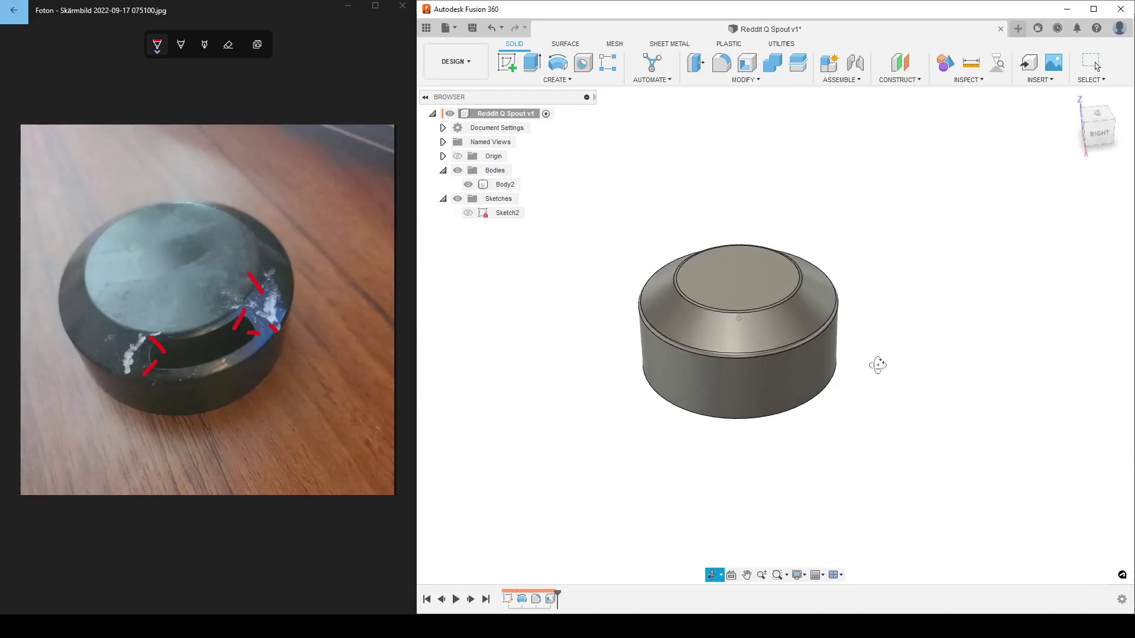
- Return to the home view and create Sketch3 on the front XZ origin plane
{"action": "left_click", "coordinate": [1073, 105]}
{"action": "middle_click_drag", "start_coordinate": [941, 407], "coordinate": [923, 380], "text": "shift"}
{"action": "scroll", "coordinate": [923, 380], "scroll_direction": "up", "scroll_amount": 1}
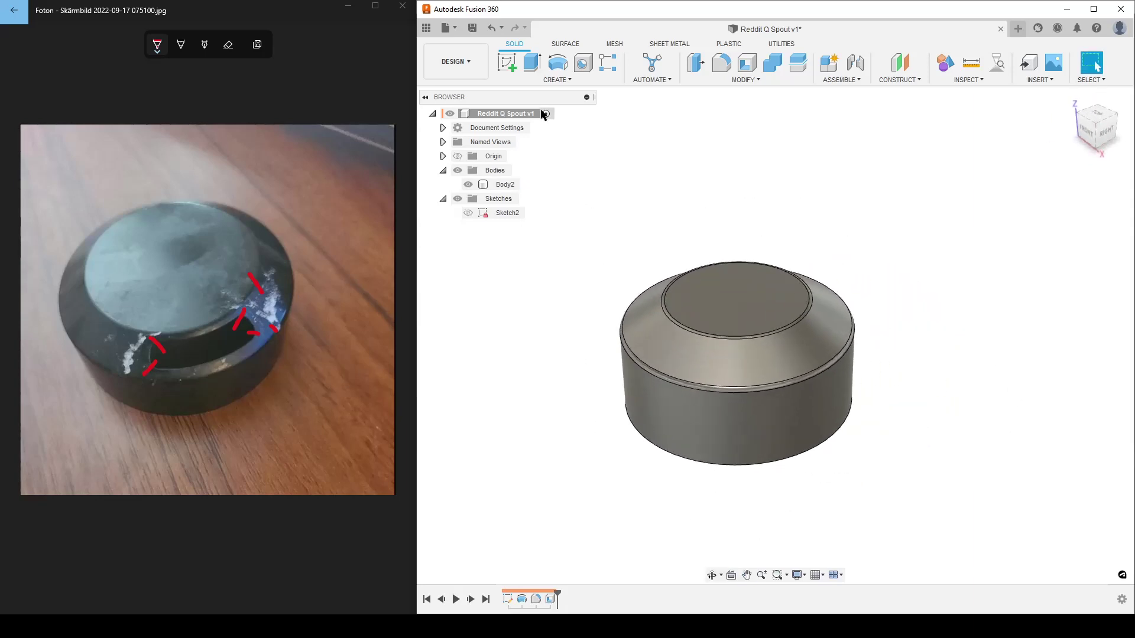
{"action": "left_click", "coordinate": [507, 61]}
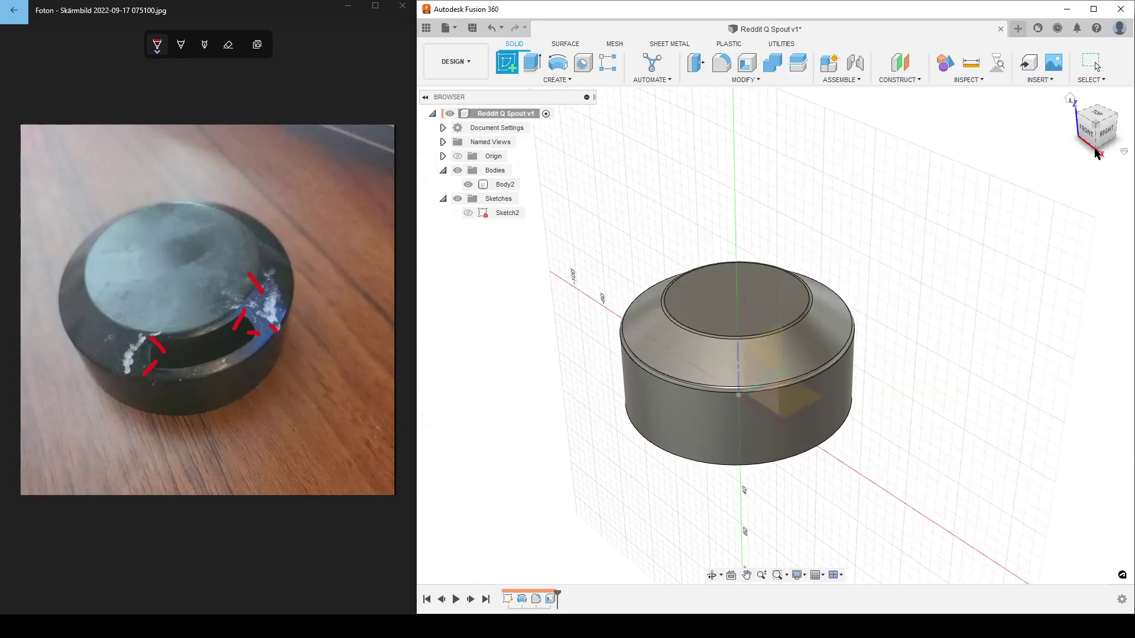
{"action": "left_click", "coordinate": [766, 403]}
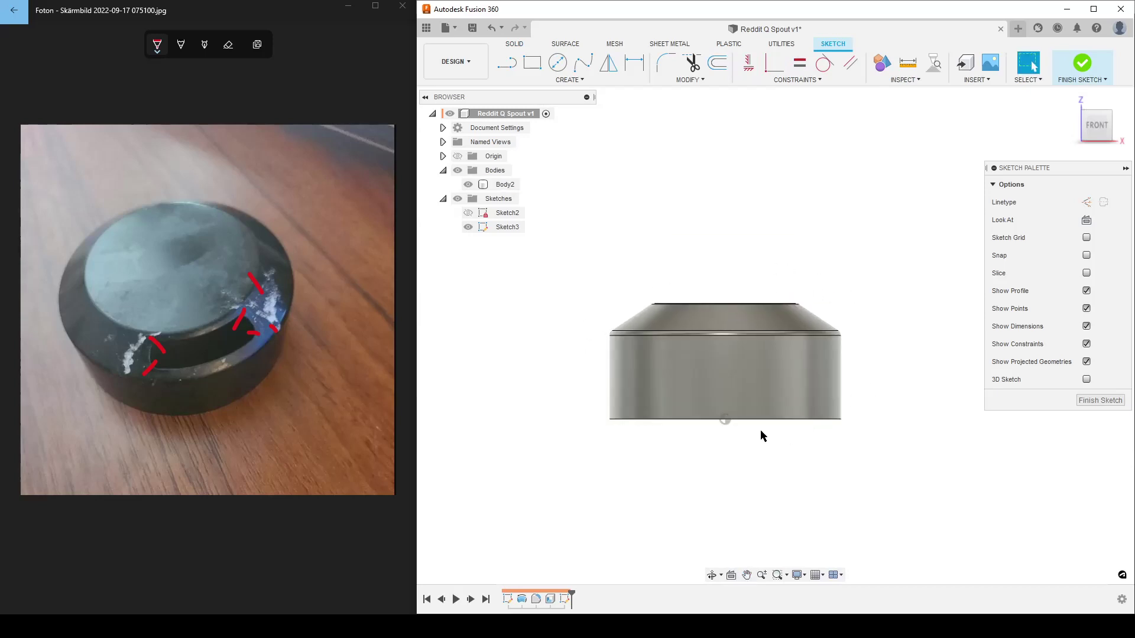
{"action": "middle_click_drag", "start_coordinate": [907, 423], "coordinate": [853, 421]}
{"action": "key", "text": "s"}
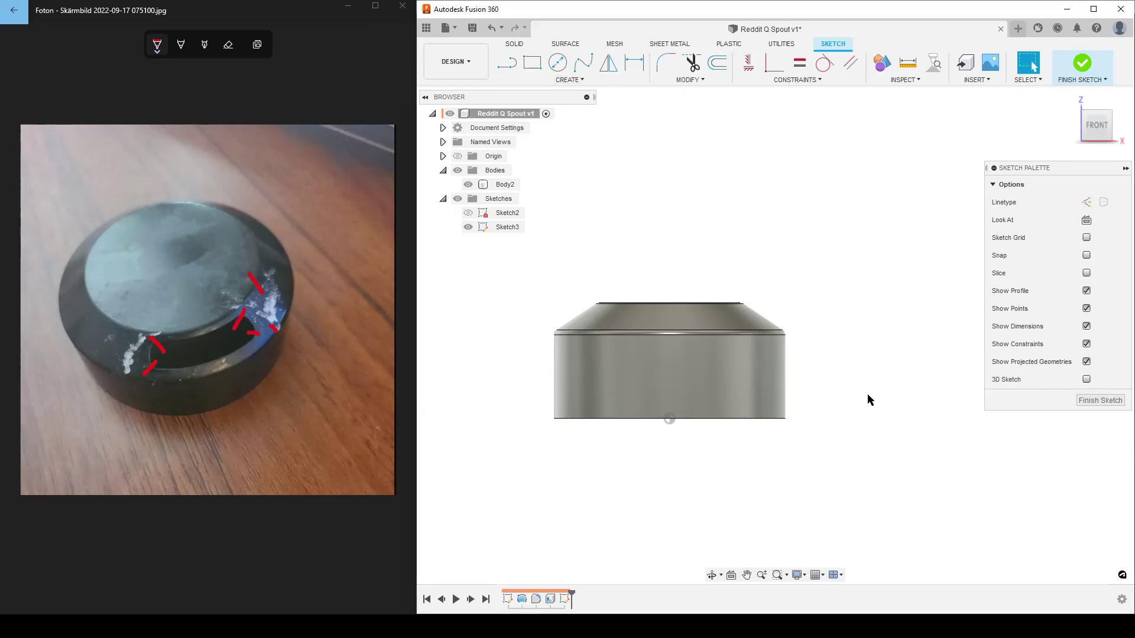
- Intersect Body2 with Sketch3 to get the cap's cross-section outline, then hide Body2
{"action": "key", "text": "s"}
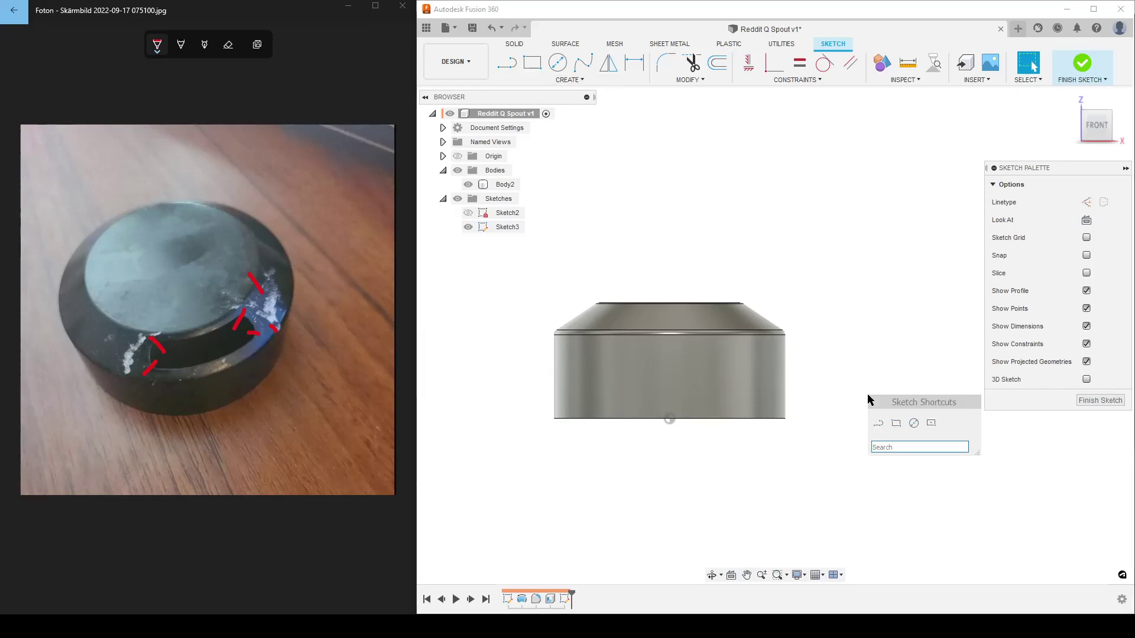
{"action": "type", "text": "inter"}
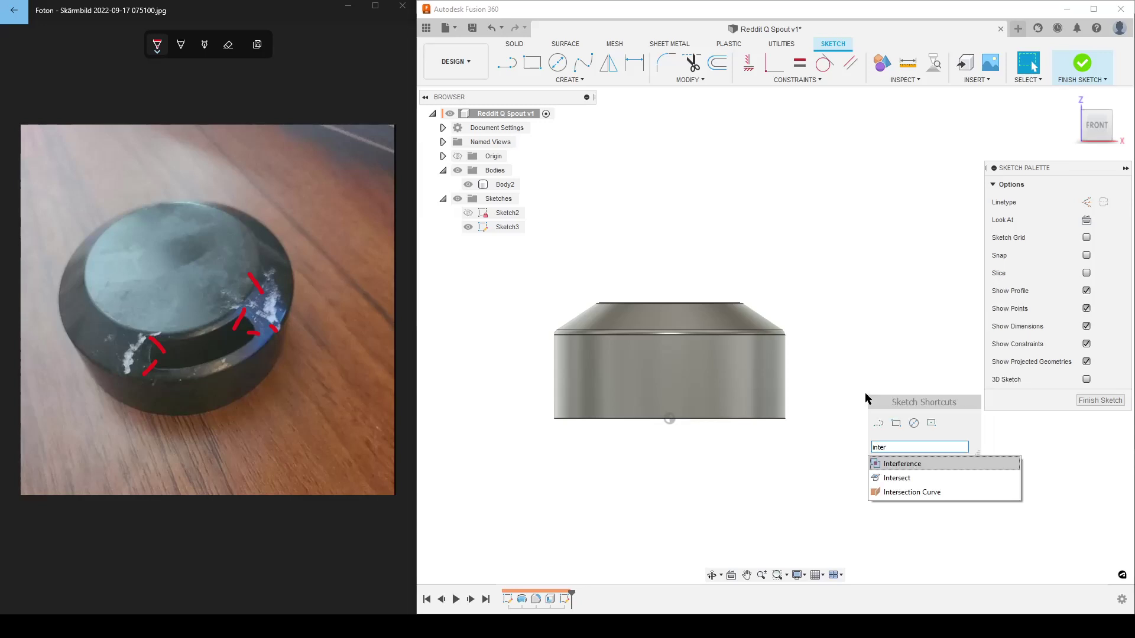
{"action": "left_click", "coordinate": [903, 479]}
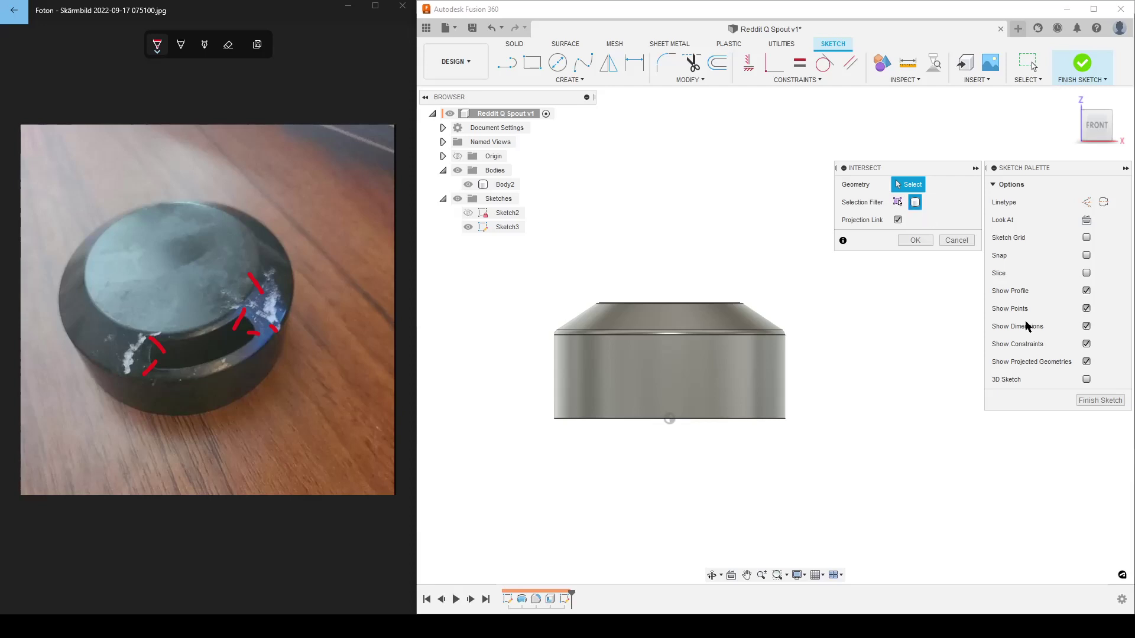
{"action": "left_click", "coordinate": [740, 374]}
{"action": "left_click", "coordinate": [917, 239]}
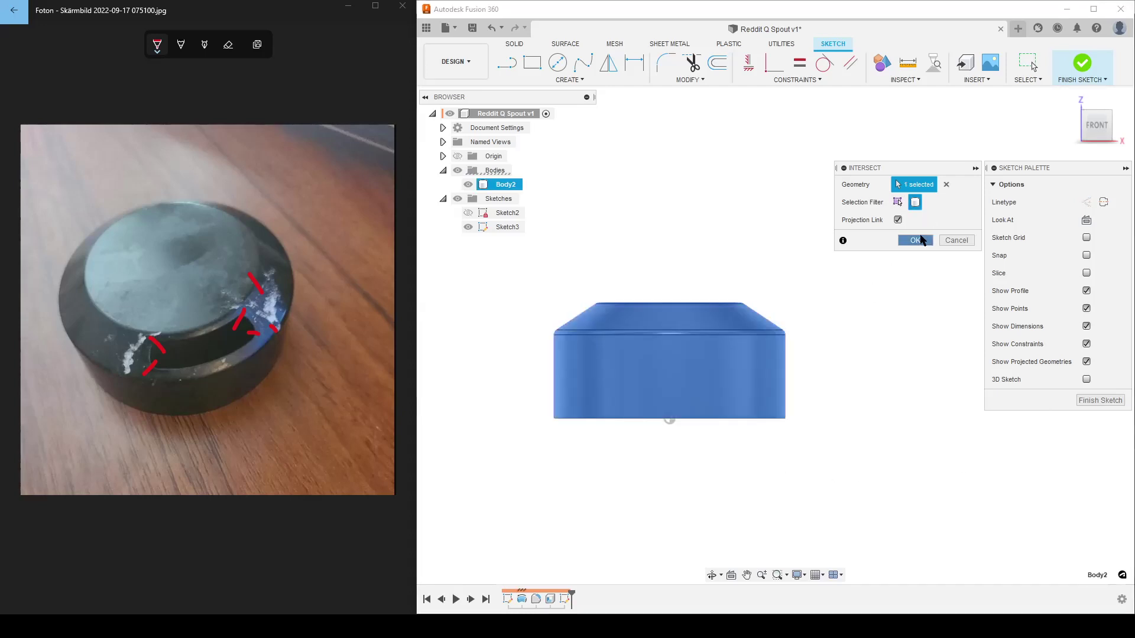
{"action": "left_click", "coordinate": [468, 184]}
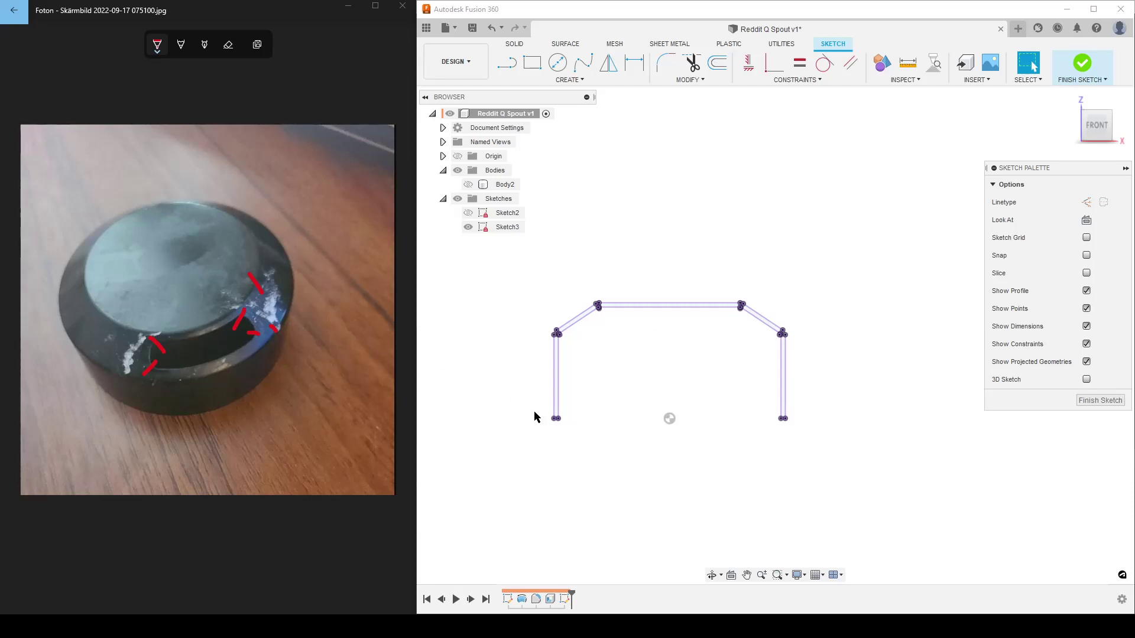
- Delete the left vertical and diagonal outline lines
{"action": "left_click_drag", "start_coordinate": [499, 245], "coordinate": [637, 473]}
{"action": "key", "text": "Delete"}
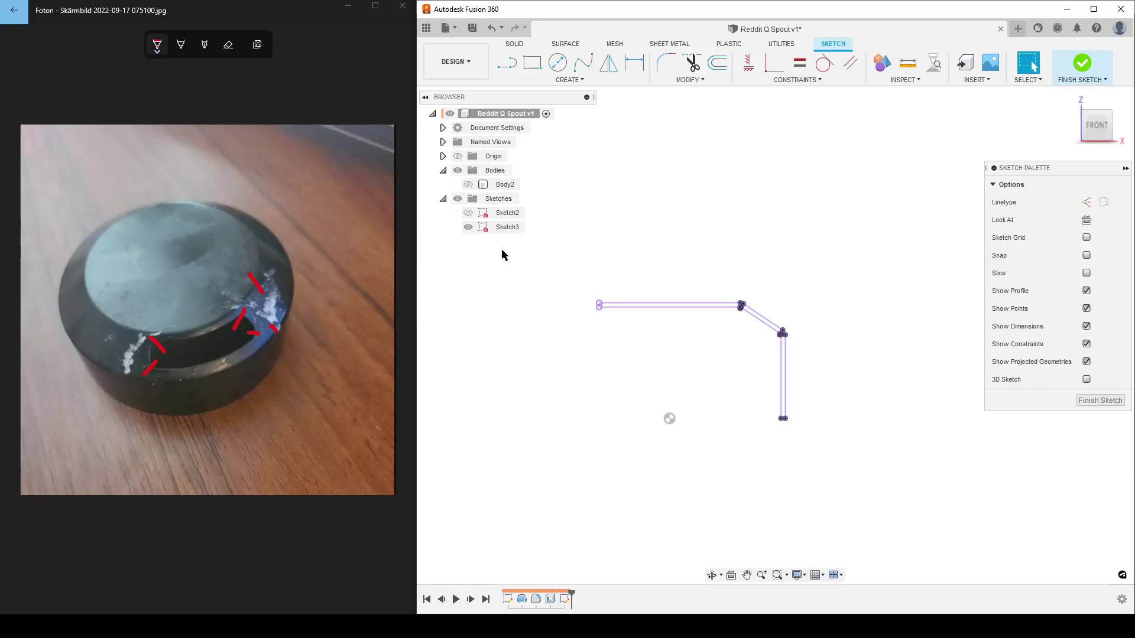
{"action": "left_click_drag", "start_coordinate": [581, 289], "coordinate": [646, 352]}
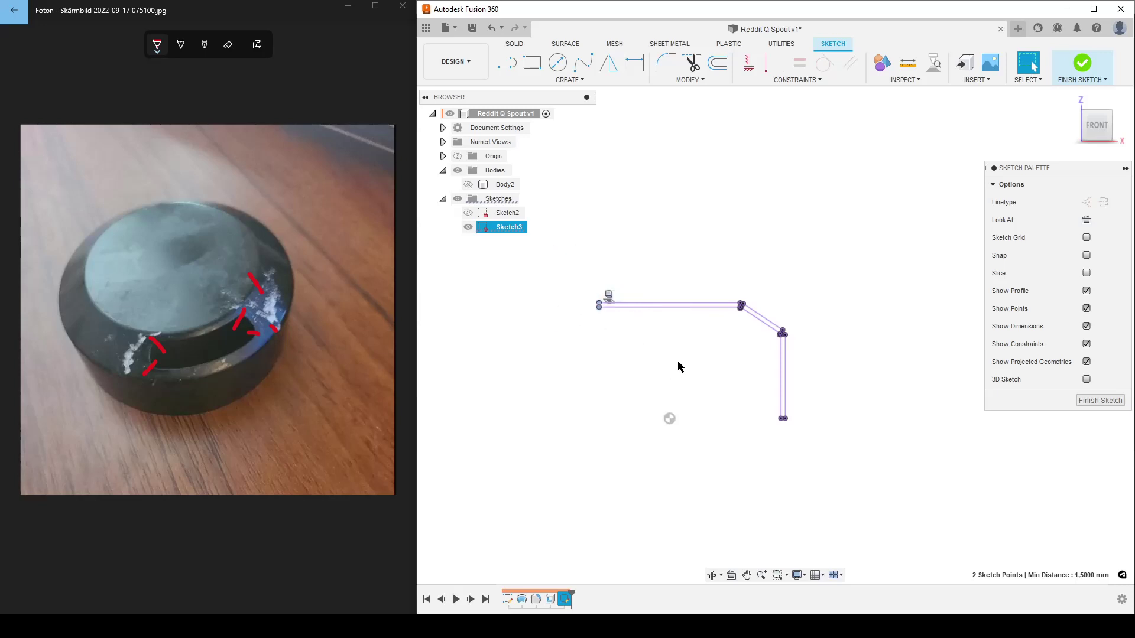
{"action": "left_click_drag", "start_coordinate": [683, 361], "coordinate": [562, 278]}
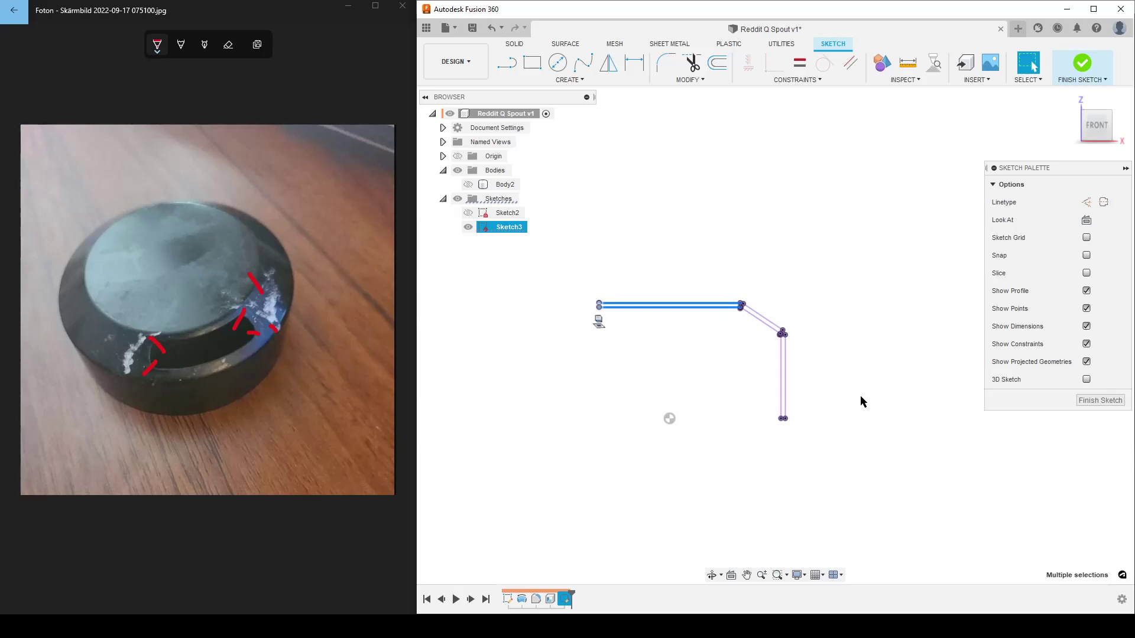
{"action": "scroll", "coordinate": [701, 367], "scroll_direction": "up", "scroll_amount": 5}
{"action": "scroll", "coordinate": [672, 350], "scroll_direction": "down", "scroll_amount": 4}
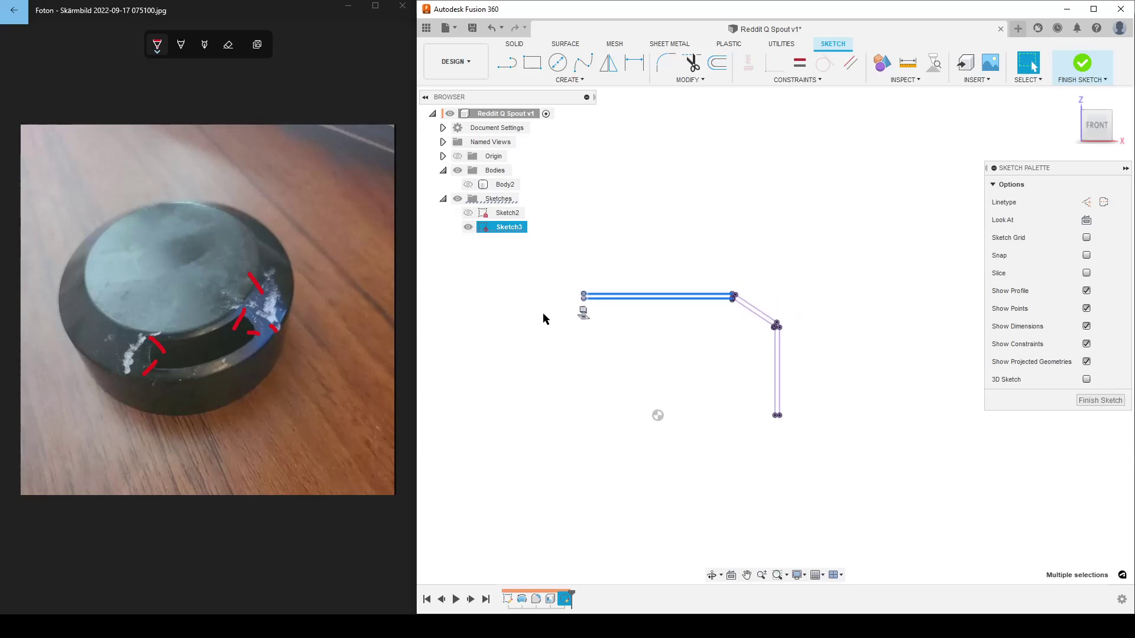
{"action": "left_click", "coordinate": [530, 265]}
{"action": "scroll", "coordinate": [597, 359], "scroll_direction": "up", "scroll_amount": 3}
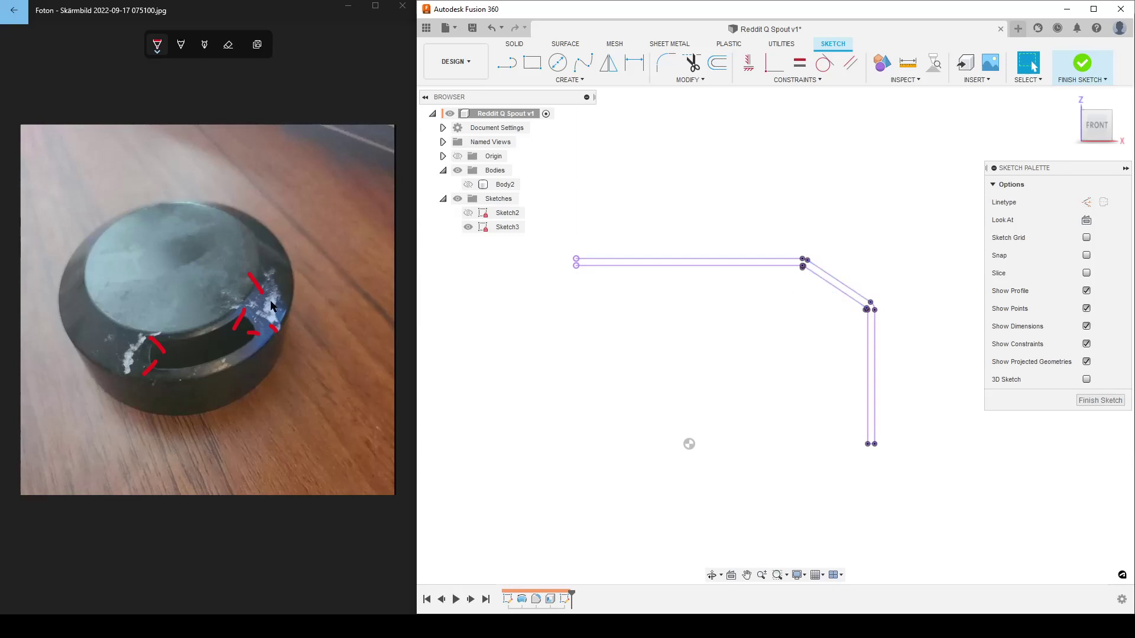
- Delete the top horizontal and vertical side lines, keeping only the two sloped lines
{"action": "left_click_drag", "start_coordinate": [543, 229], "coordinate": [822, 287]}
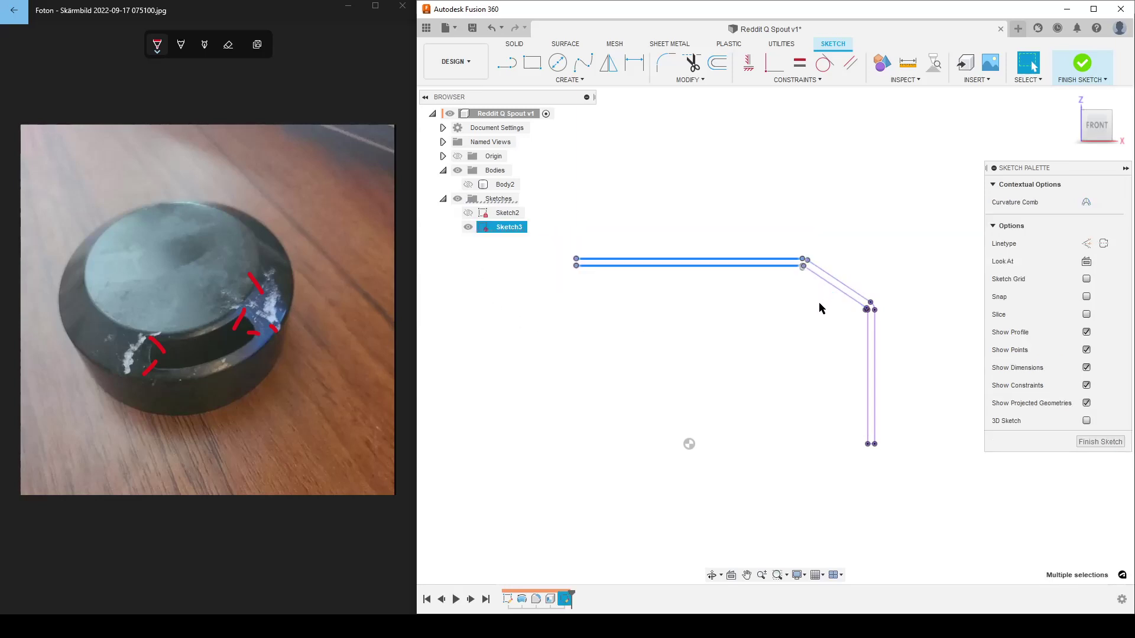
{"action": "key", "text": "Delete"}
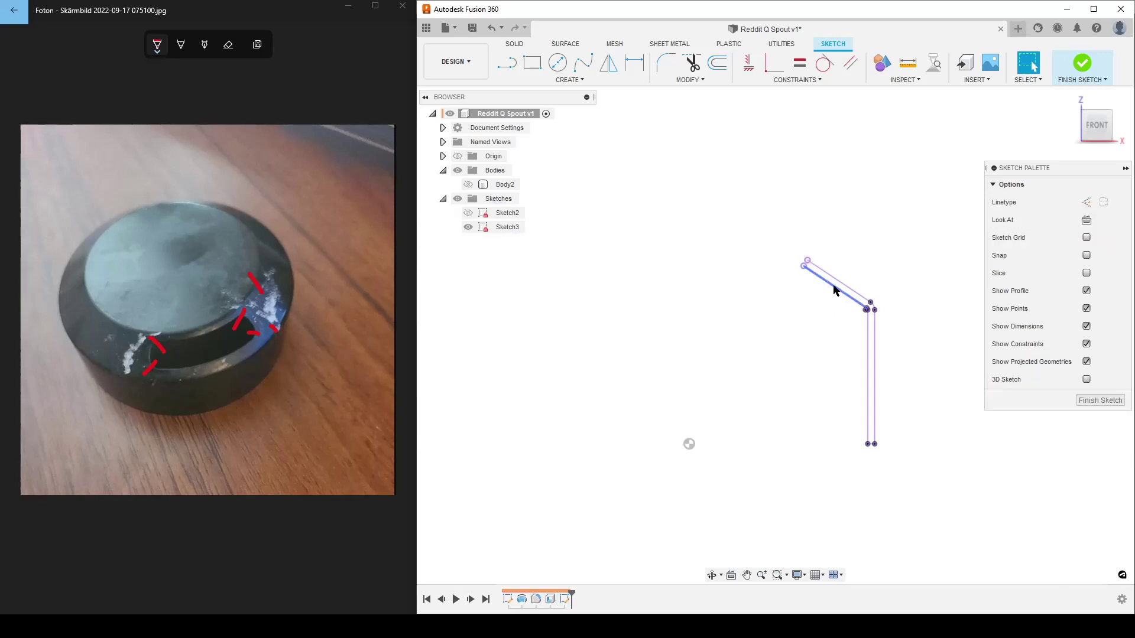
{"action": "left_click_drag", "start_coordinate": [885, 318], "coordinate": [918, 469]}
{"action": "key", "text": "Delete"}
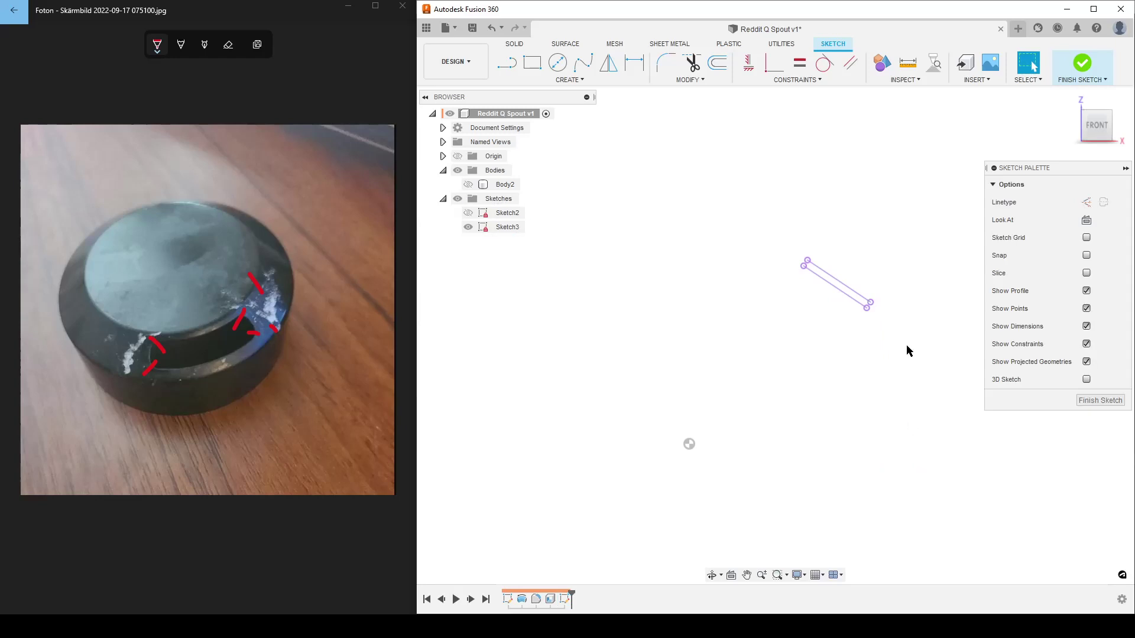
{"action": "scroll", "coordinate": [845, 355], "scroll_direction": "up", "scroll_amount": 2}
- Draw two short cross lines between the parallel sloped lines to close a strip profile
{"action": "middle_click_drag", "start_coordinate": [823, 349], "coordinate": [755, 395]}
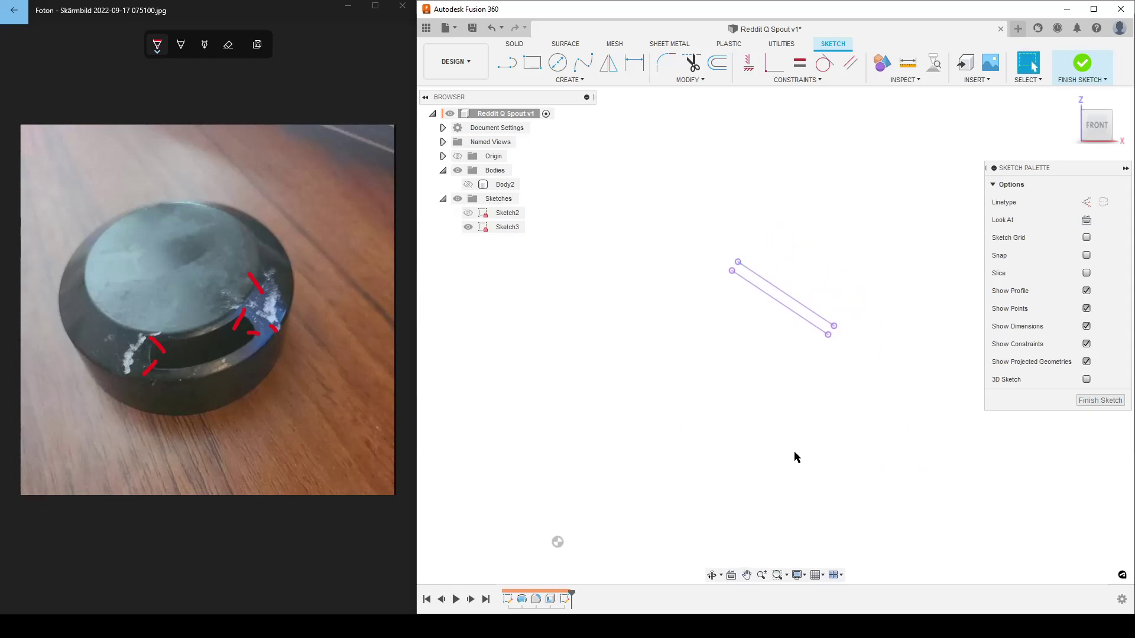
{"action": "key", "text": "l"}
{"action": "scroll", "coordinate": [765, 405], "scroll_direction": "up", "scroll_amount": 2}
{"action": "middle_click_drag", "start_coordinate": [734, 342], "coordinate": [662, 420]}
{"action": "scroll", "coordinate": [657, 414], "scroll_direction": "up", "scroll_amount": 3}
{"action": "left_click", "coordinate": [736, 265]}
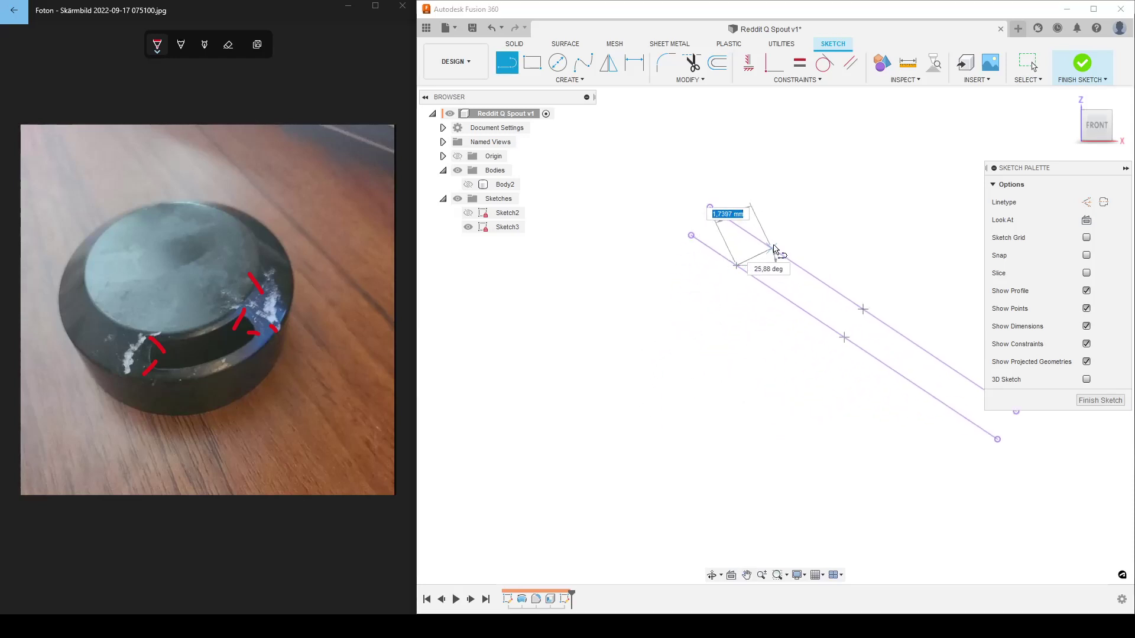
{"action": "double_click", "coordinate": [755, 238]}
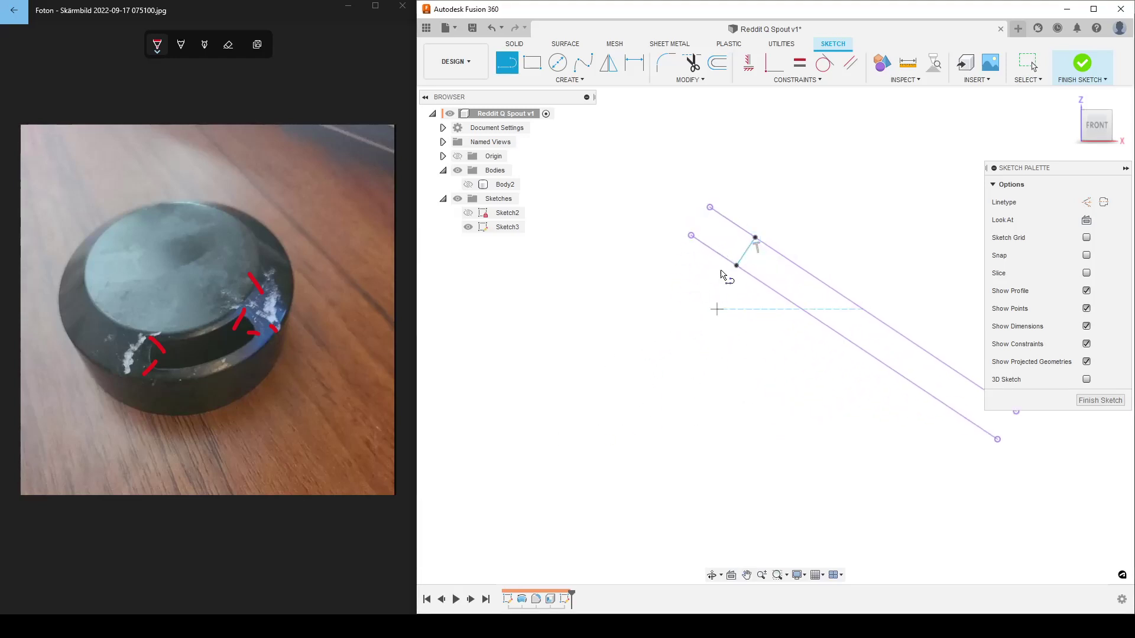
{"action": "scroll", "coordinate": [726, 383], "scroll_direction": "down", "scroll_amount": 3}
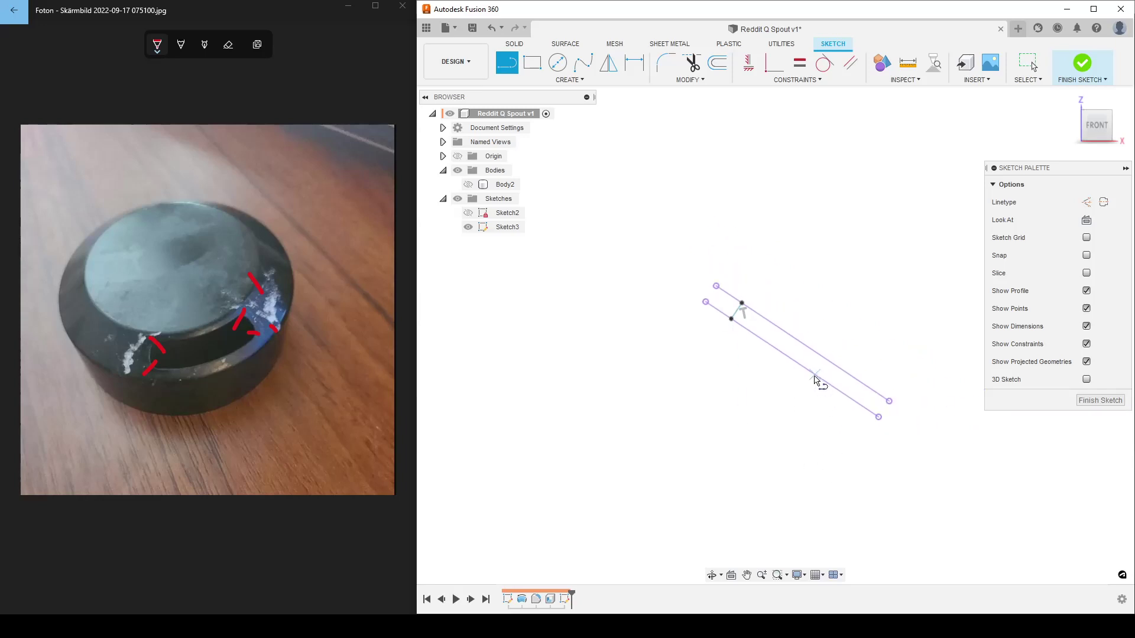
{"action": "left_click", "coordinate": [815, 374]}
{"action": "double_click", "coordinate": [825, 358]}
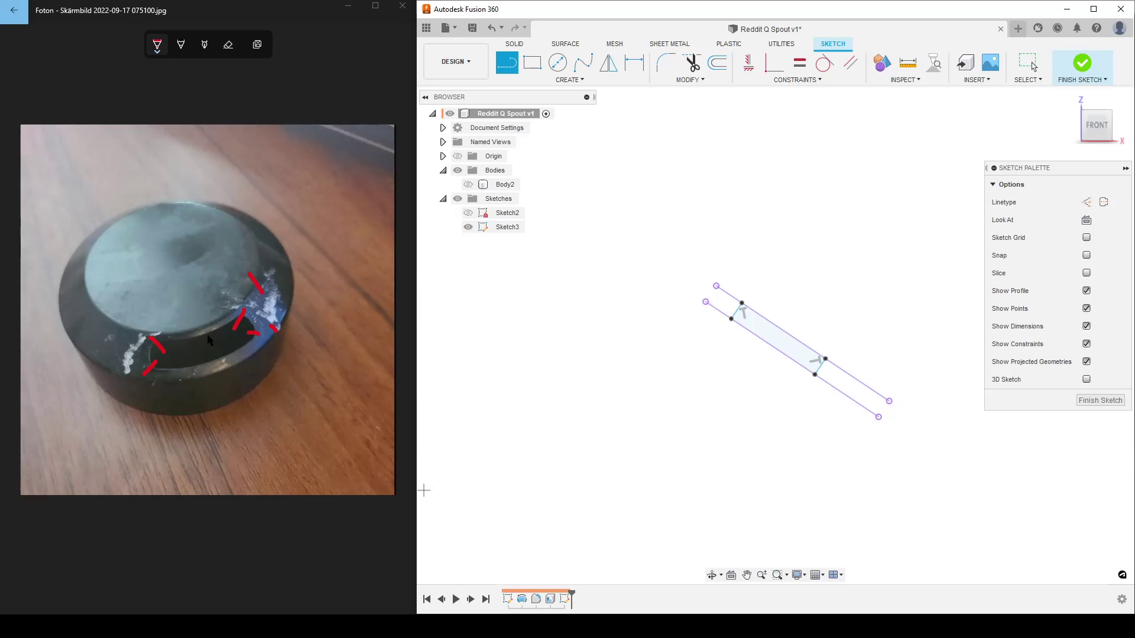
- Dimension the distance between the two cross lines as 8 mm
{"action": "key", "text": "d"}
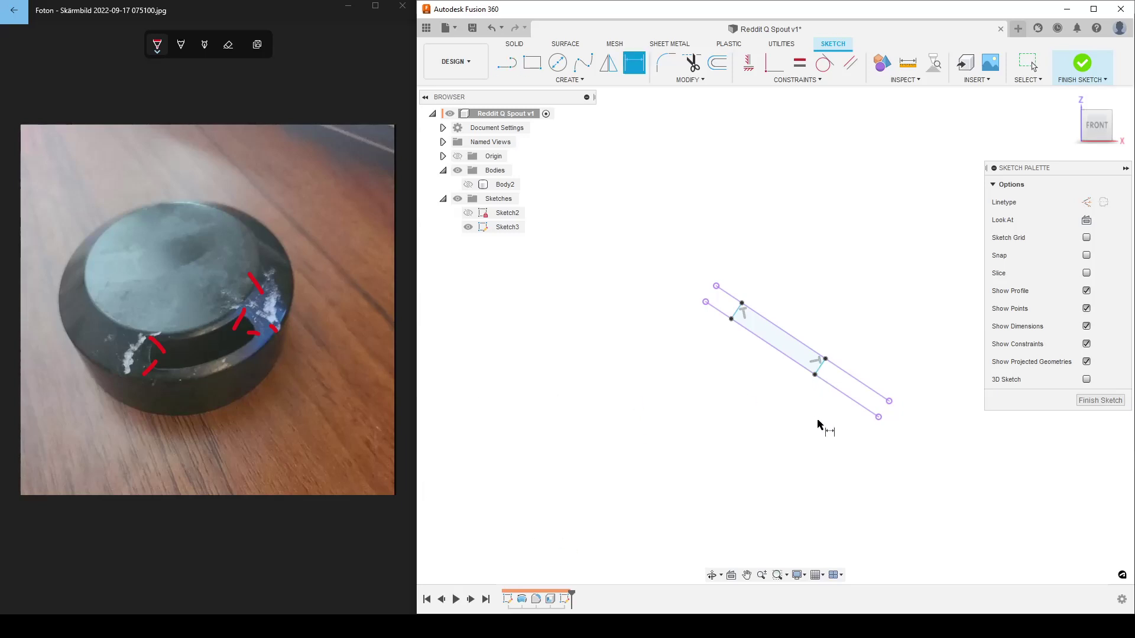
{"action": "left_click", "coordinate": [819, 368]}
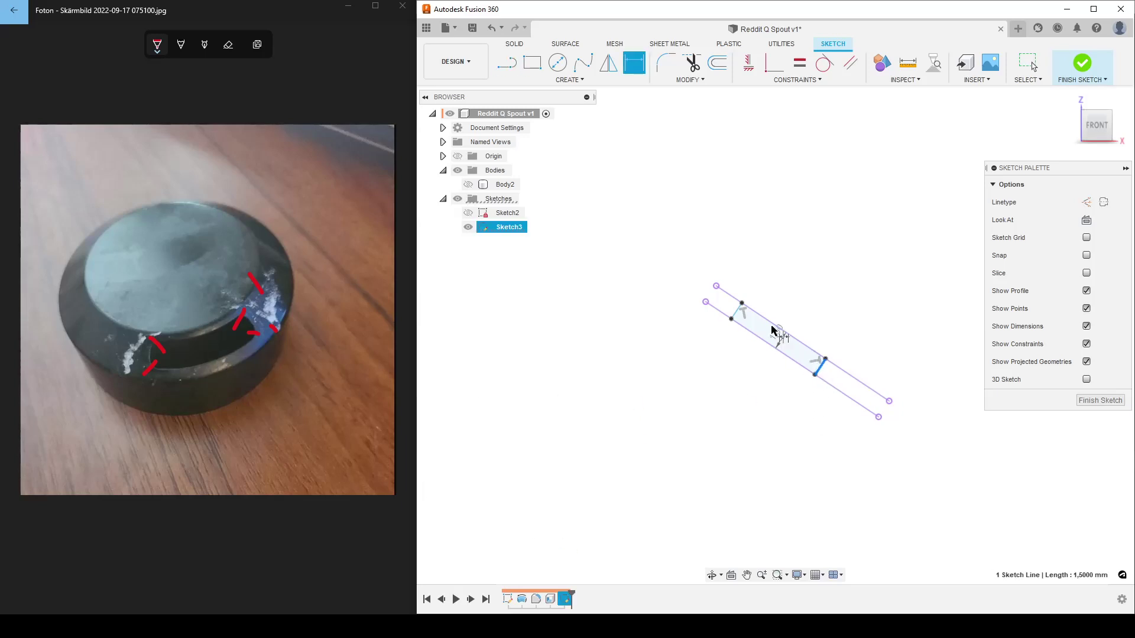
{"action": "left_click", "coordinate": [738, 311]}
{"action": "left_click", "coordinate": [858, 261]}
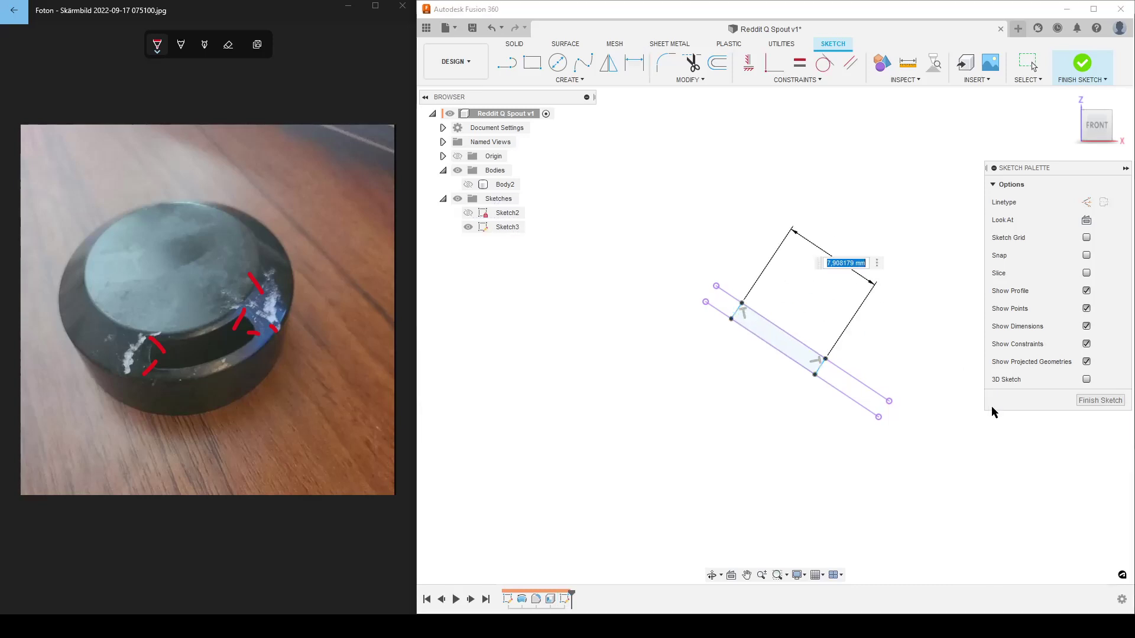
{"action": "type", "text": "8"}
{"action": "key", "text": "Return"}
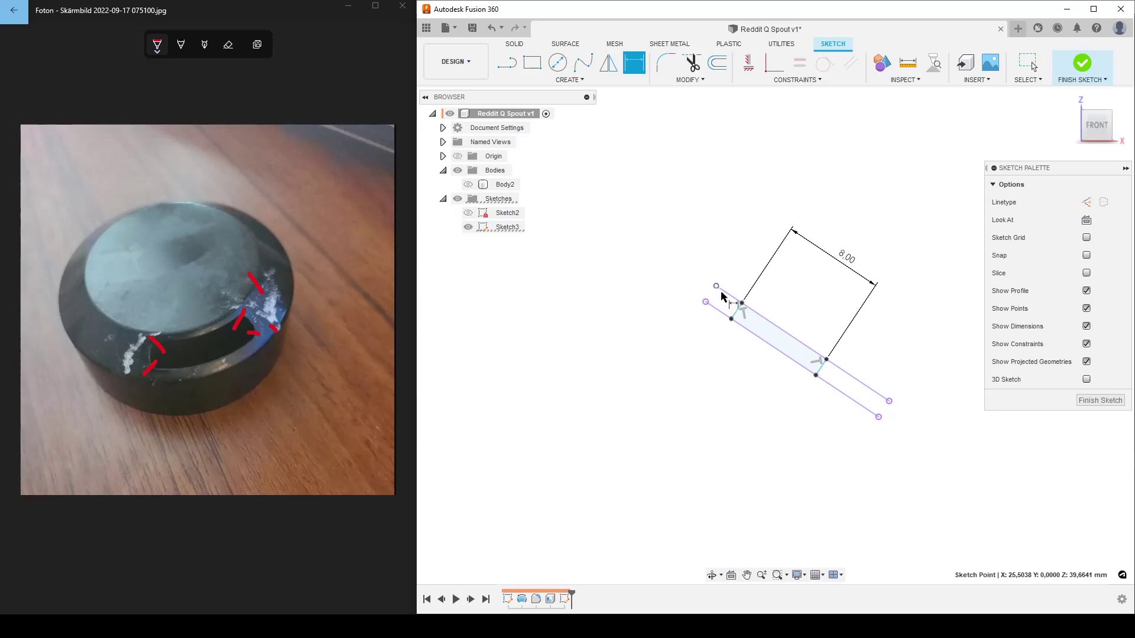
- Place the upper cross line 2.5 mm from the shoulder's upper end and finish the sketch
{"action": "left_click", "coordinate": [736, 312]}
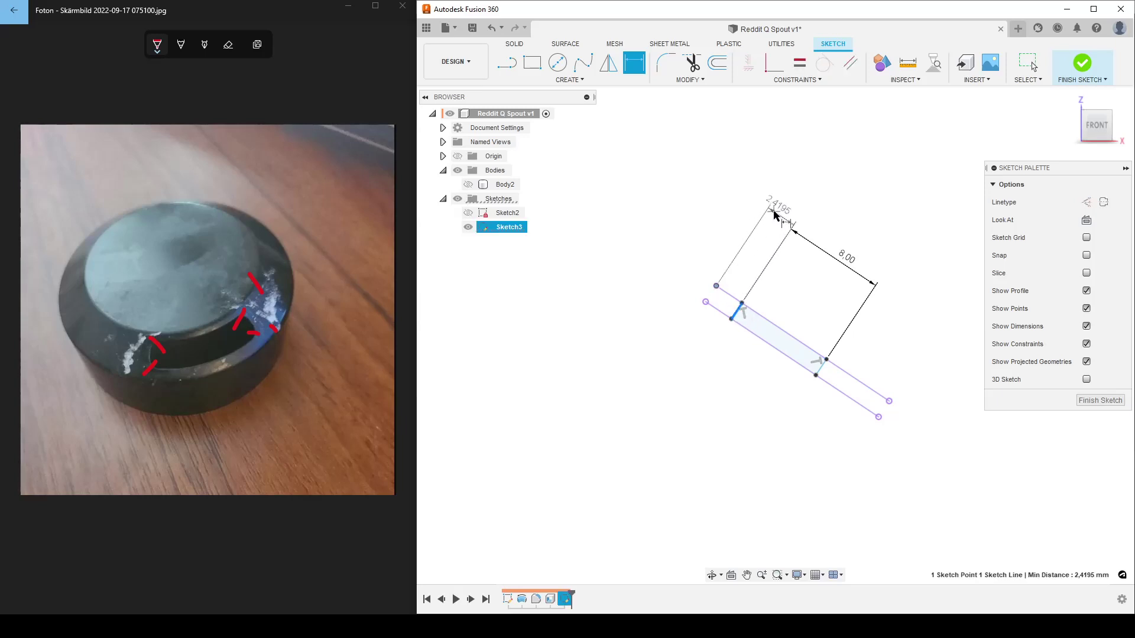
{"action": "left_click", "coordinate": [774, 215]}
{"action": "type", "text": "2,5"}
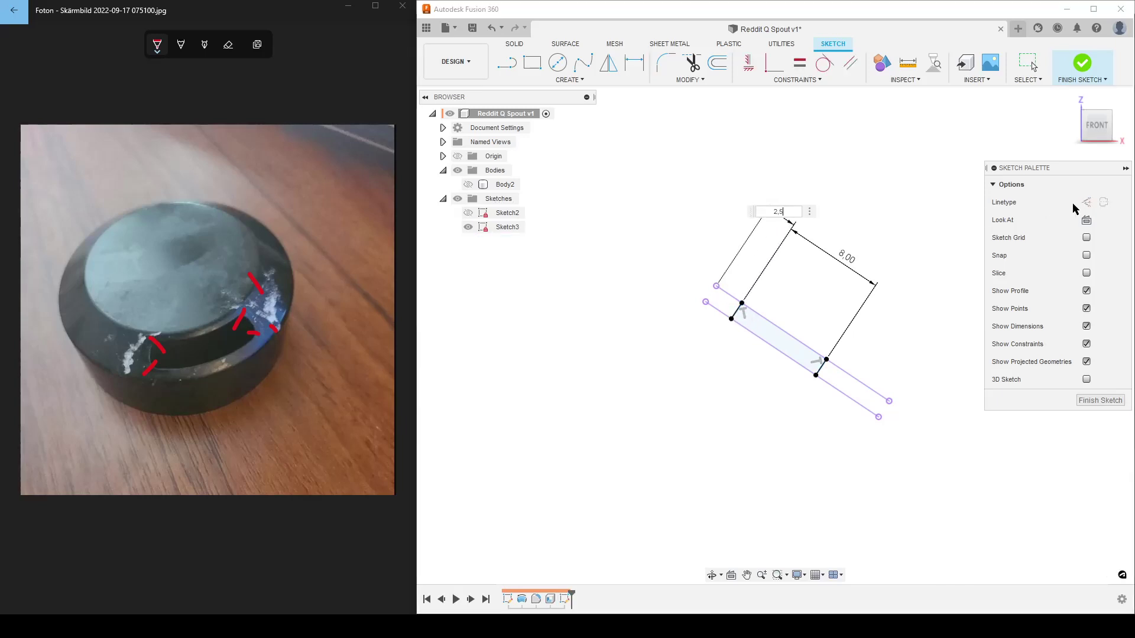
{"action": "key", "text": "Return"}
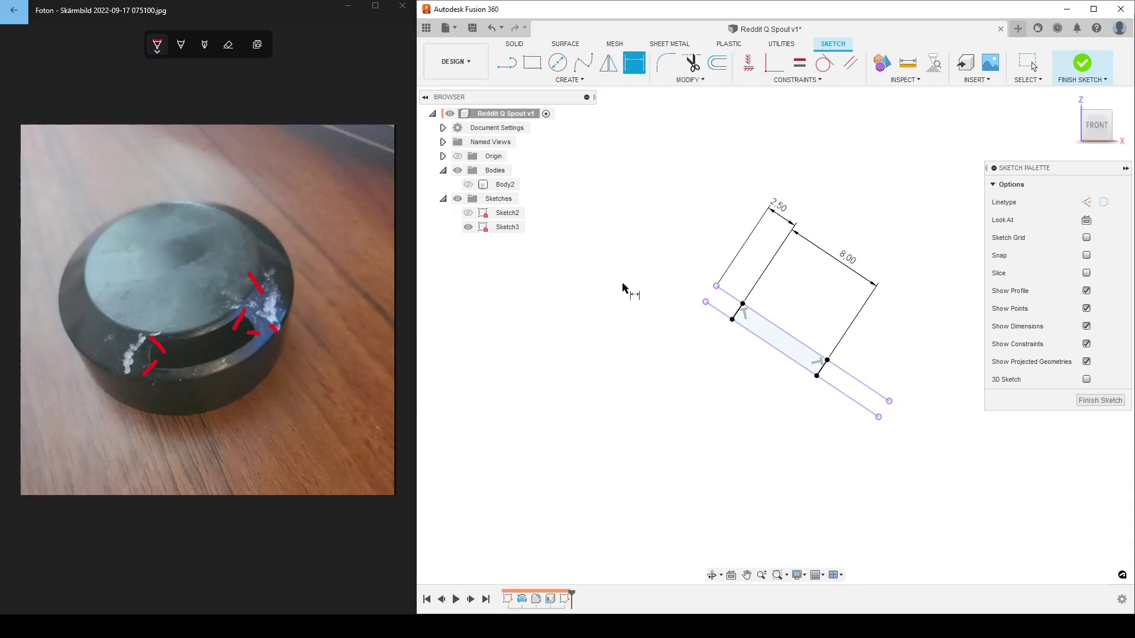
{"action": "scroll", "coordinate": [714, 283], "scroll_direction": "down", "scroll_amount": 1}
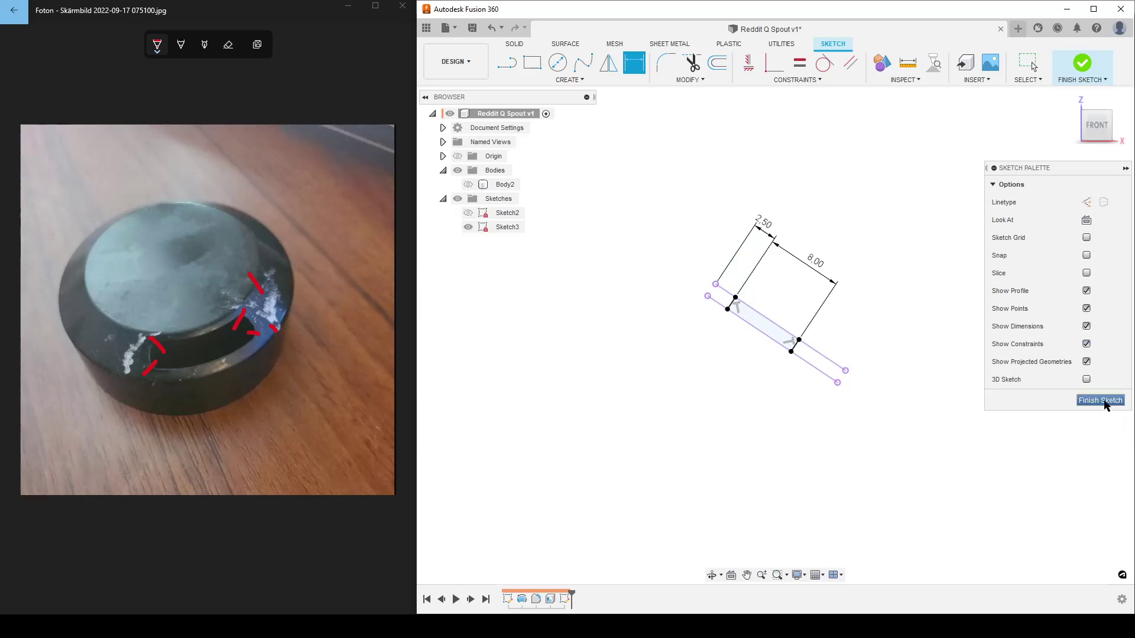
{"action": "left_click", "coordinate": [1100, 400]}
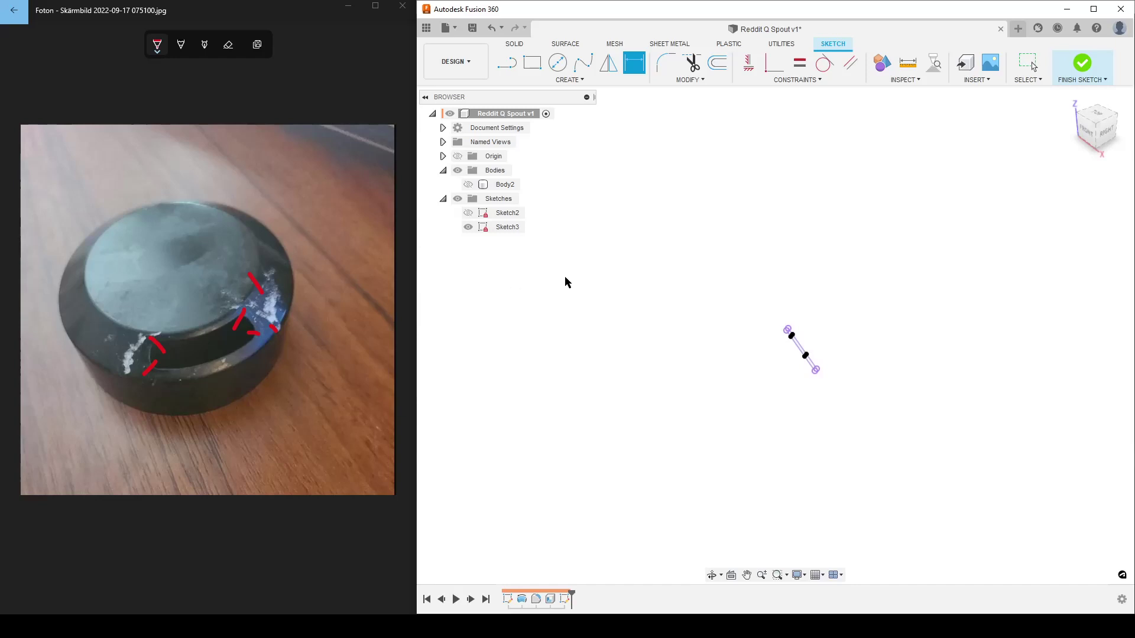
- Show Body2 again and start a revolve of the strip around the axis line
{"action": "left_click", "coordinate": [468, 184]}
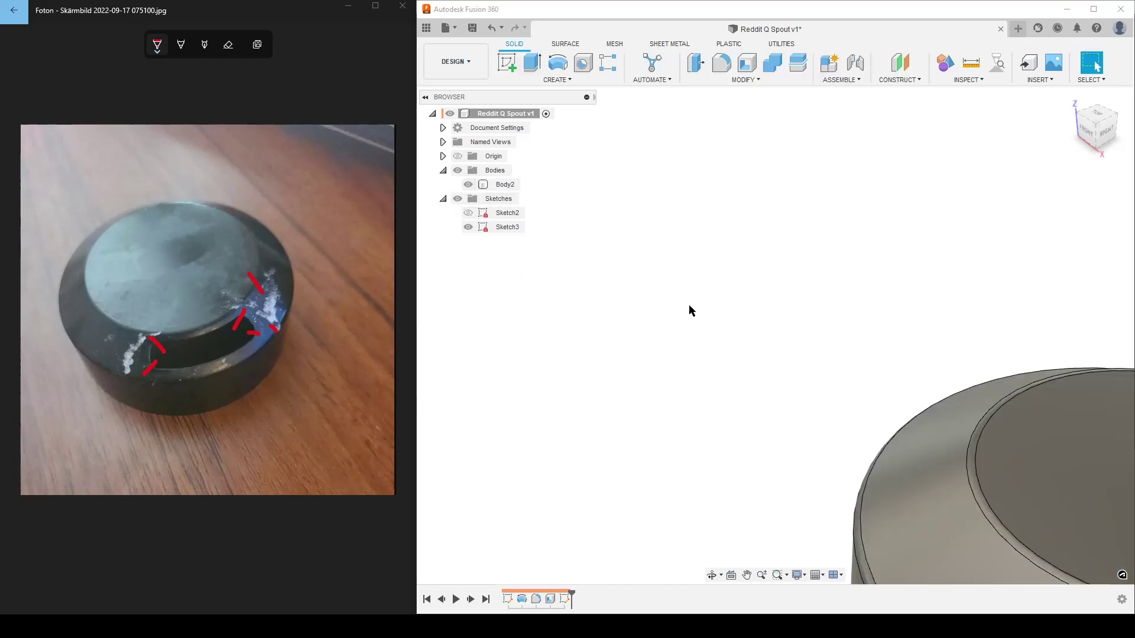
{"action": "scroll", "coordinate": [875, 368], "scroll_direction": "up", "scroll_amount": 5}
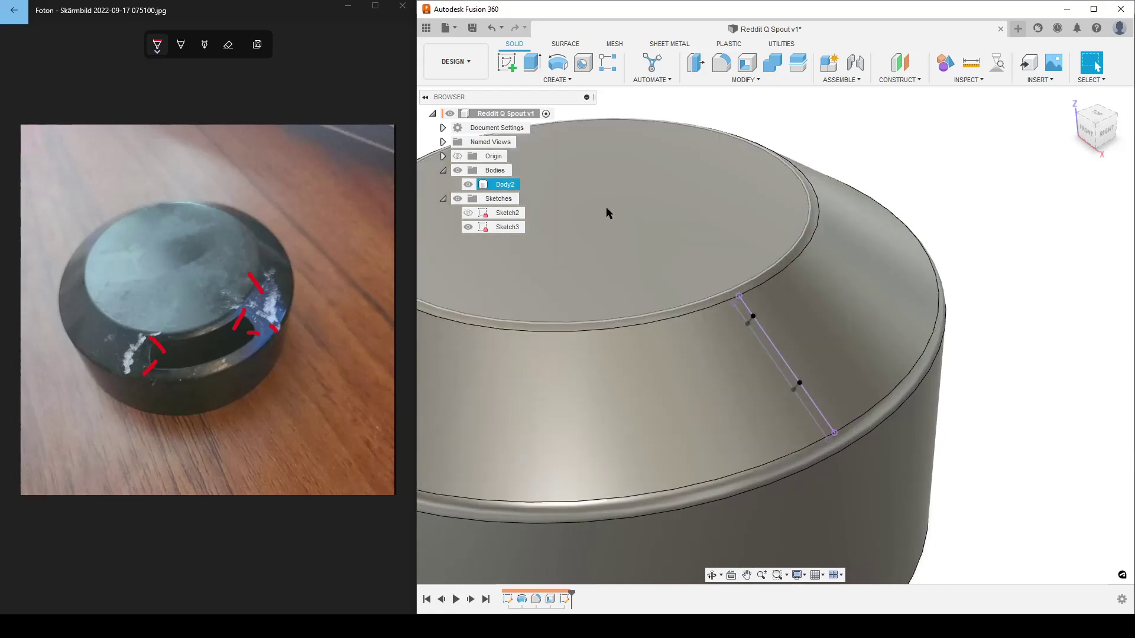
{"action": "scroll", "coordinate": [604, 213], "scroll_direction": "down", "scroll_amount": 2}
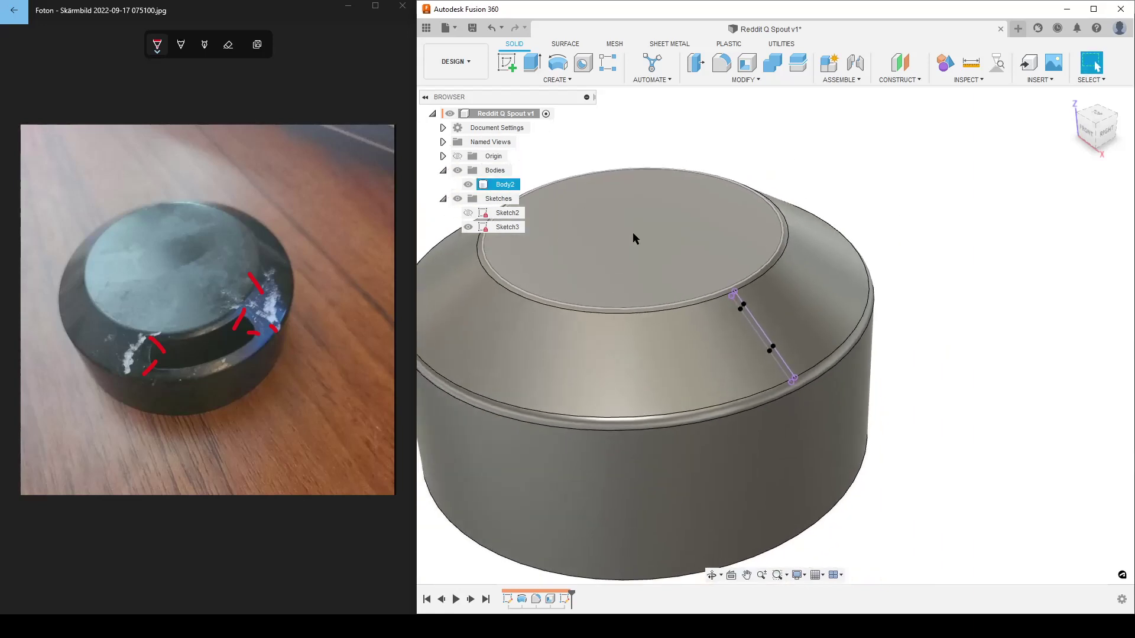
{"action": "type", "text": "srev"}
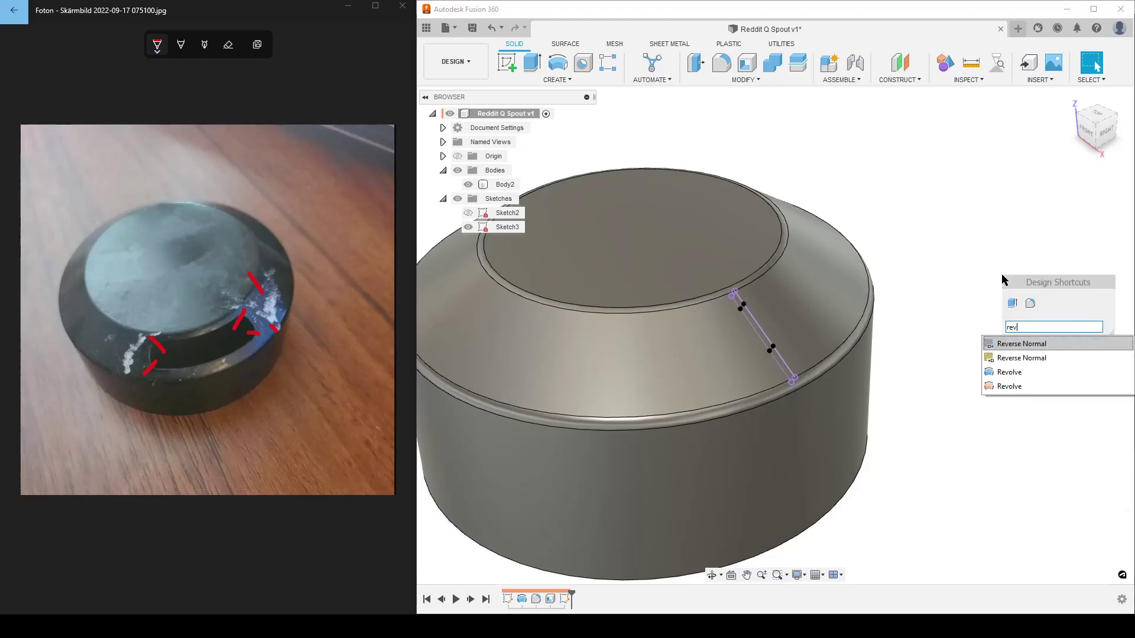
{"action": "left_click", "coordinate": [1001, 373]}
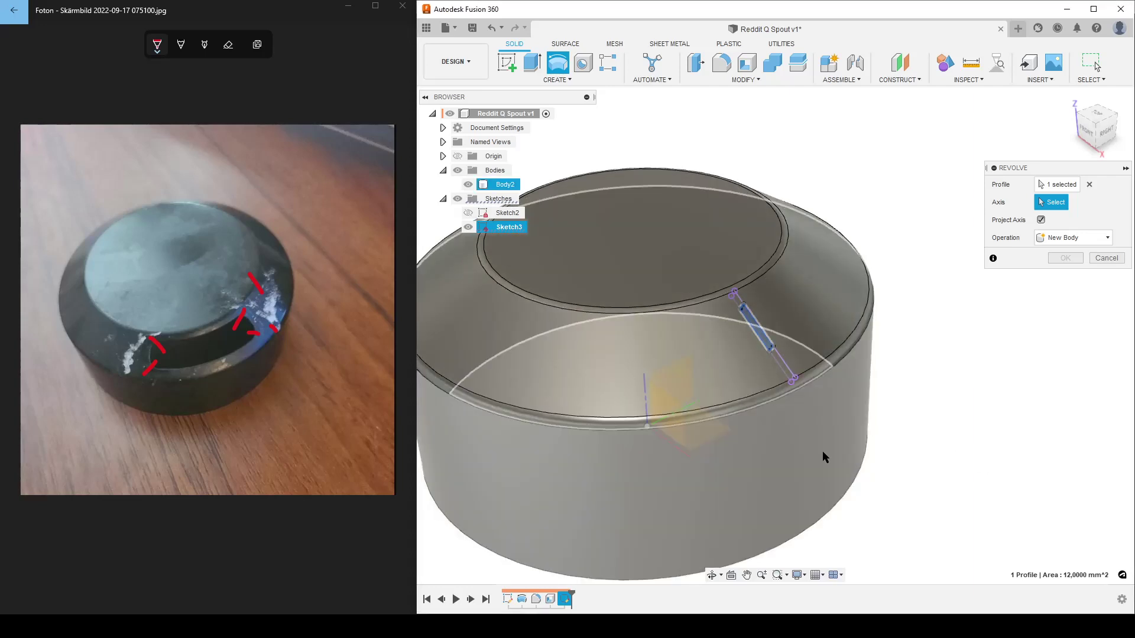
{"action": "left_click", "coordinate": [822, 452]}
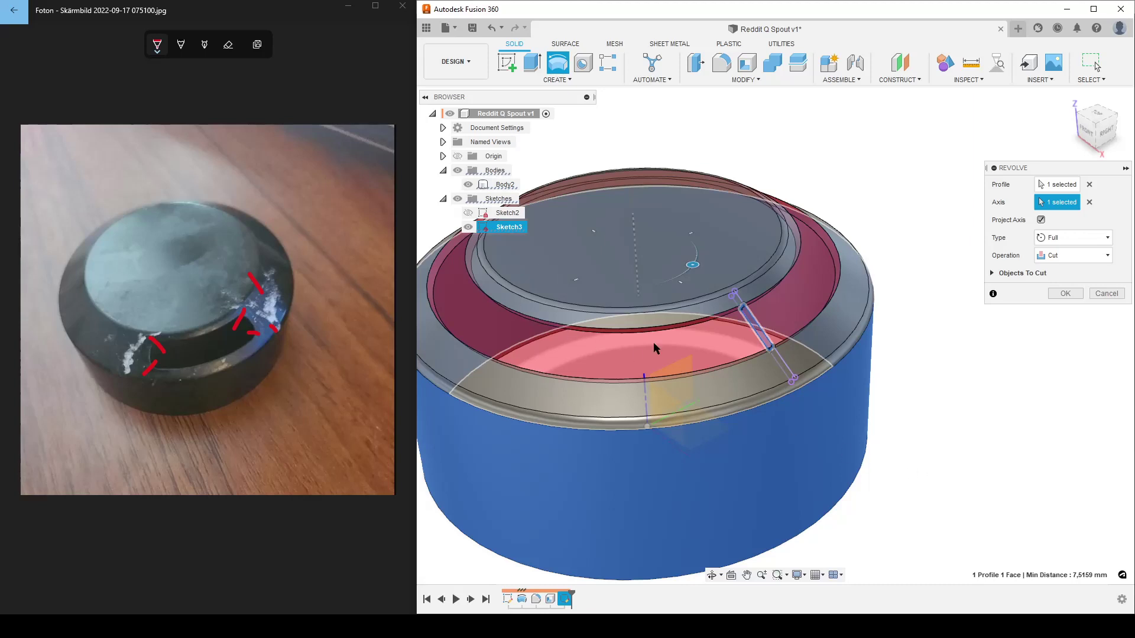
- Make the revolve a 30° symmetric angle cut and apply it
{"action": "left_click", "coordinate": [1056, 247]}
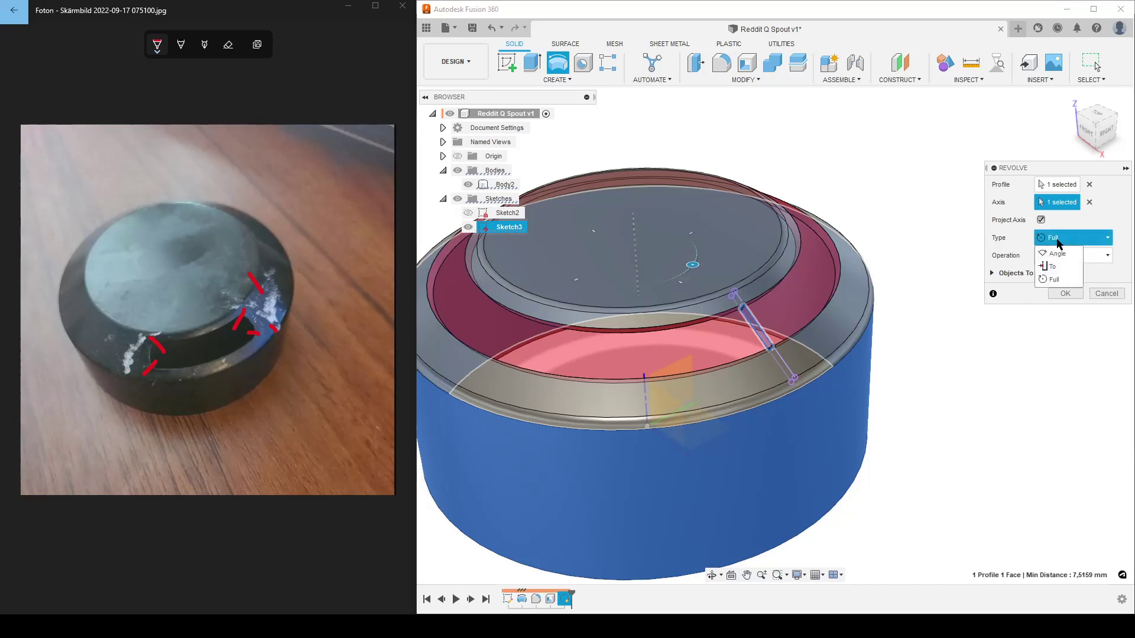
{"action": "left_click", "coordinate": [1056, 255]}
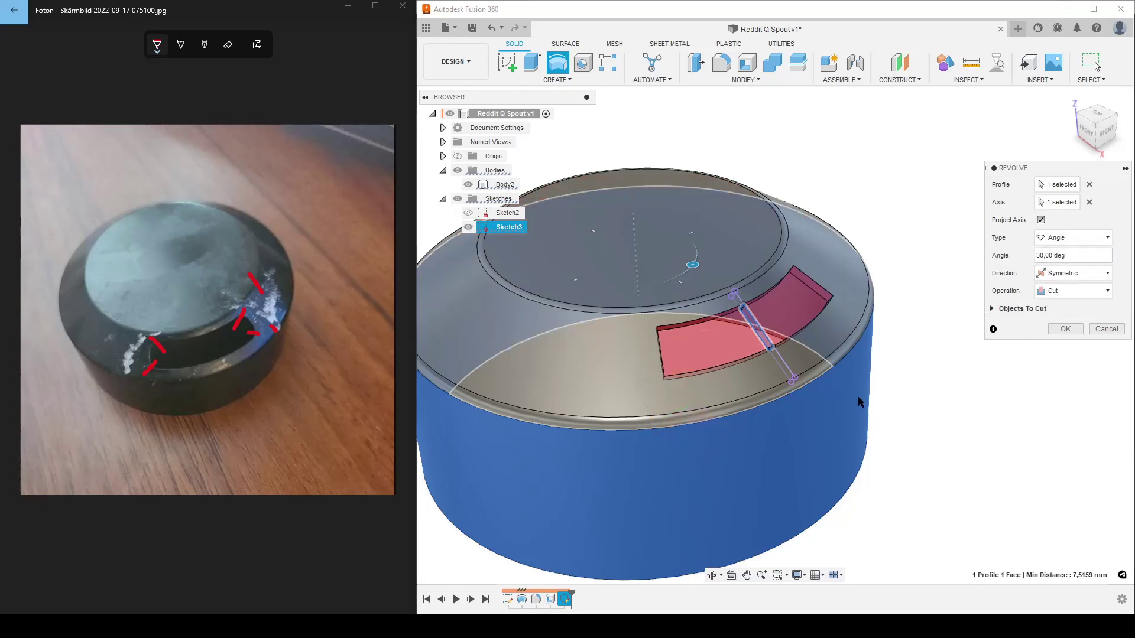
{"action": "left_click", "coordinate": [1100, 275]}
{"action": "left_click", "coordinate": [1063, 295]}
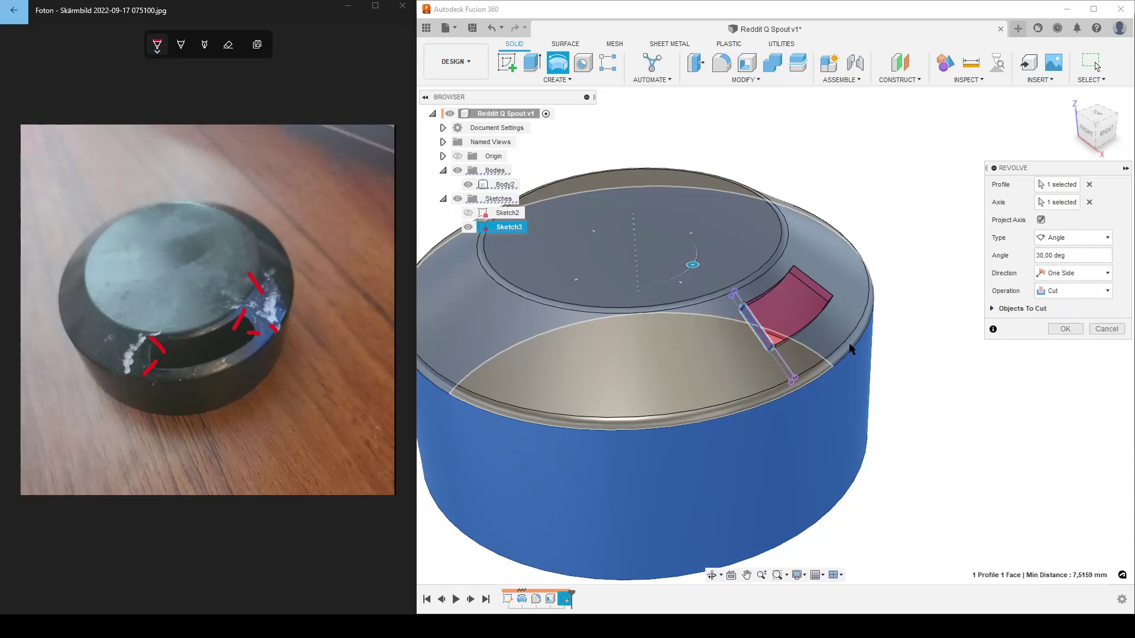
{"action": "scroll", "coordinate": [886, 378], "scroll_direction": "down", "scroll_amount": 5}
{"action": "mouse_move", "coordinate": [920, 406]}
{"action": "middle_mouse_down", "text": "shift"}
{"action": "mouse_move", "coordinate": [887, 382]}
{"action": "mouse_move", "coordinate": [927, 413]}
{"action": "middle_mouse_up", "text": "shift"}
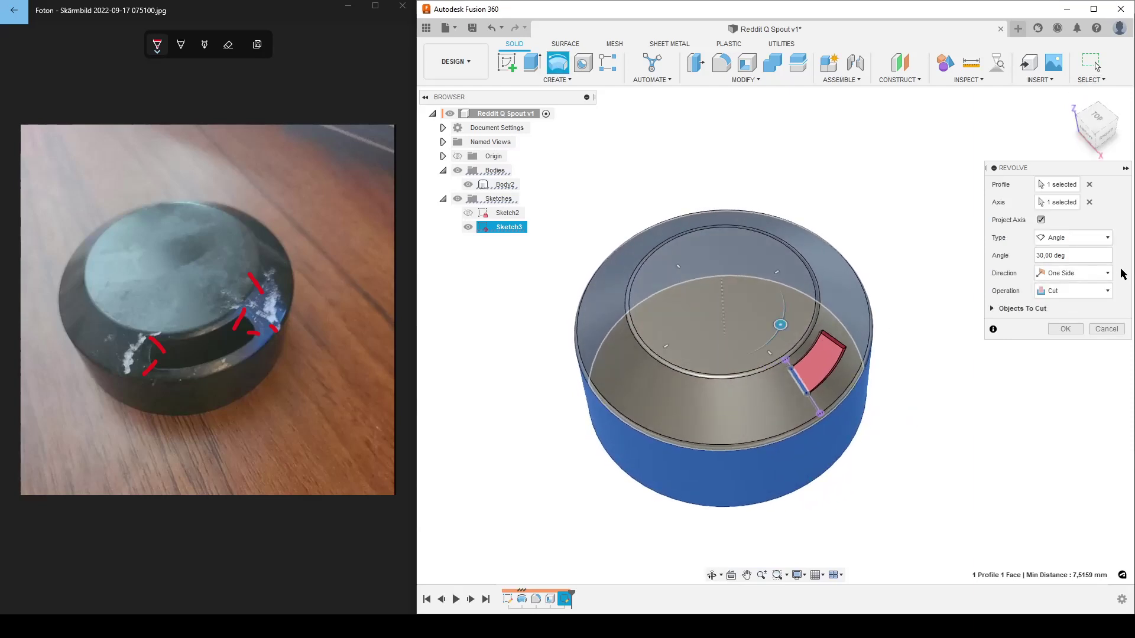
{"action": "left_click", "coordinate": [1090, 275]}
{"action": "left_click", "coordinate": [1065, 314]}
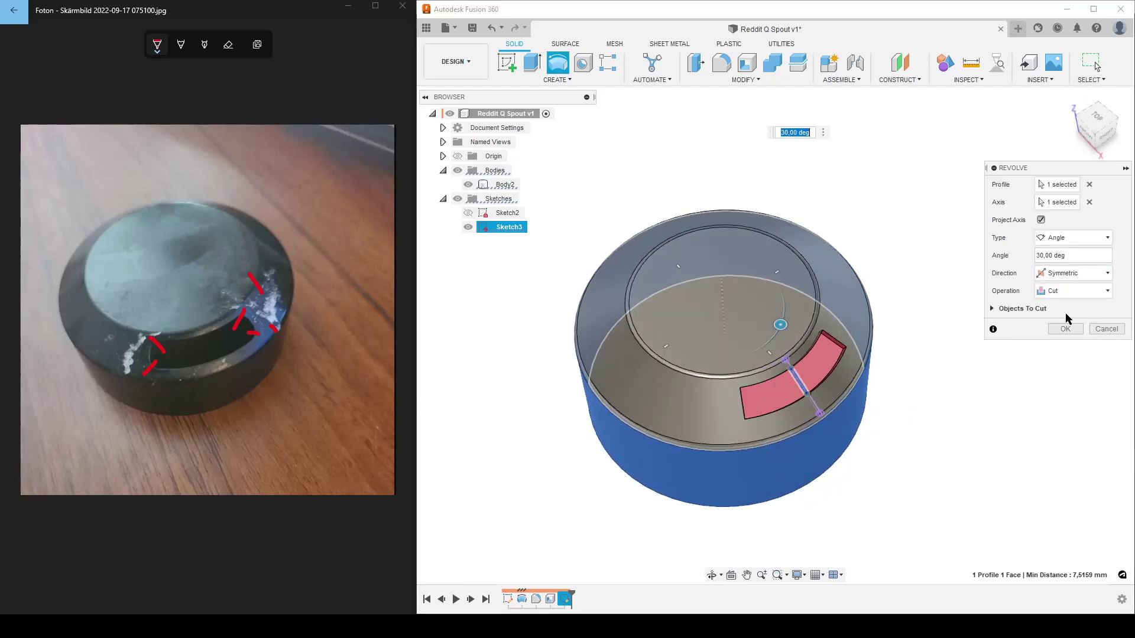
{"action": "scroll", "coordinate": [825, 444], "scroll_direction": "up", "scroll_amount": 3}
{"action": "left_click", "coordinate": [1072, 274]}
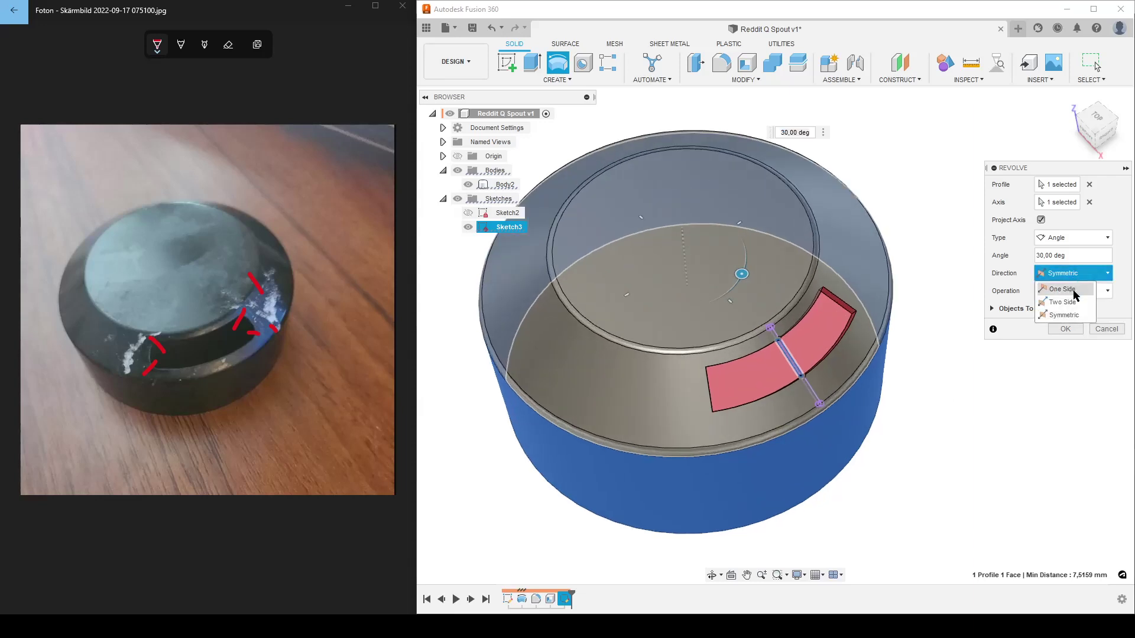
{"action": "left_click", "coordinate": [1071, 290]}
{"action": "left_click", "coordinate": [1078, 274]}
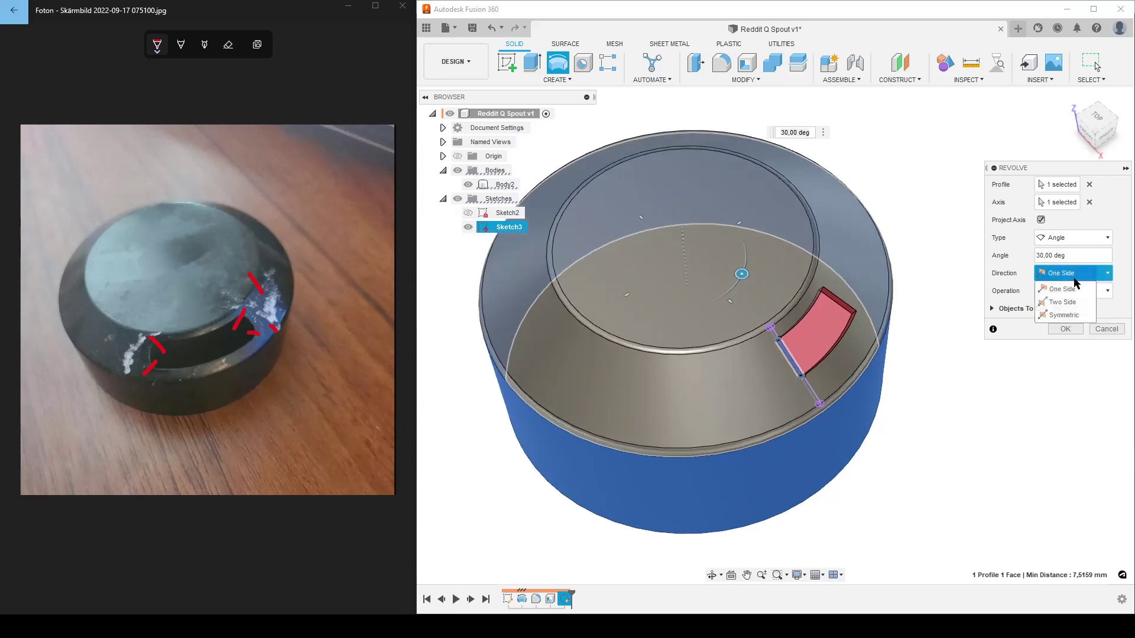
{"action": "left_click", "coordinate": [1071, 314]}
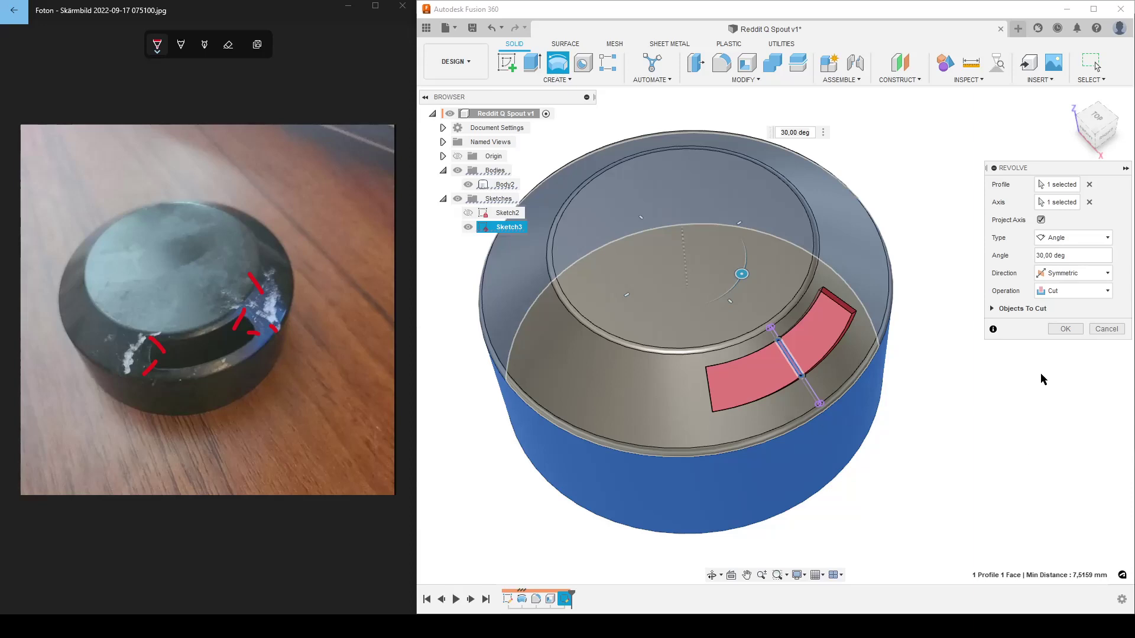
{"action": "left_click", "coordinate": [1064, 329]}
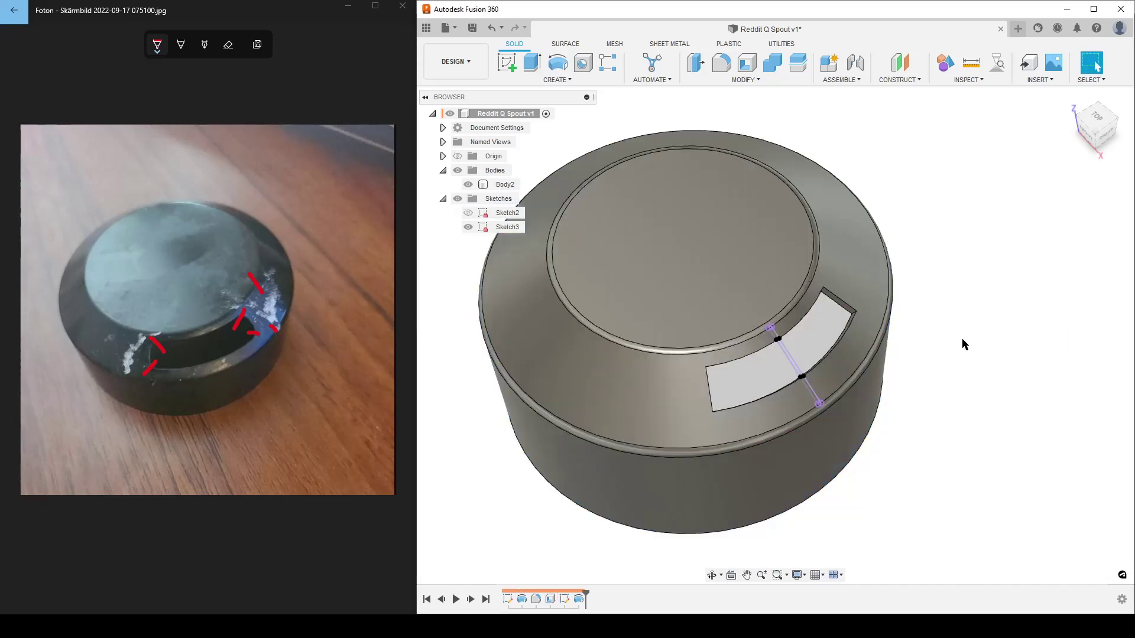
- Inspect the notched cap from the top and front, then select Sketch3
{"action": "middle_click_drag", "start_coordinate": [952, 330], "coordinate": [906, 335], "text": "shift"}
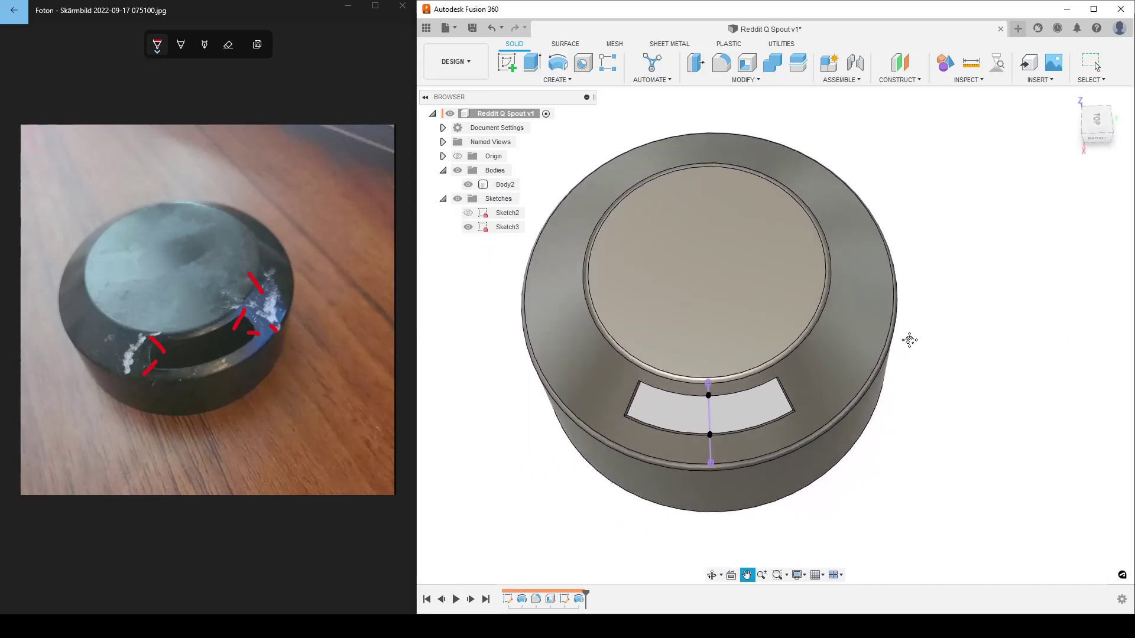
{"action": "left_click", "coordinate": [769, 519]}
{"action": "scroll", "coordinate": [763, 513], "scroll_direction": "up", "scroll_amount": 3}
{"action": "scroll", "coordinate": [753, 512], "scroll_direction": "down", "scroll_amount": 3}
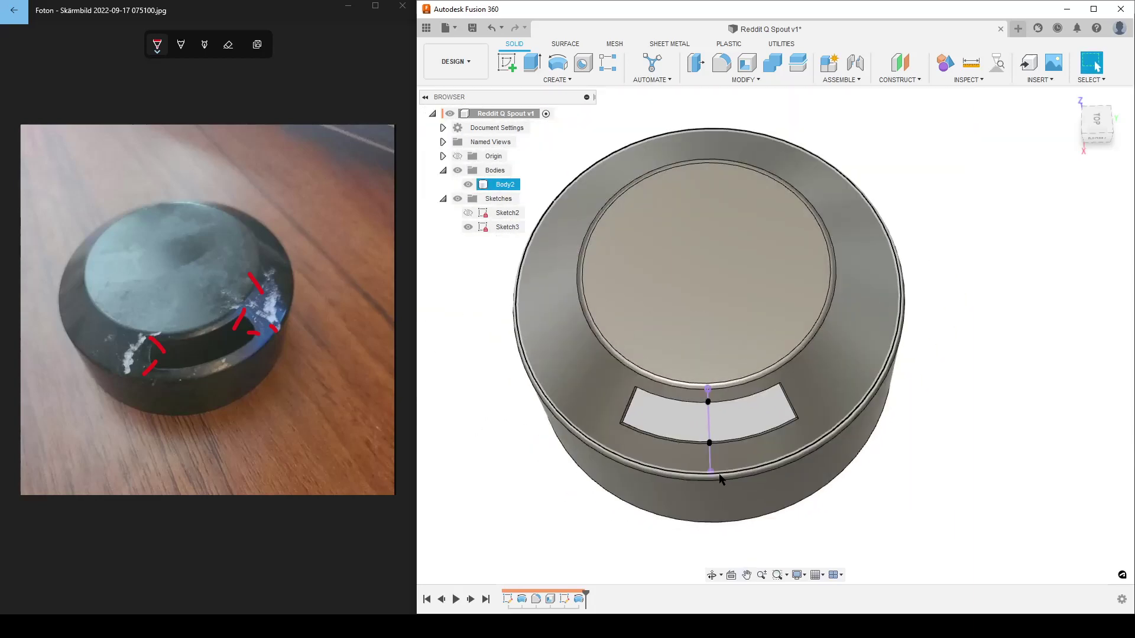
{"action": "middle_click_drag", "start_coordinate": [674, 457], "coordinate": [661, 391], "text": "shift"}
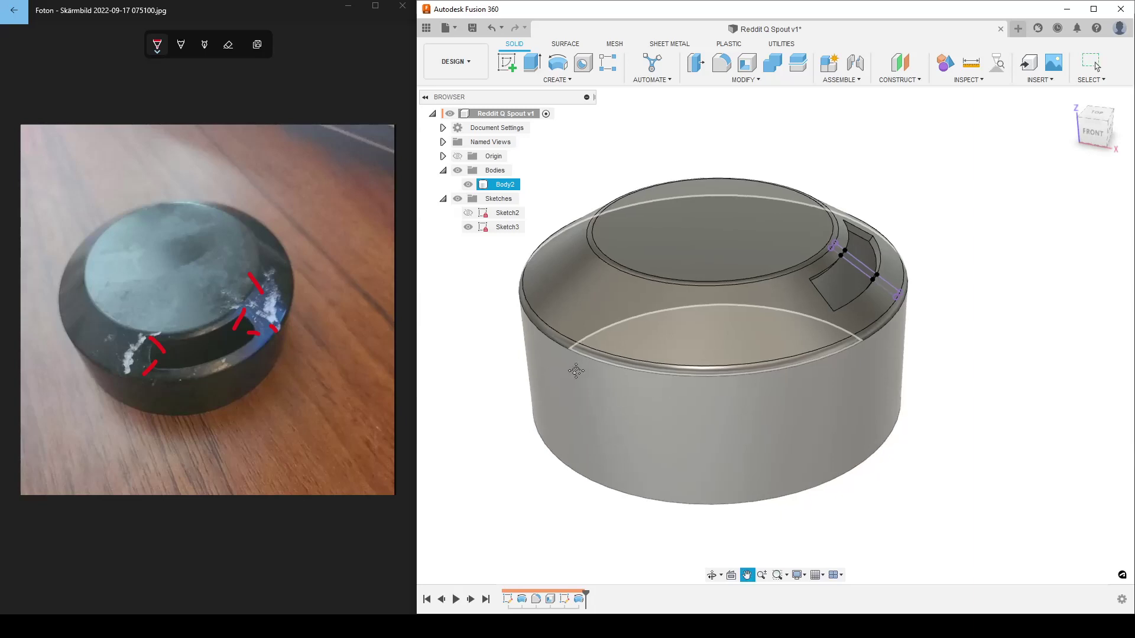
{"action": "middle_click_drag", "start_coordinate": [583, 380], "coordinate": [584, 390]}
{"action": "key", "text": "Escape"}
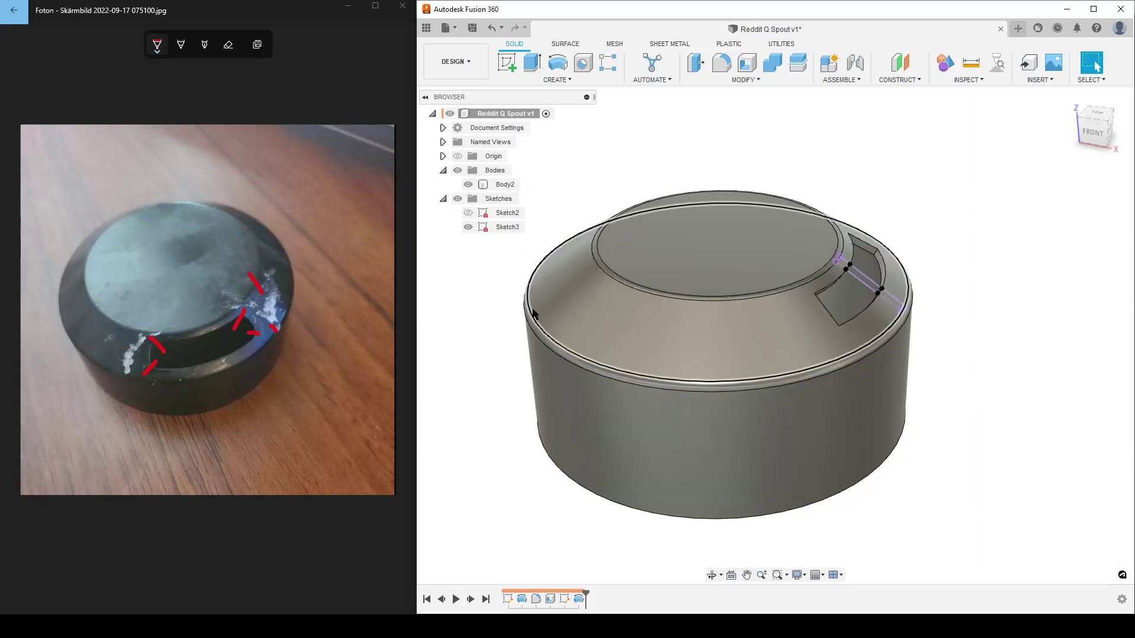
{"action": "left_click", "coordinate": [528, 492]}
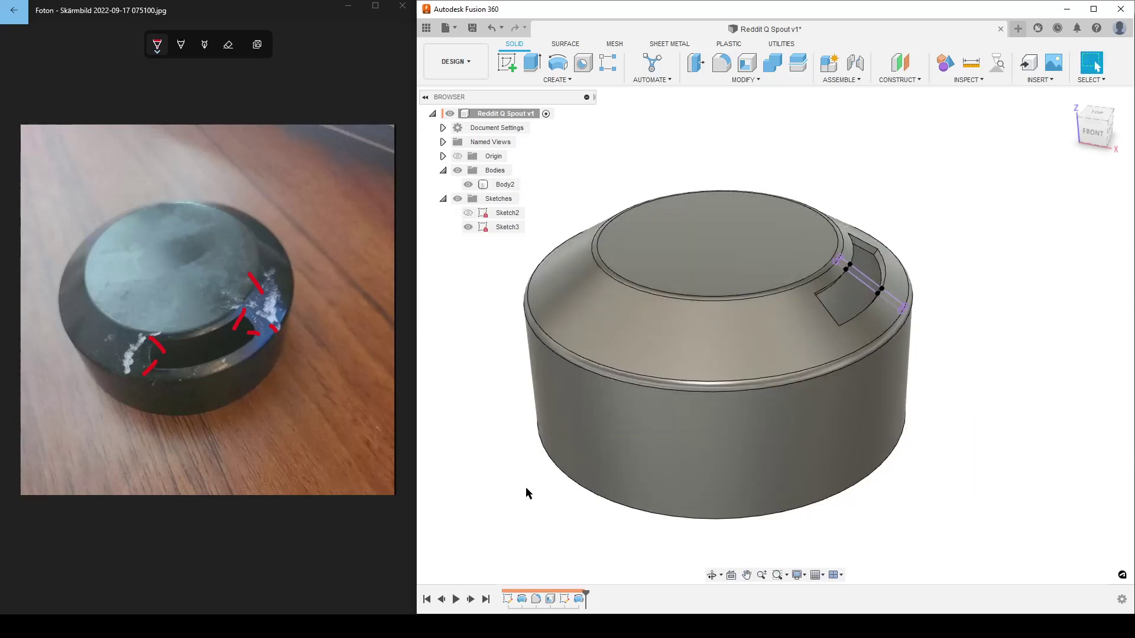
{"action": "left_click", "coordinate": [466, 229]}
- Show Sketch3's dimensions and change the 8.00 strip length to 10 mm
{"action": "right_click", "coordinate": [502, 228]}
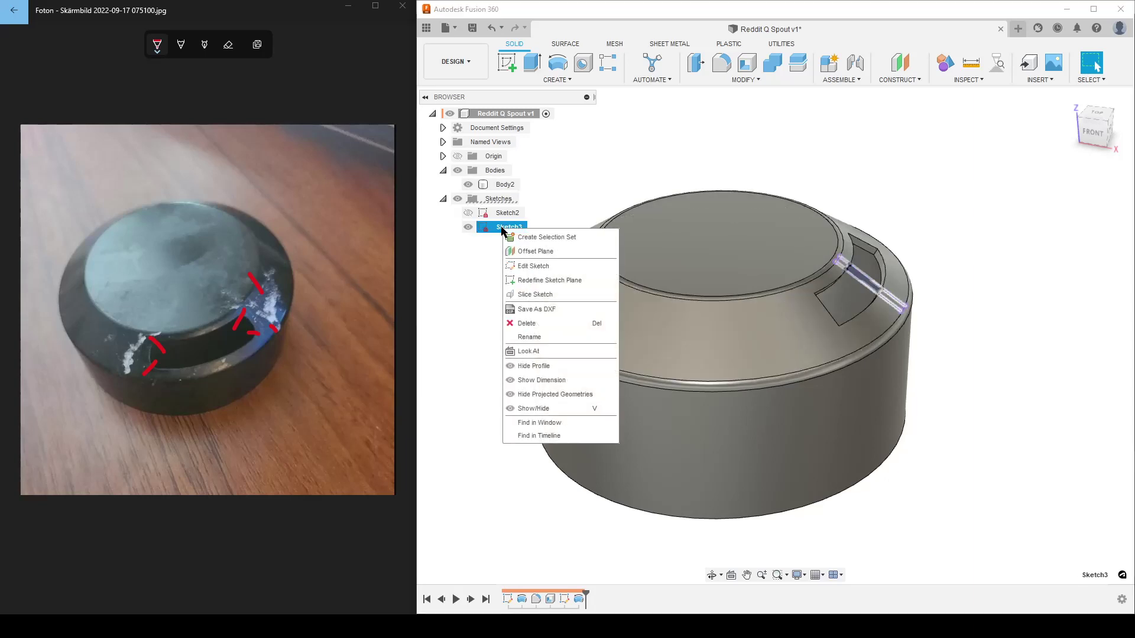
{"action": "left_click", "coordinate": [541, 380]}
{"action": "middle_click_drag", "start_coordinate": [903, 412], "coordinate": [798, 446], "text": "shift"}
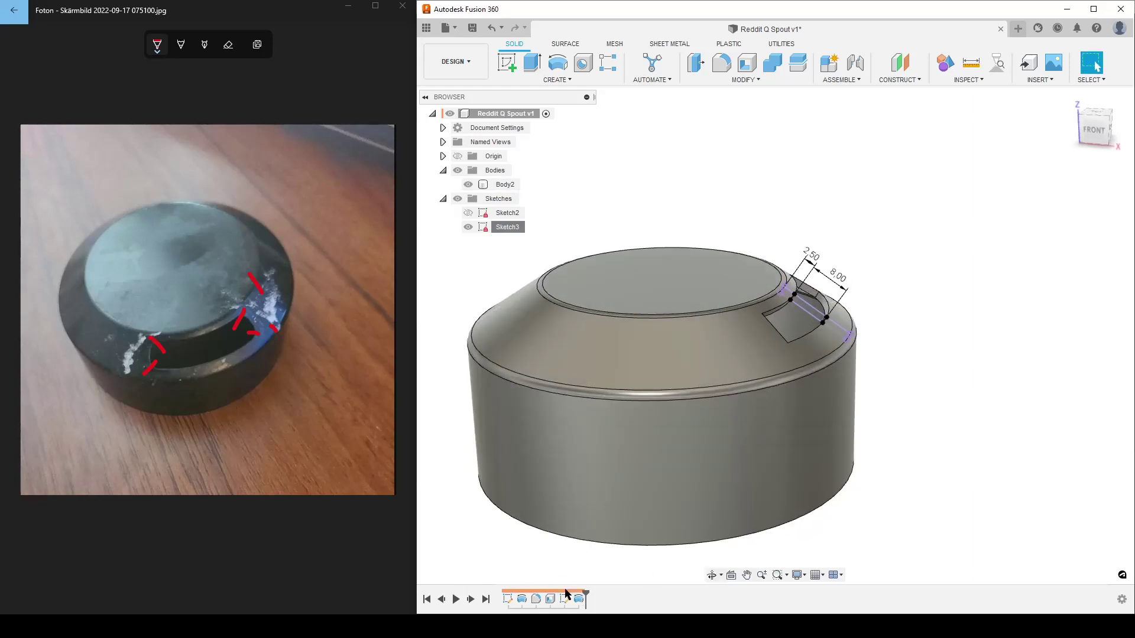
{"action": "double_click", "coordinate": [838, 278]}
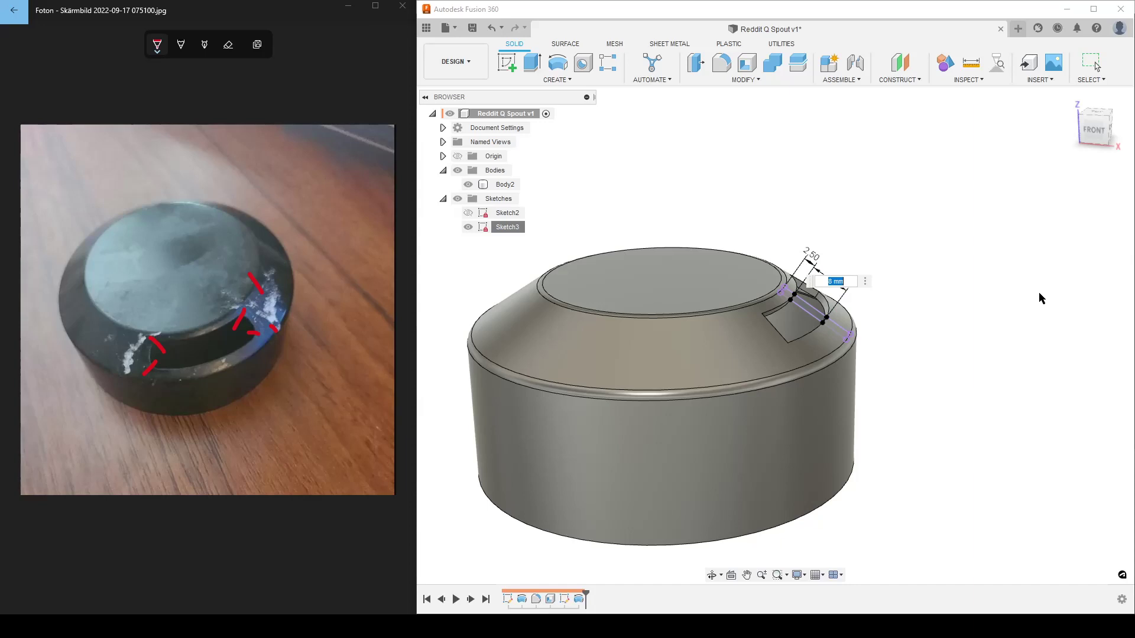
{"action": "type", "text": "10"}
{"action": "key", "text": "Return"}
{"action": "mouse_move", "coordinate": [1022, 359]}
{"action": "middle_mouse_down", "text": "shift"}
{"action": "mouse_move", "coordinate": [917, 380]}
{"action": "mouse_move", "coordinate": [952, 377]}
{"action": "mouse_move", "coordinate": [988, 354]}
{"action": "mouse_move", "coordinate": [986, 337]}
{"action": "mouse_move", "coordinate": [963, 362]}
{"action": "middle_mouse_up", "text": "shift"}
- Hide Sketch3, start a fillet, and pick the first two slot edges
{"action": "left_click", "coordinate": [467, 228]}
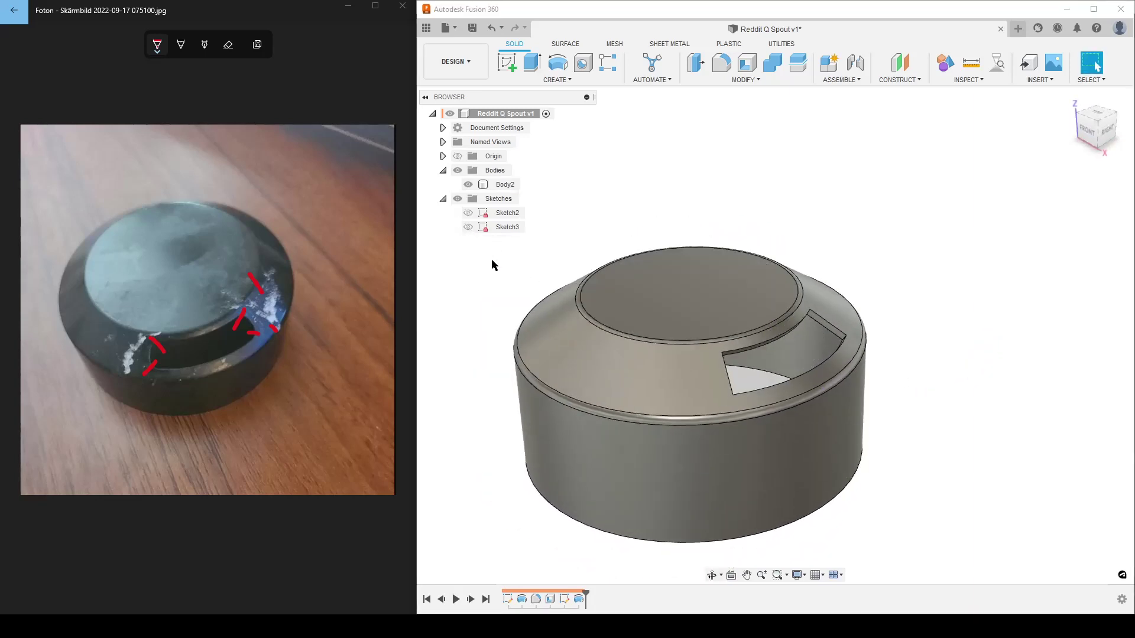
{"action": "mouse_move", "coordinate": [982, 434]}
{"action": "middle_mouse_down", "text": "shift"}
{"action": "mouse_move", "coordinate": [991, 446]}
{"action": "mouse_move", "coordinate": [920, 454]}
{"action": "middle_mouse_up", "text": "shift"}
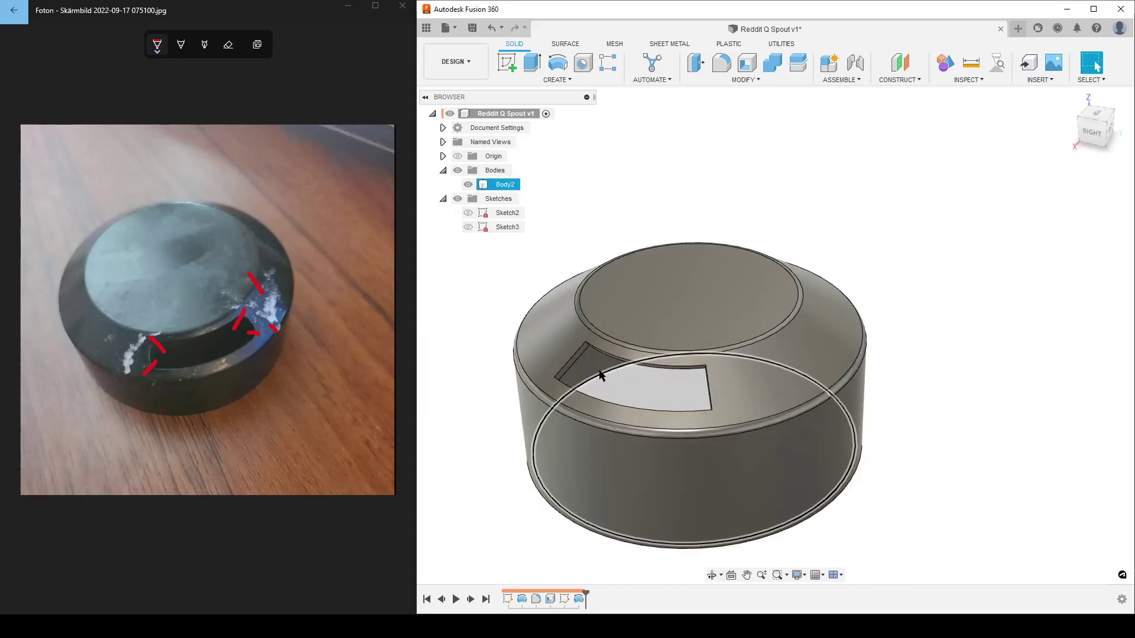
{"action": "key", "text": "f"}
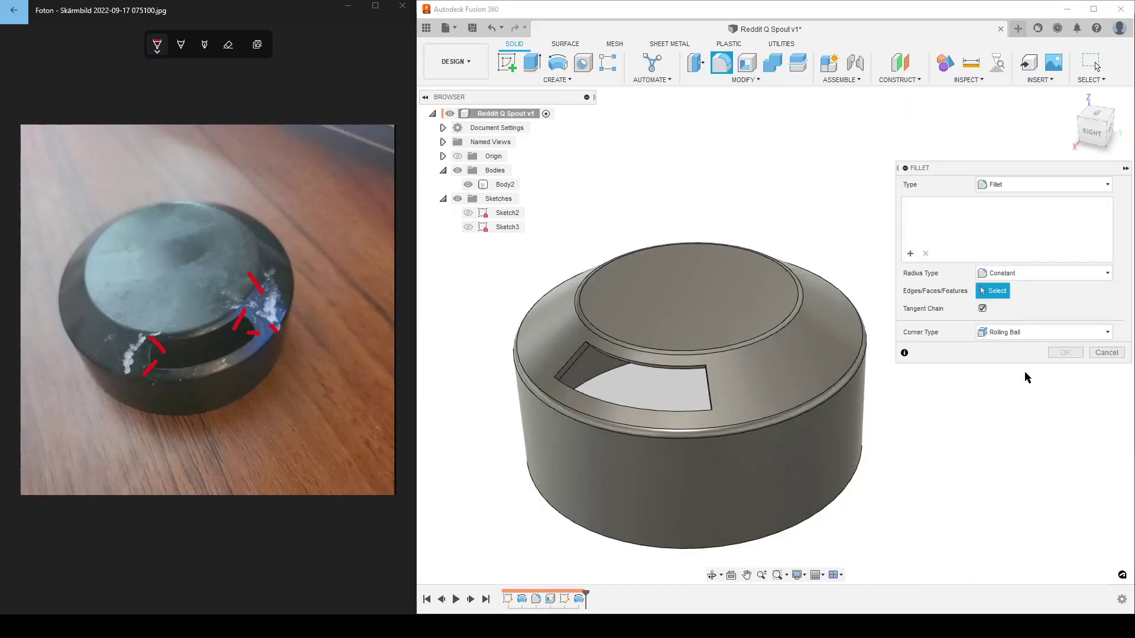
{"action": "middle_click_drag", "start_coordinate": [693, 449], "coordinate": [735, 476]}
{"action": "scroll", "coordinate": [737, 477], "scroll_direction": "up", "scroll_amount": 10}
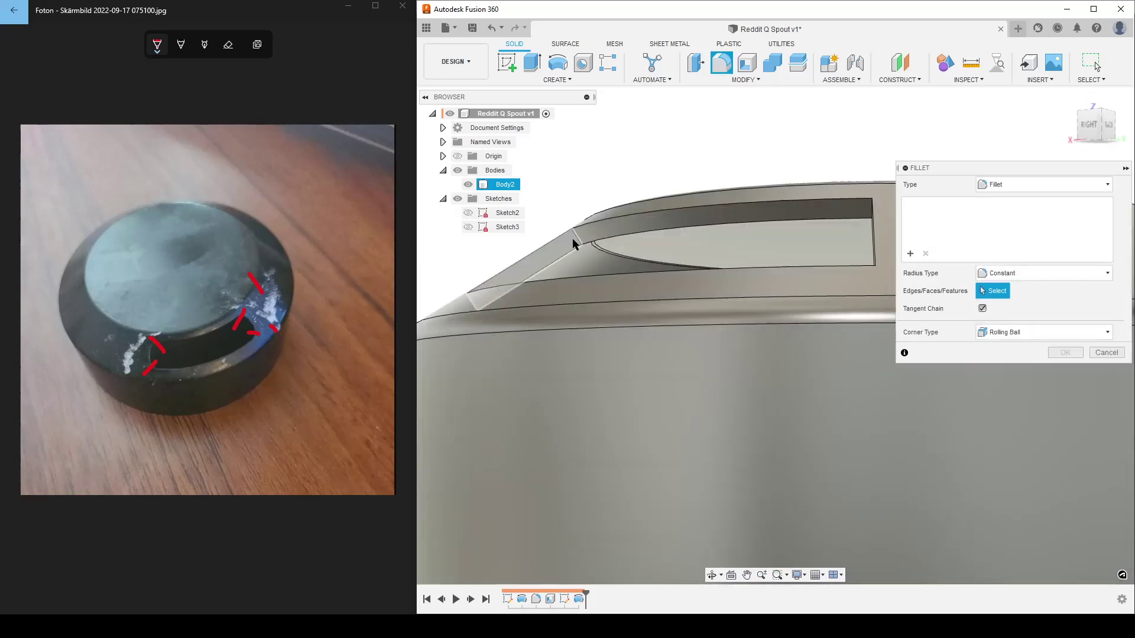
{"action": "left_click", "coordinate": [577, 239]}
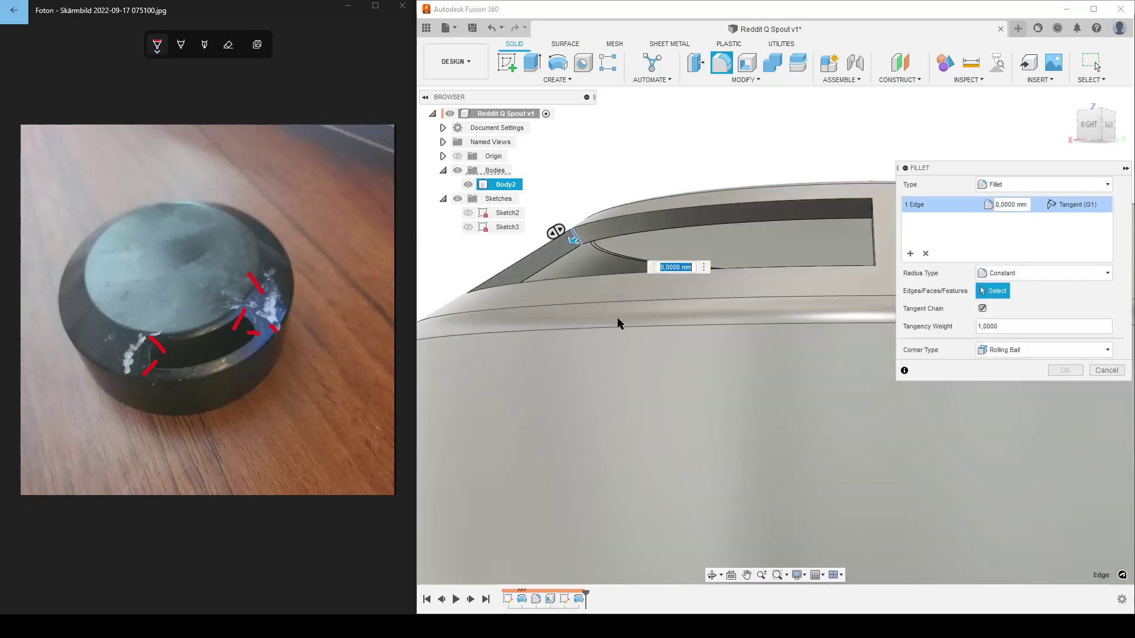
{"action": "middle_click_drag", "start_coordinate": [618, 322], "coordinate": [627, 449], "text": "shift"}
{"action": "scroll", "coordinate": [625, 286], "scroll_direction": "down", "scroll_amount": 3}
{"action": "left_click", "coordinate": [626, 286]}
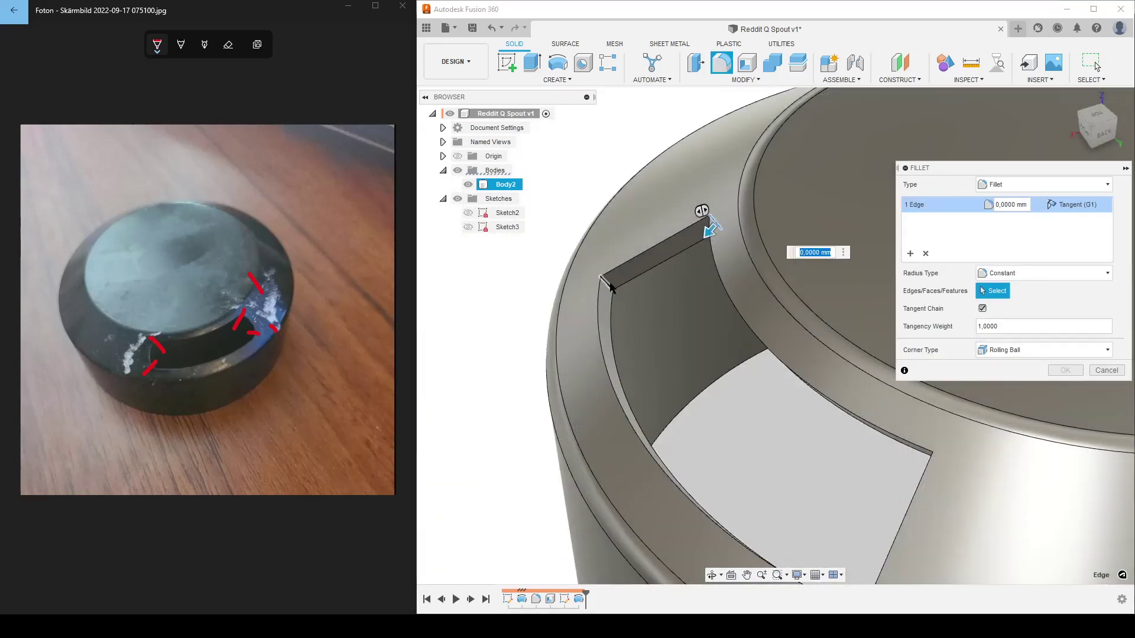
- Add the other two slot edges and round all four with a 3 mm fillet
{"action": "middle_click_drag", "start_coordinate": [626, 286], "coordinate": [701, 271], "text": "shift"}
{"action": "left_click", "coordinate": [717, 173]}
{"action": "left_click", "coordinate": [722, 243]}
{"action": "scroll", "coordinate": [677, 346], "scroll_direction": "down", "scroll_amount": 5}
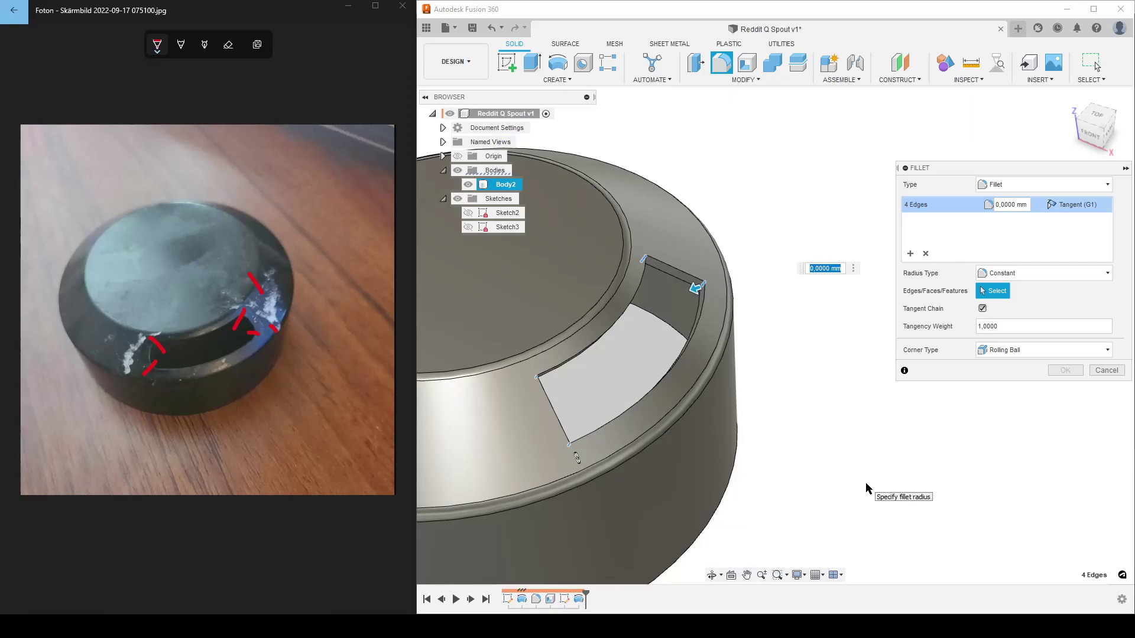
{"action": "type", "text": "3"}
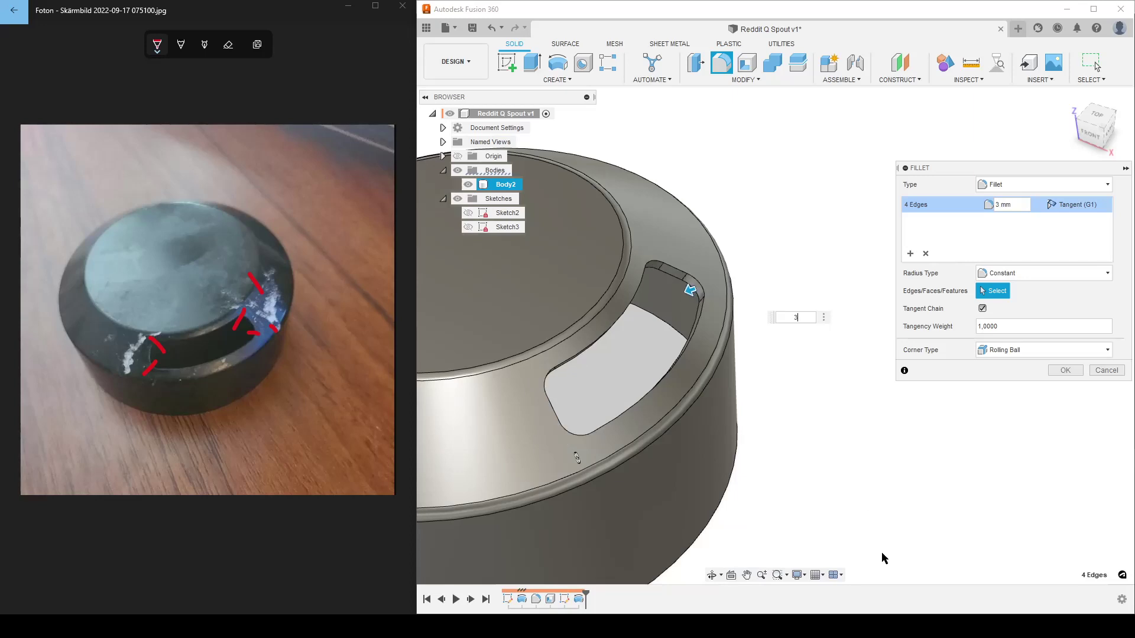
{"action": "left_click", "coordinate": [1072, 376]}
{"action": "scroll", "coordinate": [736, 324], "scroll_direction": "down", "scroll_amount": 3}
{"action": "middle_click_drag", "start_coordinate": [736, 324], "coordinate": [964, 393]}
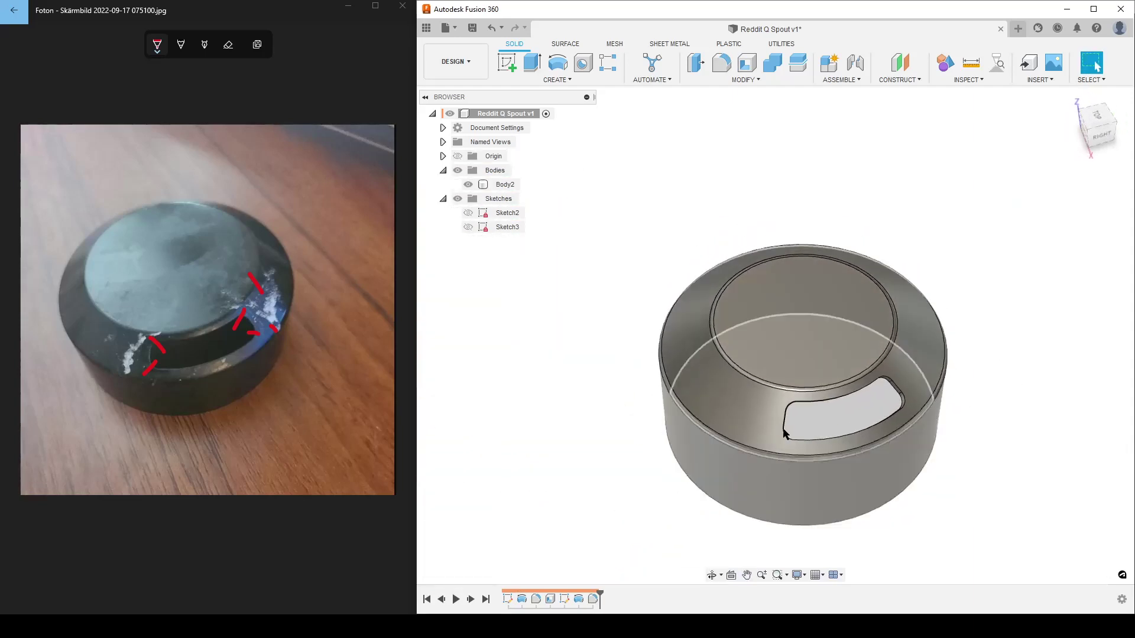
- Pan the view to reposition the filleted cap on screen
{"action": "middle_click_drag", "start_coordinate": [810, 412], "coordinate": [735, 346]}
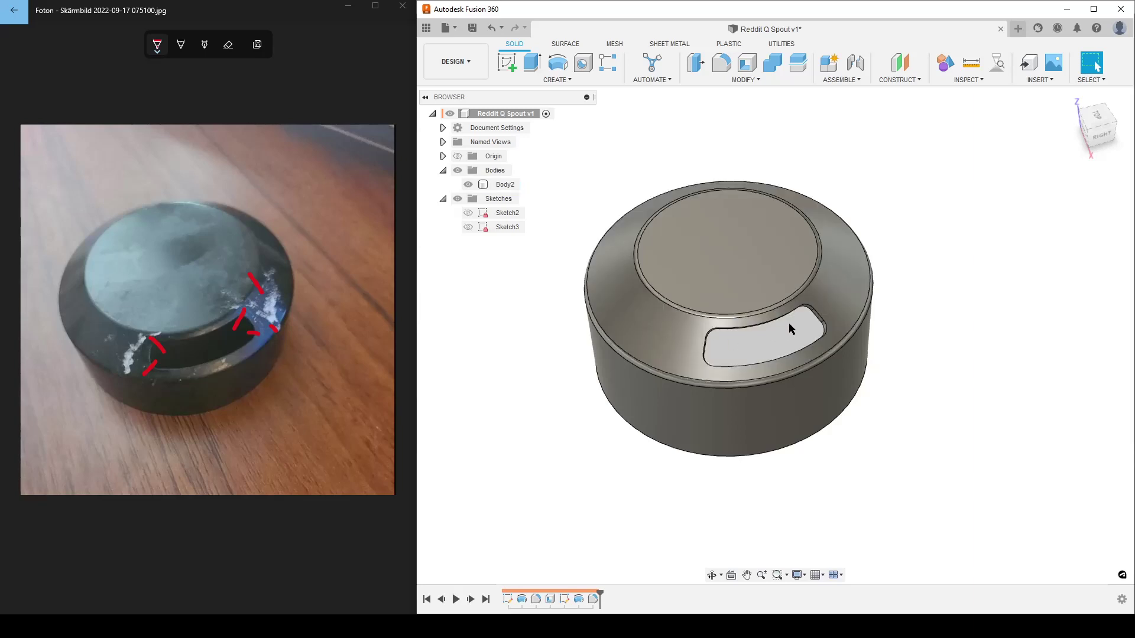
{"action": "middle_click_drag", "start_coordinate": [857, 396], "coordinate": [809, 418]}
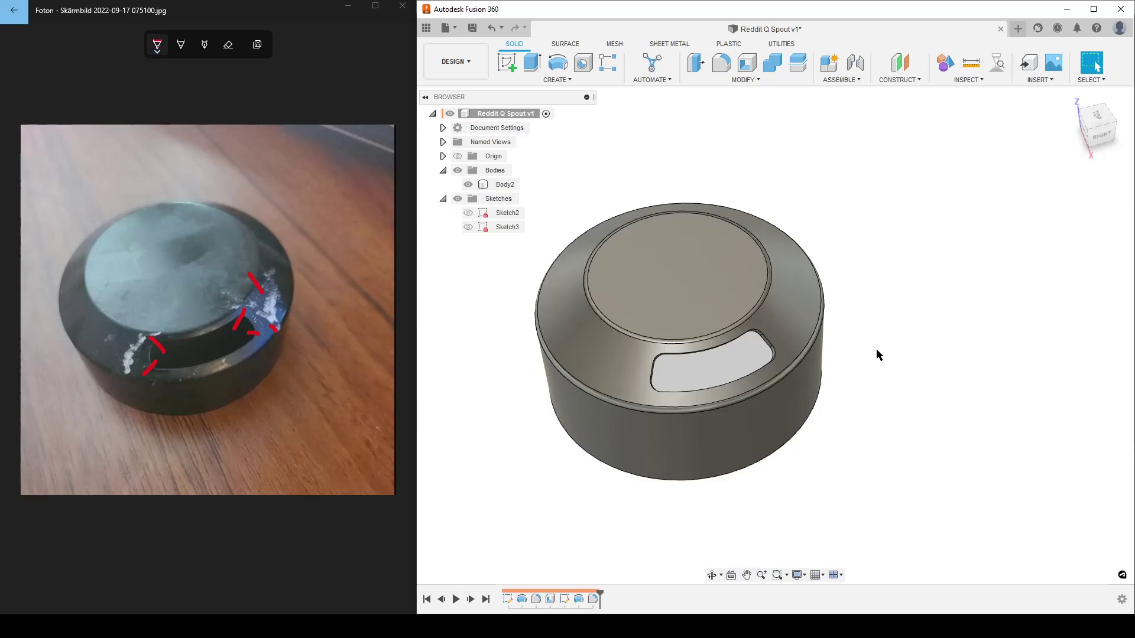
{"action": "middle_click_drag", "start_coordinate": [907, 393], "coordinate": [900, 387]}
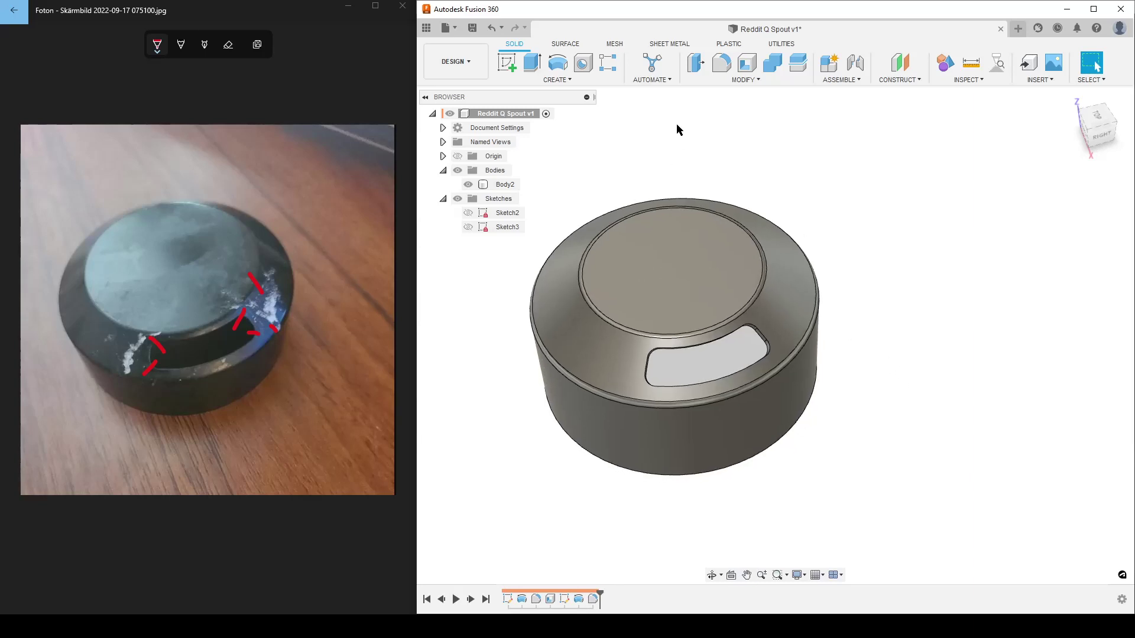
- Open Change Parameters and expand the model parameters to show Revolve3's angles
{"action": "left_click", "coordinate": [748, 80]}
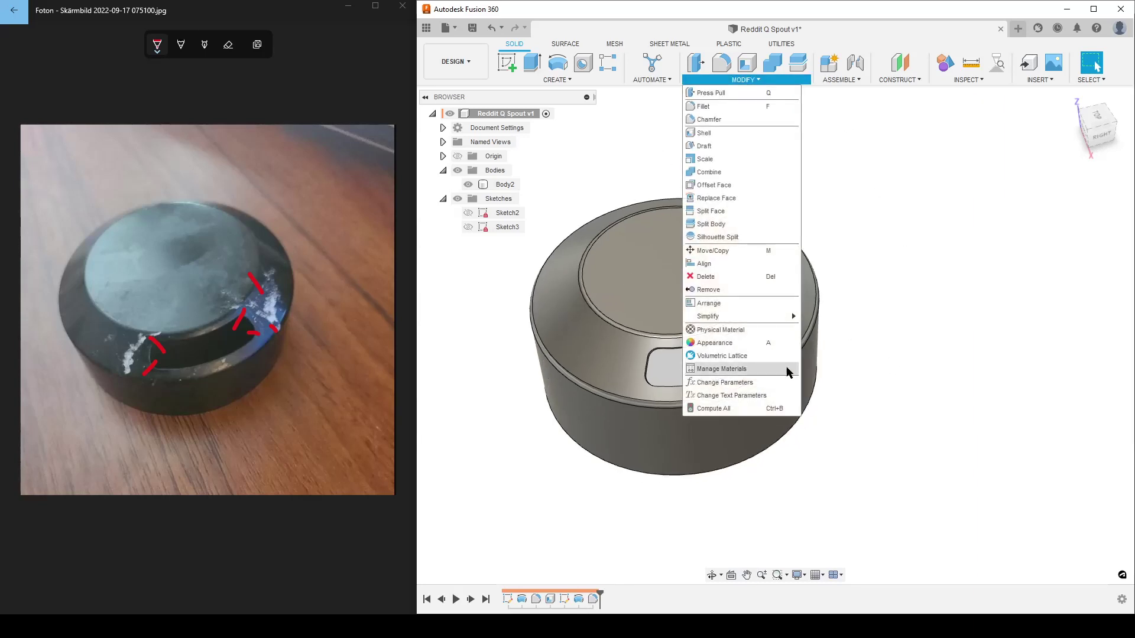
{"action": "left_click", "coordinate": [723, 383]}
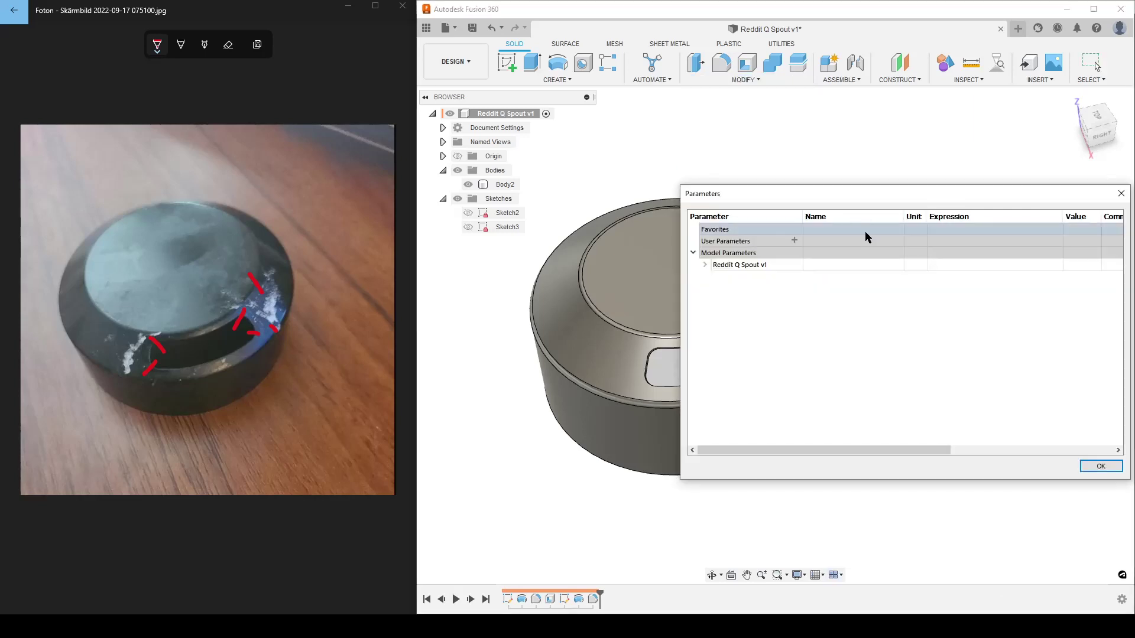
{"action": "left_click_drag", "start_coordinate": [825, 191], "coordinate": [991, 120]}
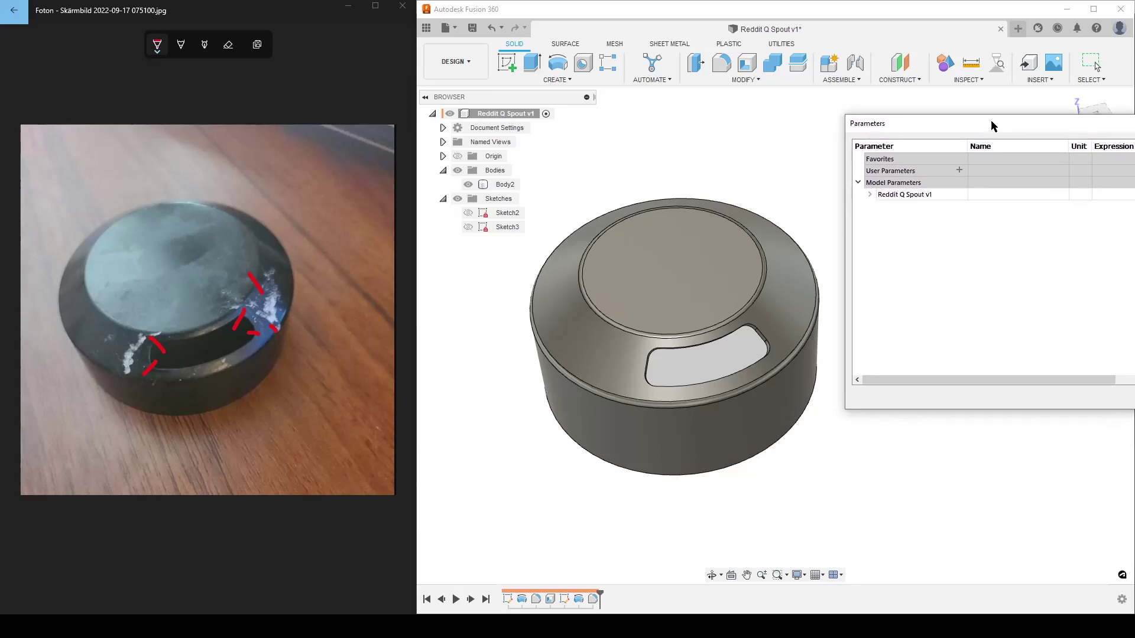
{"action": "left_click", "coordinate": [869, 193]}
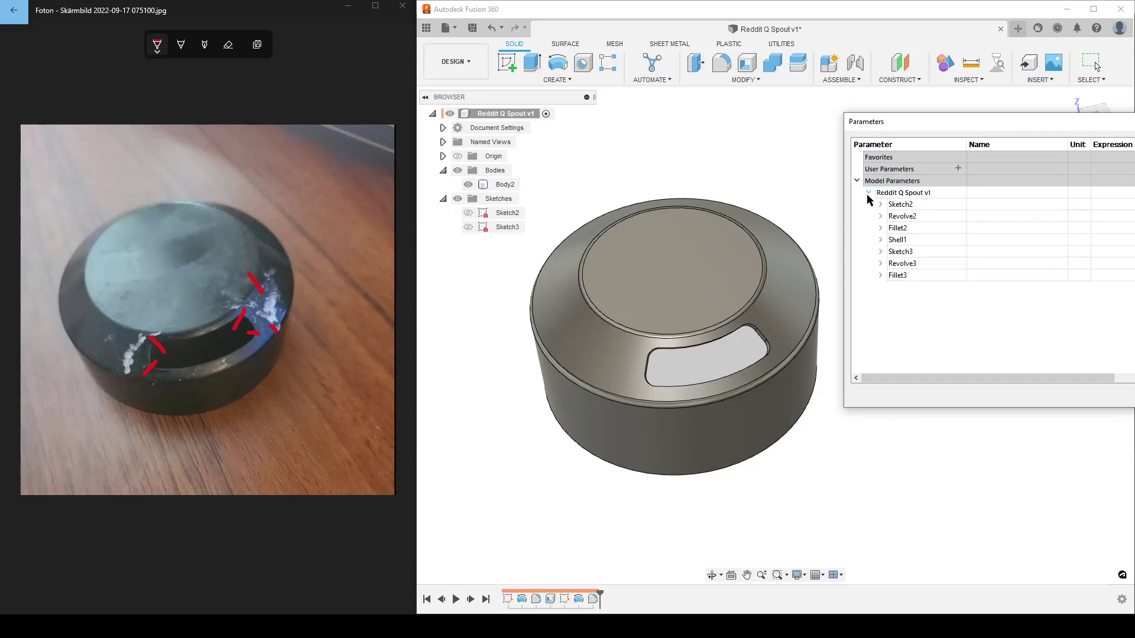
{"action": "left_click", "coordinate": [880, 264]}
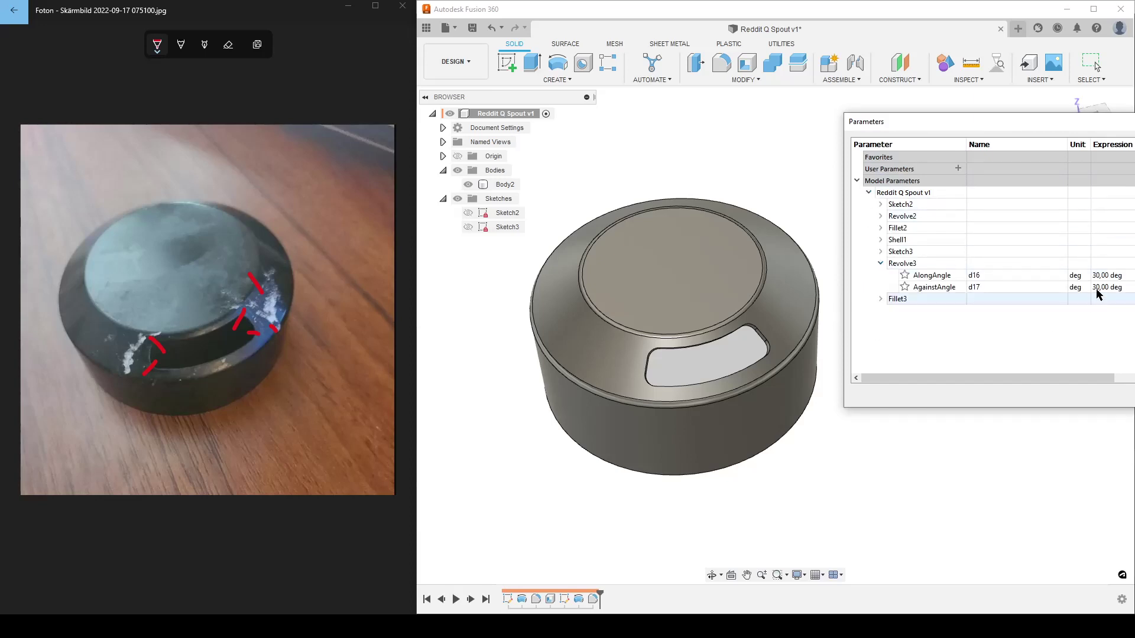
{"action": "left_click_drag", "start_coordinate": [1058, 127], "coordinate": [1010, 145]}
{"action": "middle_click_drag", "start_coordinate": [743, 463], "coordinate": [698, 456]}
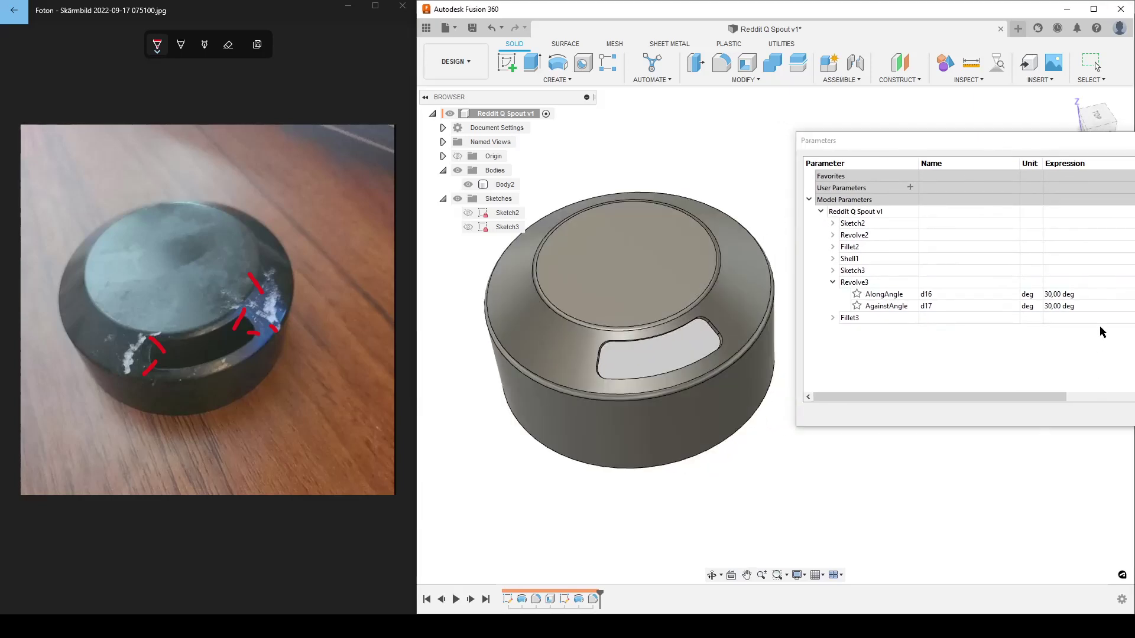
- Try AlongAngle and AgainstAngle at 40 deg, then set both to 35 deg
{"action": "left_click", "coordinate": [1087, 295]}
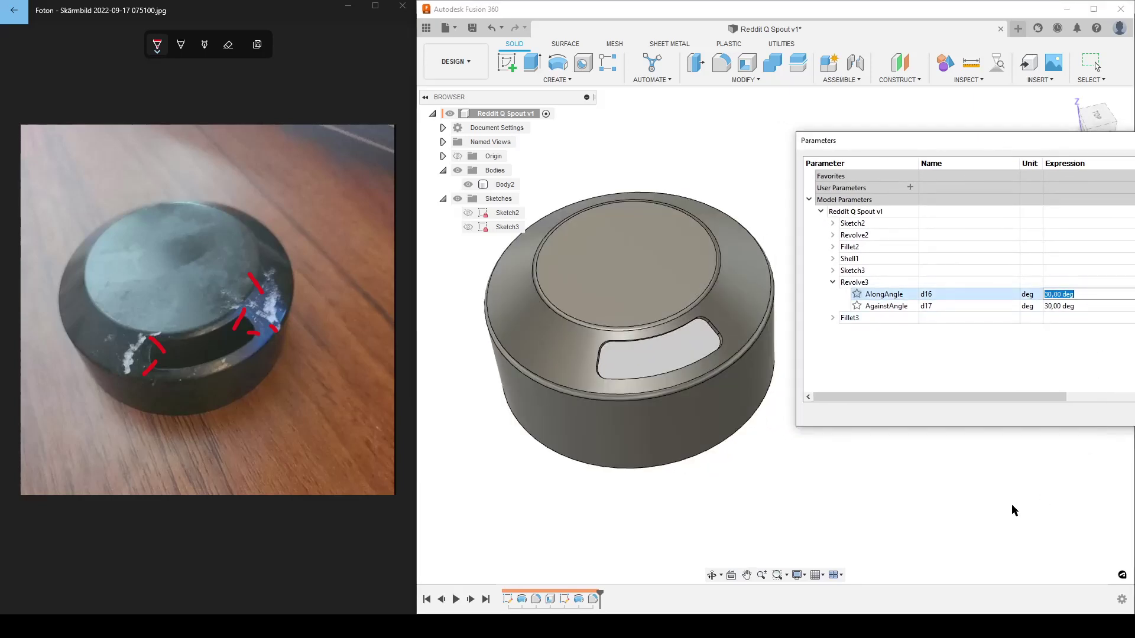
{"action": "type", "text": "400"}
{"action": "key", "text": "Tab"}
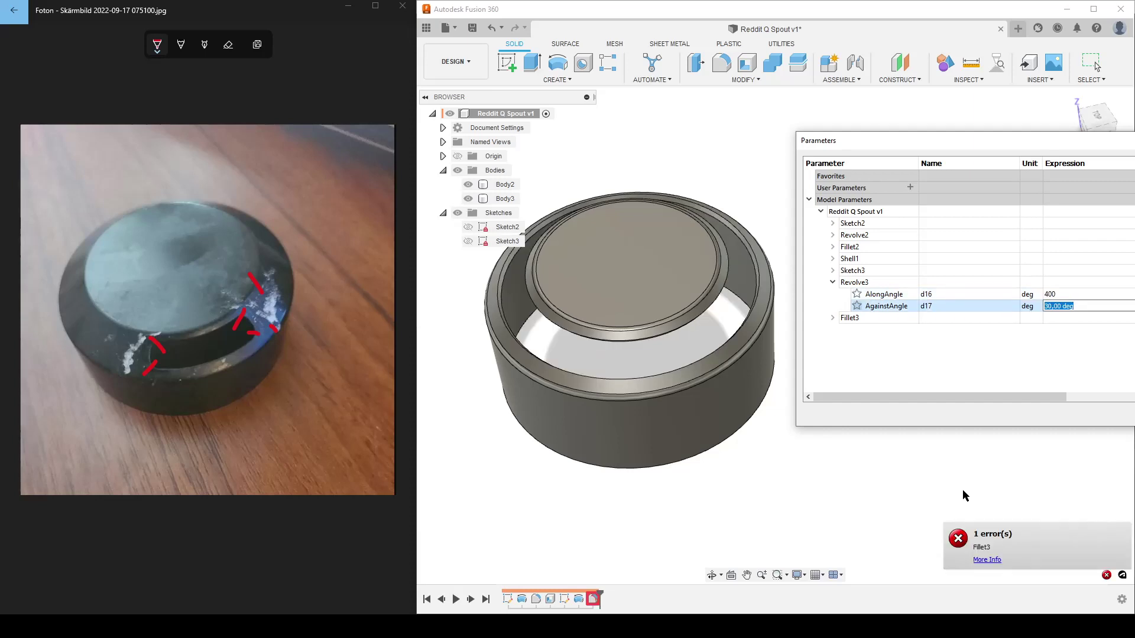
{"action": "key", "text": "shift+Tab"}
{"action": "type", "text": "40"}
{"action": "key", "text": "Tab"}
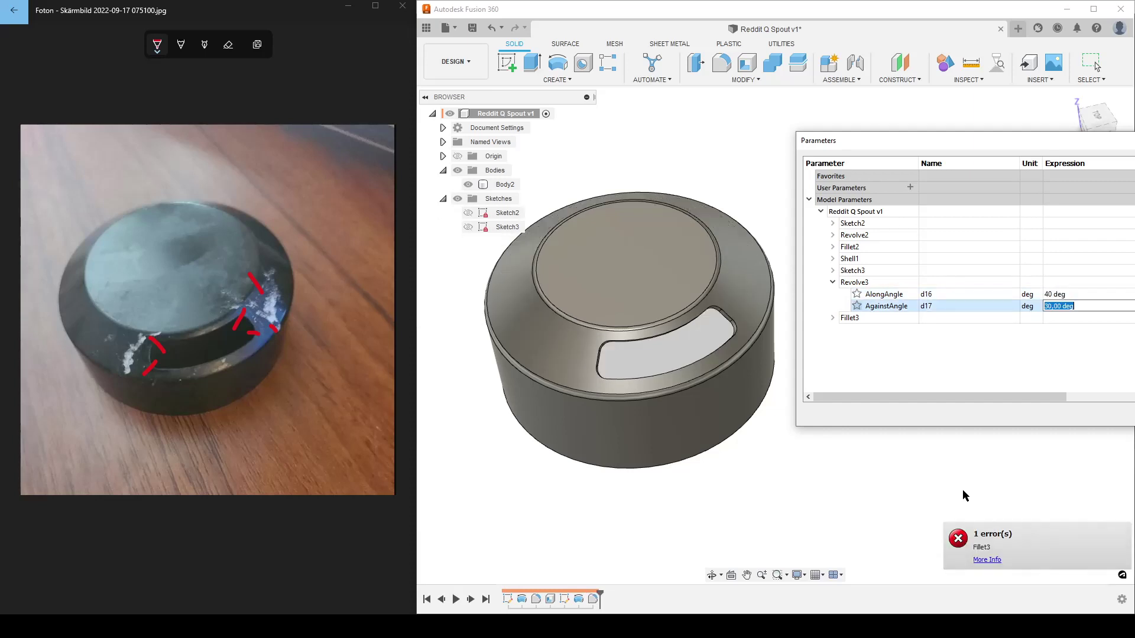
{"action": "type", "text": "40"}
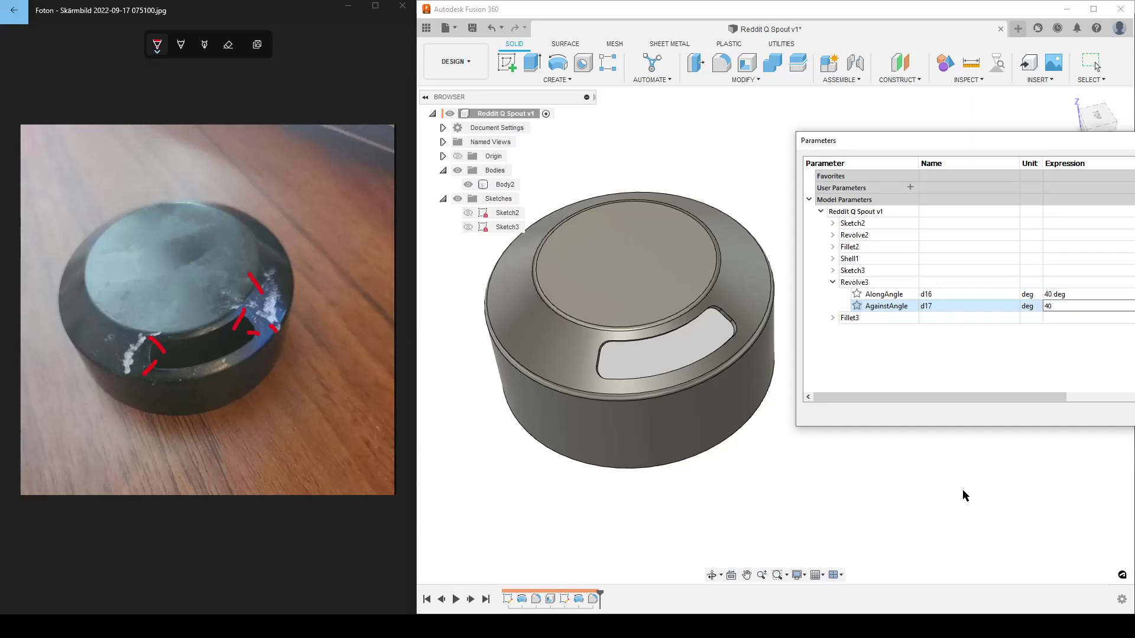
{"action": "key", "text": "Return"}
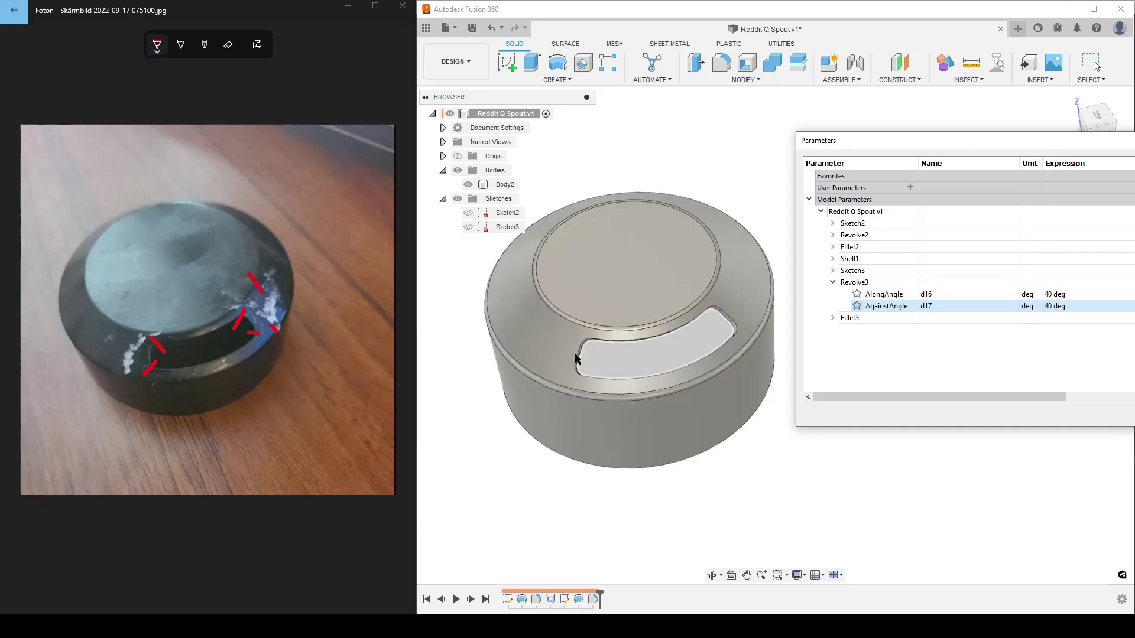
{"action": "left_click", "coordinate": [1057, 294]}
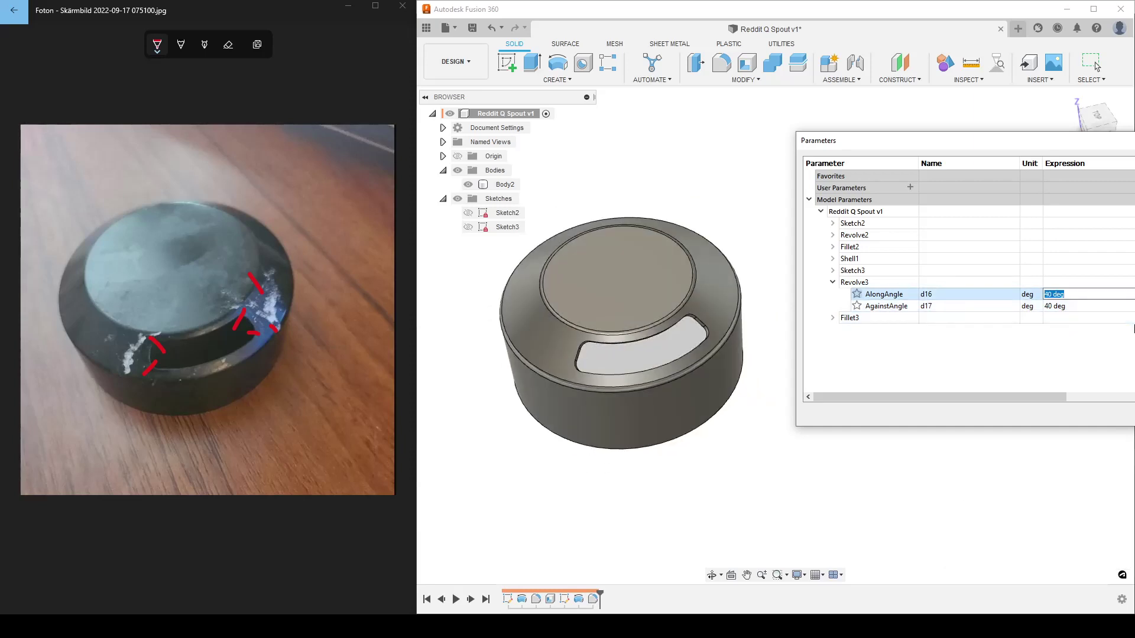
{"action": "type", "text": "35"}
{"action": "key", "text": "Tab"}
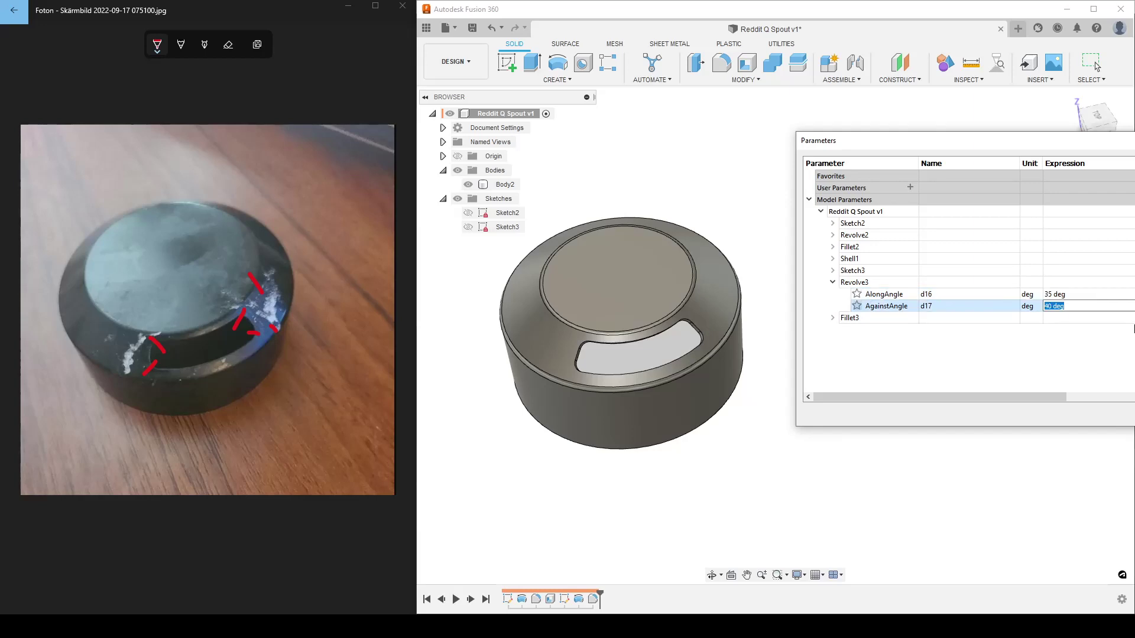
{"action": "type", "text": "35"}
{"action": "key", "text": "Return"}
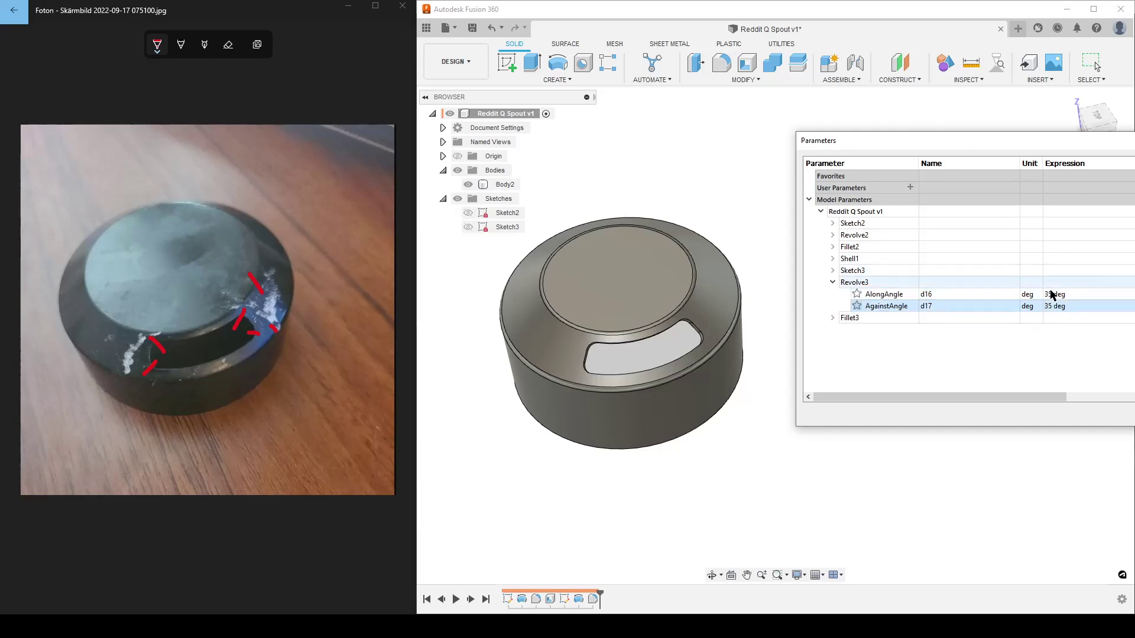
- Link AgainstAngle to d16 and, after testing 30, leave AlongAngle at 35 deg
{"action": "left_click", "coordinate": [1058, 307]}
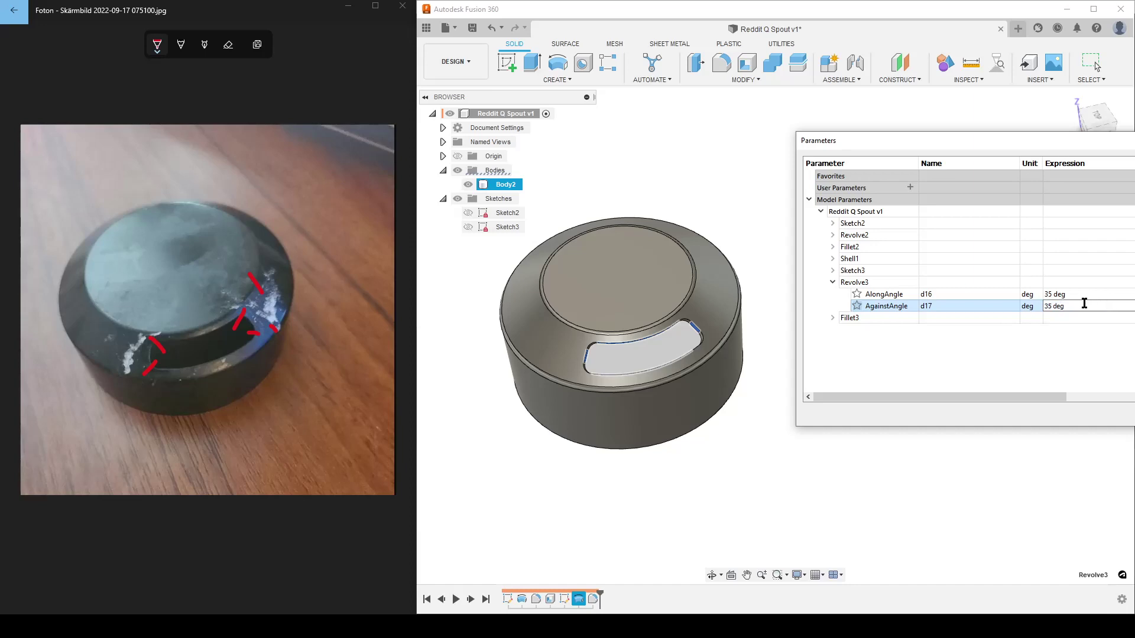
{"action": "left_click_drag", "start_coordinate": [1074, 308], "coordinate": [1041, 314]}
{"action": "type", "text": "d16"}
{"action": "key", "text": "Return"}
{"action": "left_click", "coordinate": [1061, 294]}
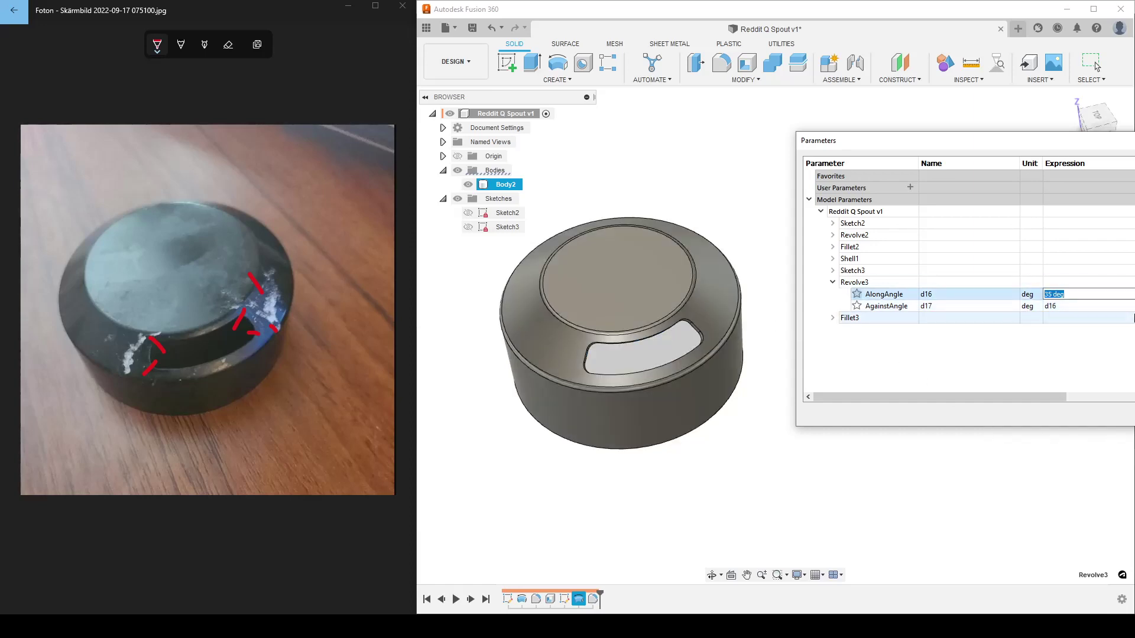
{"action": "type", "text": "30"}
{"action": "key", "text": "Return"}
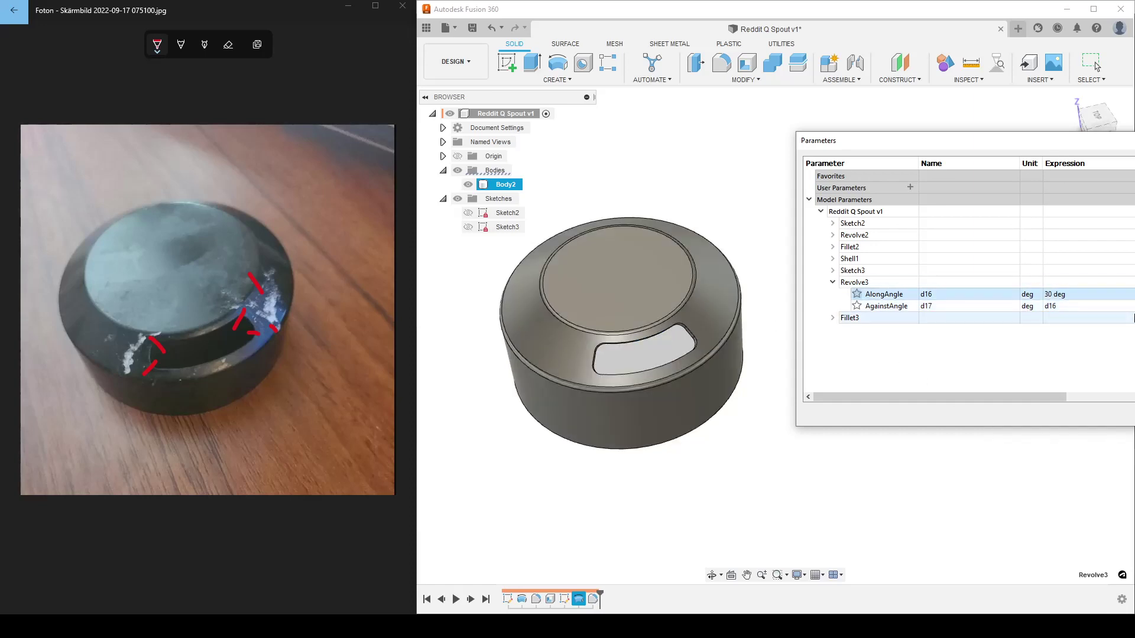
{"action": "left_click", "coordinate": [1090, 294]}
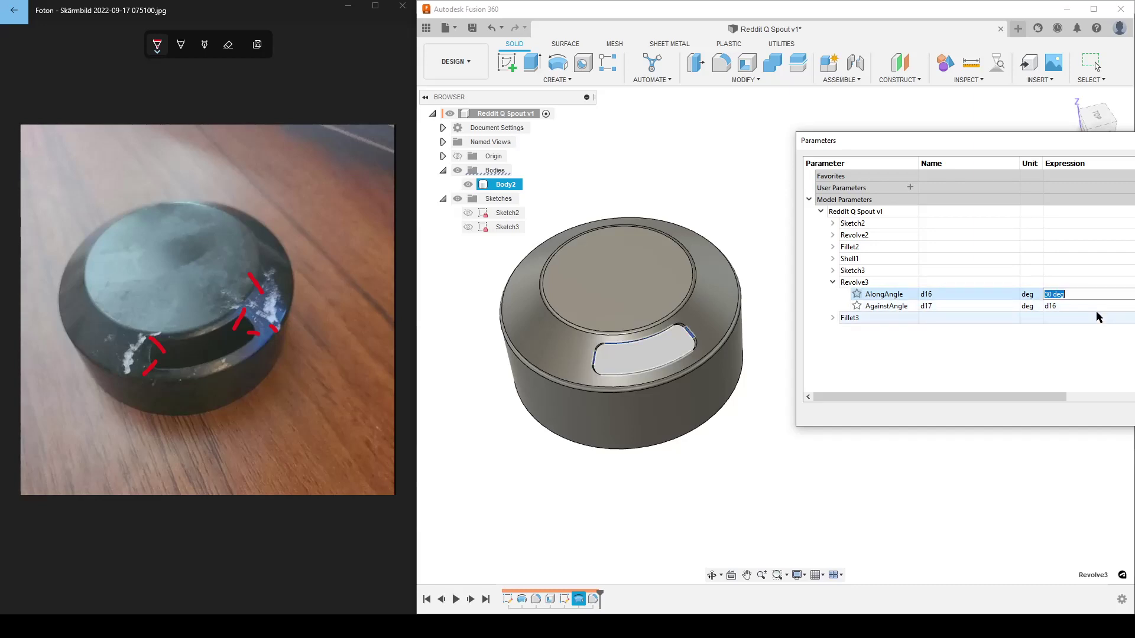
{"action": "type", "text": "35"}
{"action": "key", "text": "Return"}
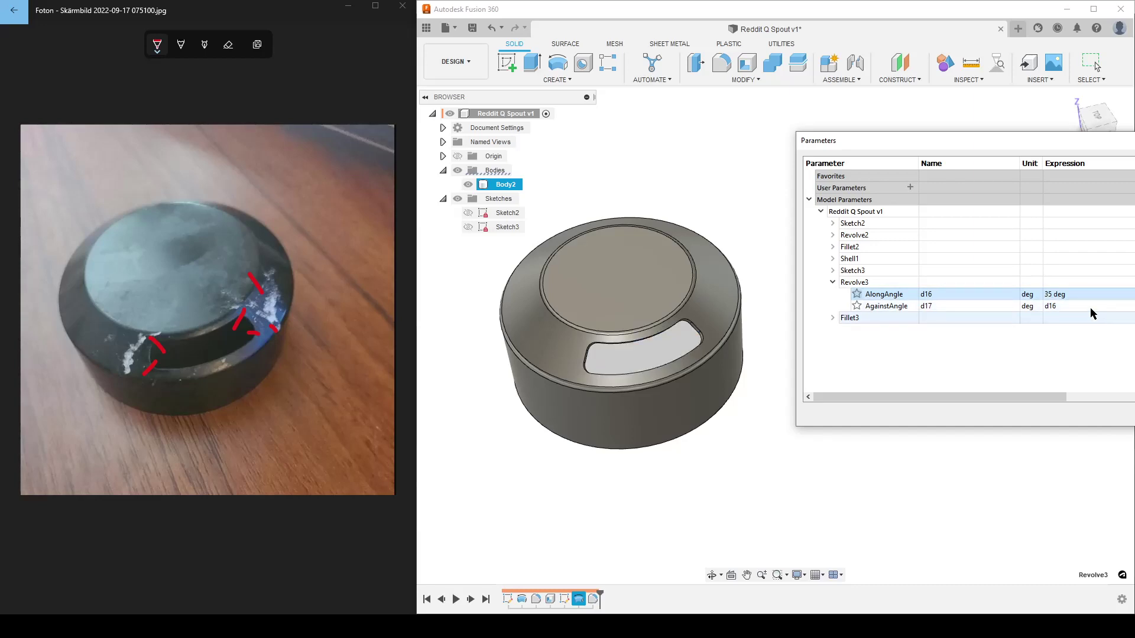
{"action": "left_click_drag", "start_coordinate": [1018, 144], "coordinate": [805, 146]}
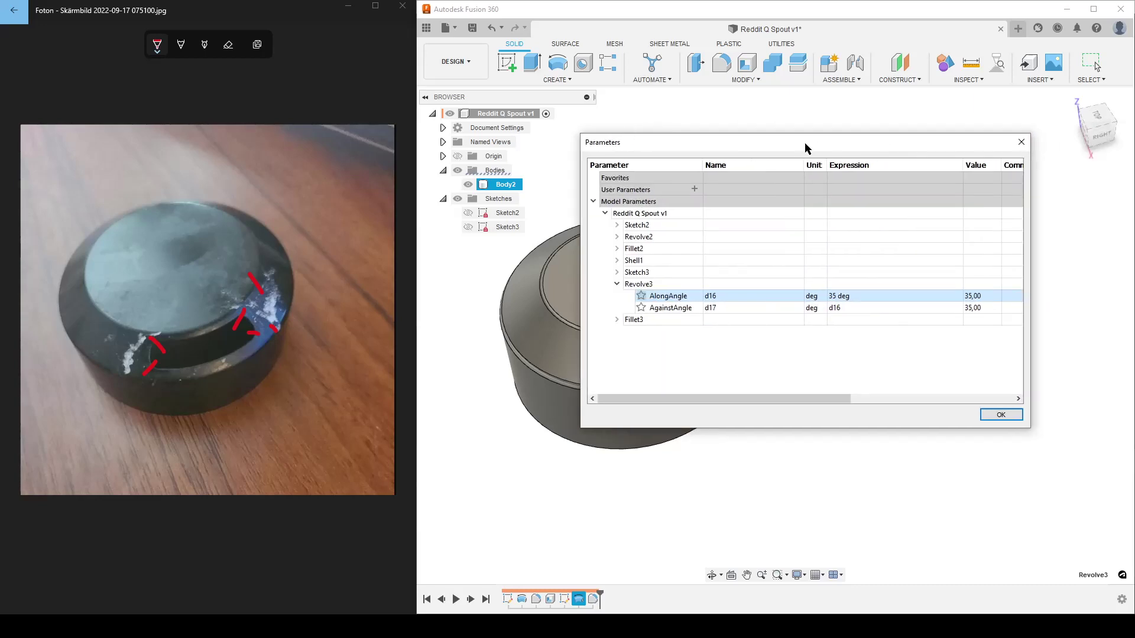
- Close Parameters with OK, then pan and orbit to inspect the 35° rounded slot
{"action": "left_click", "coordinate": [1006, 416]}
{"action": "middle_click_drag", "start_coordinate": [797, 364], "coordinate": [842, 435]}
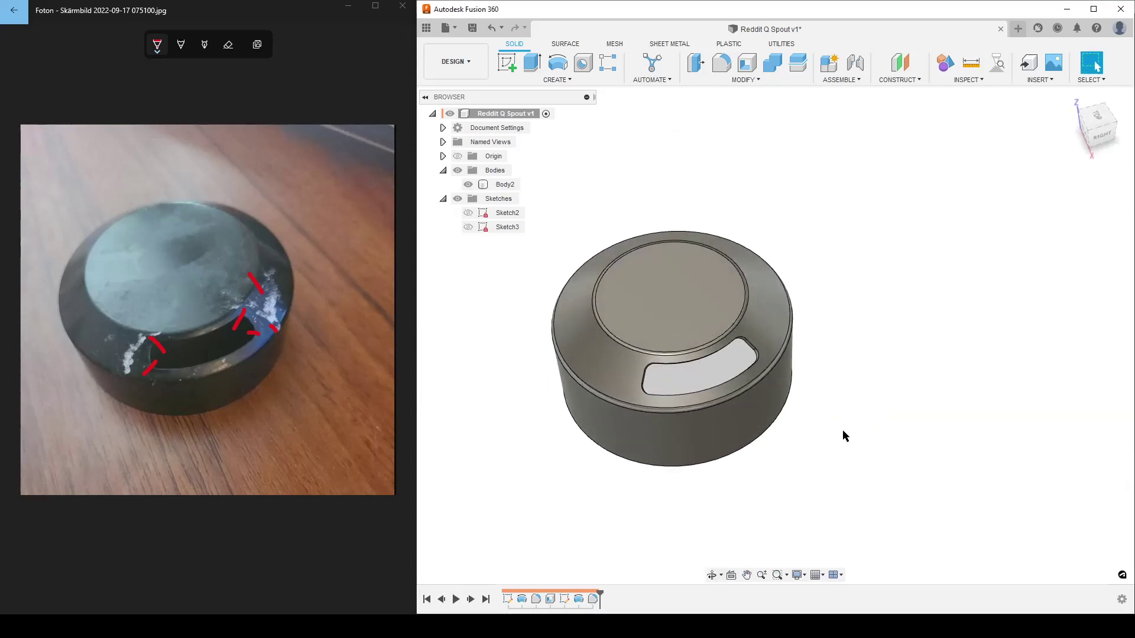
{"action": "left_click", "coordinate": [750, 86]}
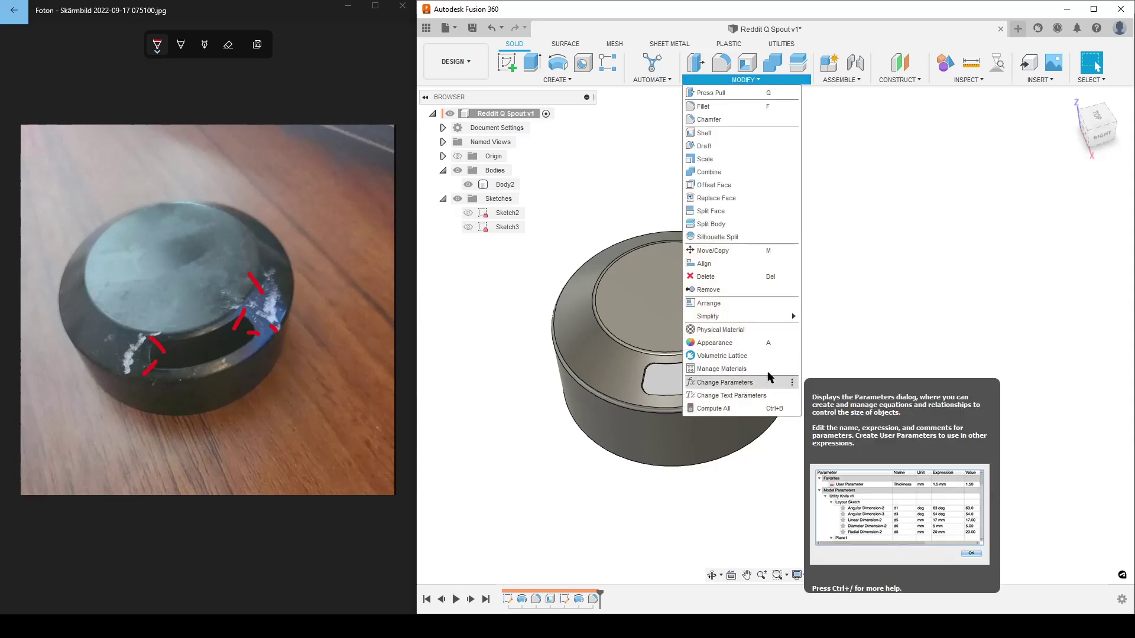
{"action": "left_click", "coordinate": [991, 290]}
{"action": "middle_click_drag", "start_coordinate": [870, 436], "coordinate": [970, 428]}
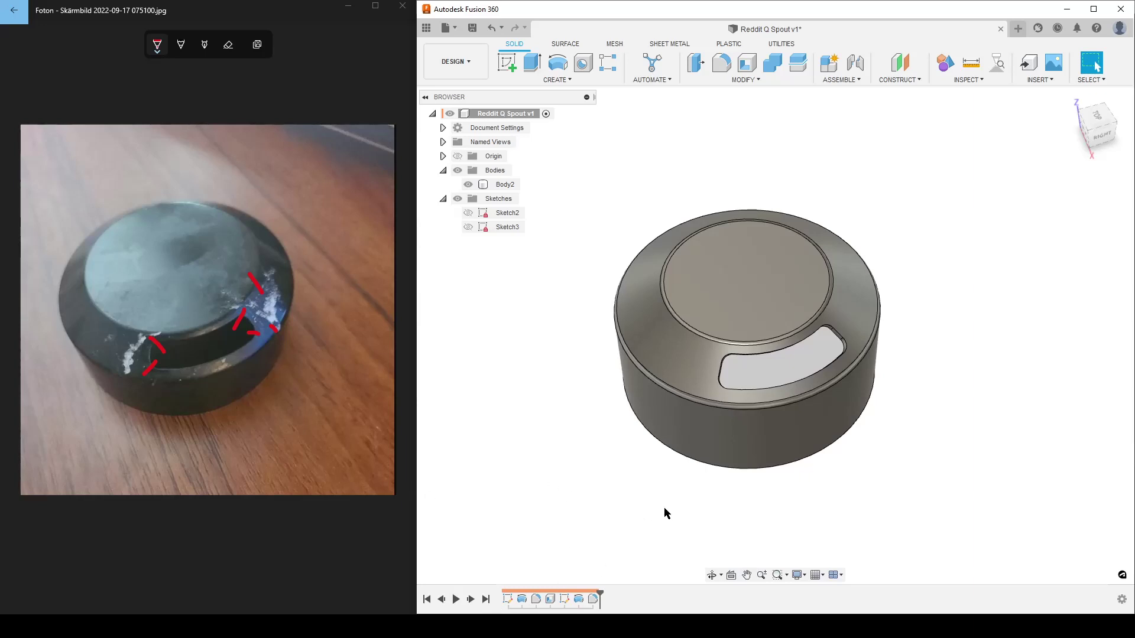
{"action": "middle_click_drag", "start_coordinate": [672, 498], "coordinate": [710, 494], "text": "shift"}
{"action": "key", "text": "Escape"}
{"action": "scroll", "coordinate": [655, 388], "scroll_direction": "up", "scroll_amount": 3}
{"action": "scroll", "coordinate": [643, 392], "scroll_direction": "down", "scroll_amount": 2}
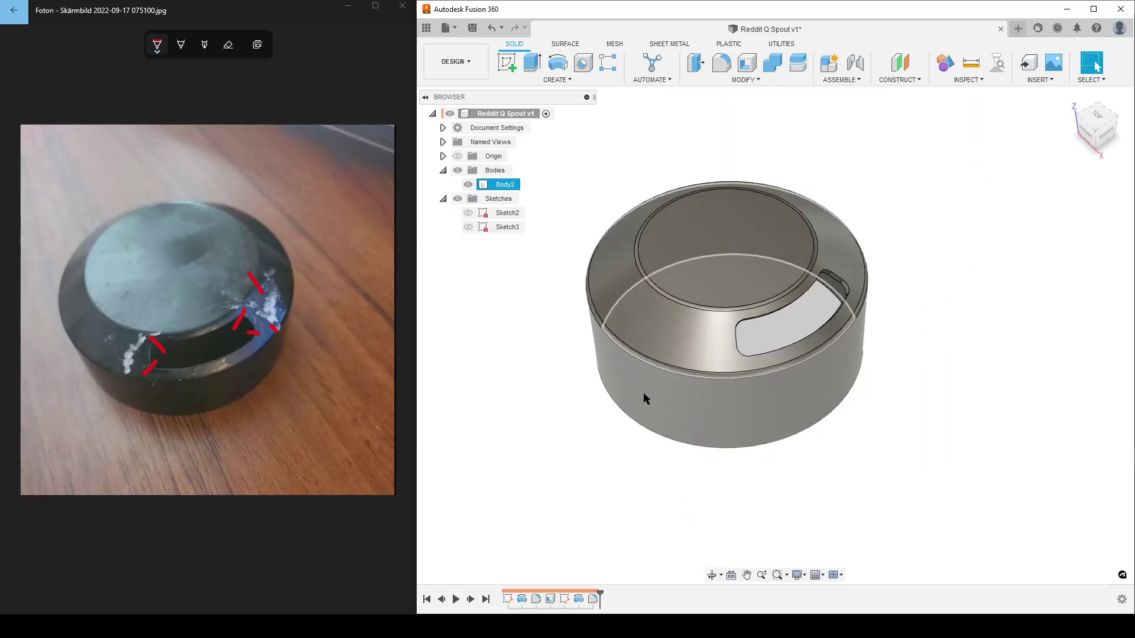